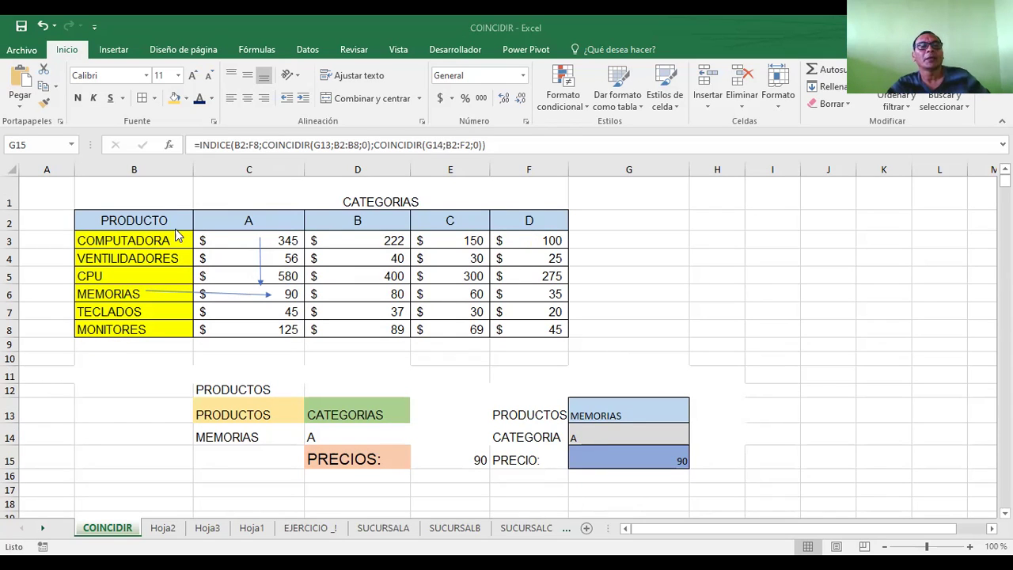
- Examine the INDICE and COINCIDIR price formula in cell G15 without changing it
key("F2")
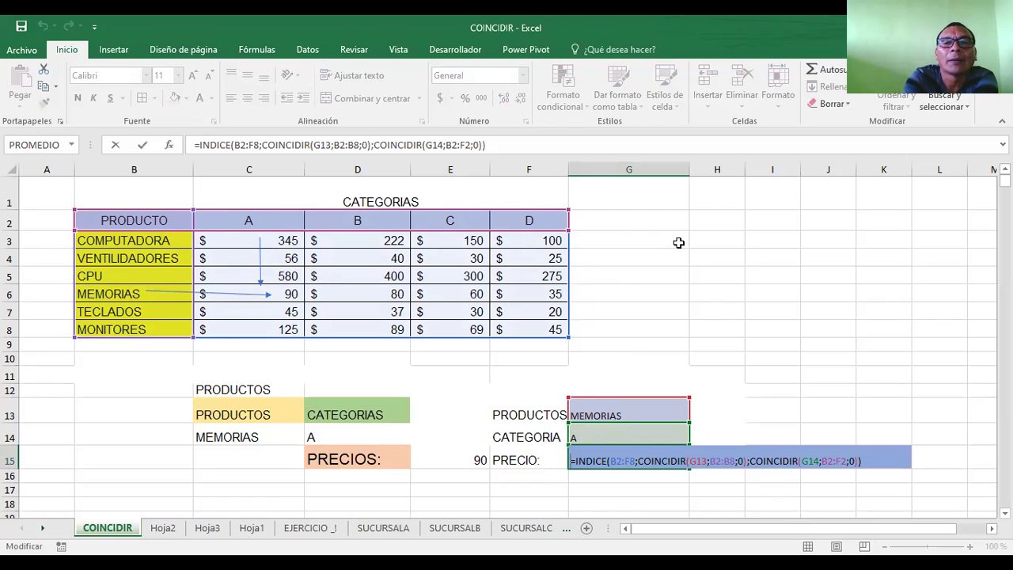
key("ctrl+Return")
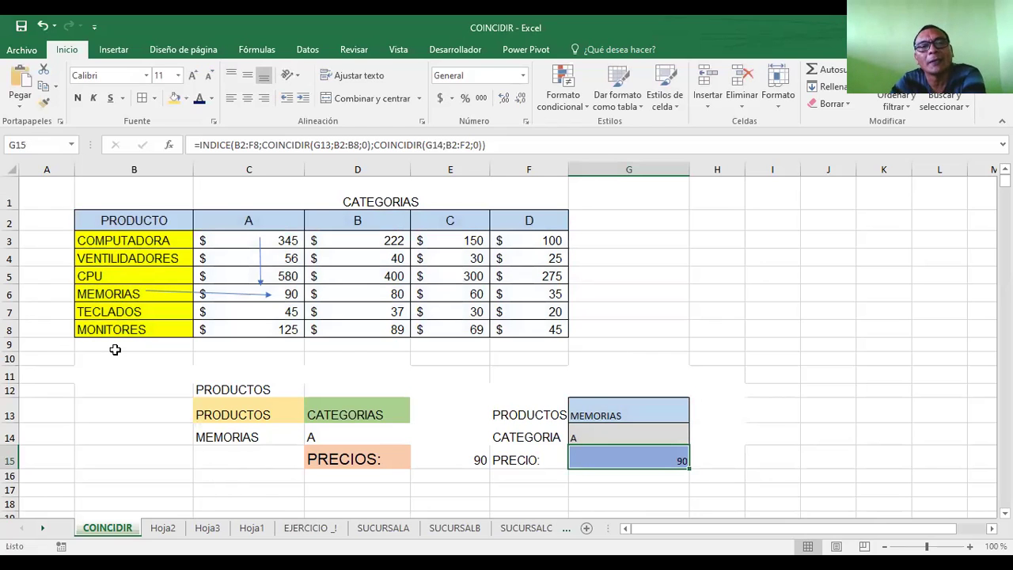
left_click(496, 145)
left_click_drag(495, 145, 199, 145)
left_click(626, 248)
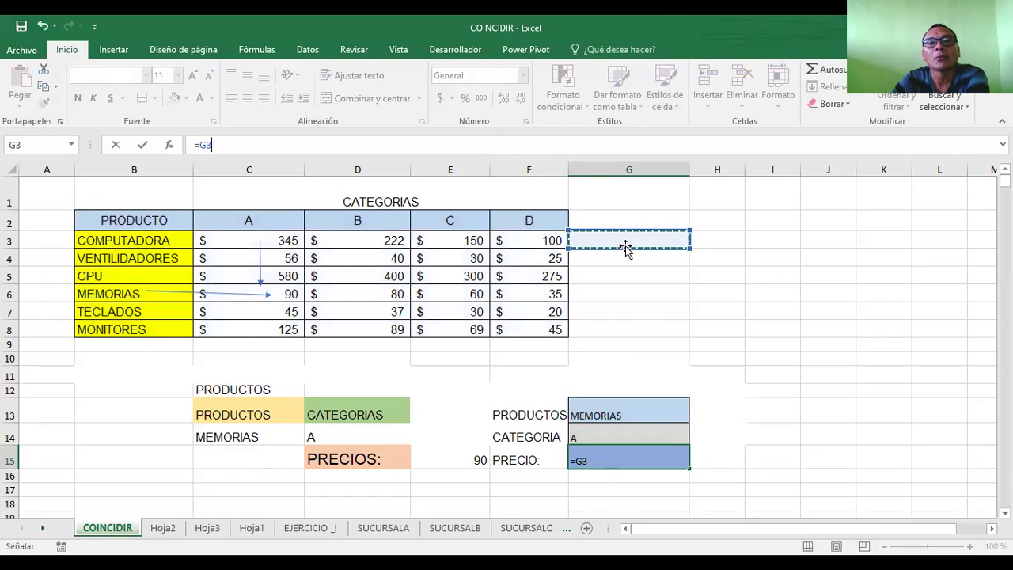
key("Escape")
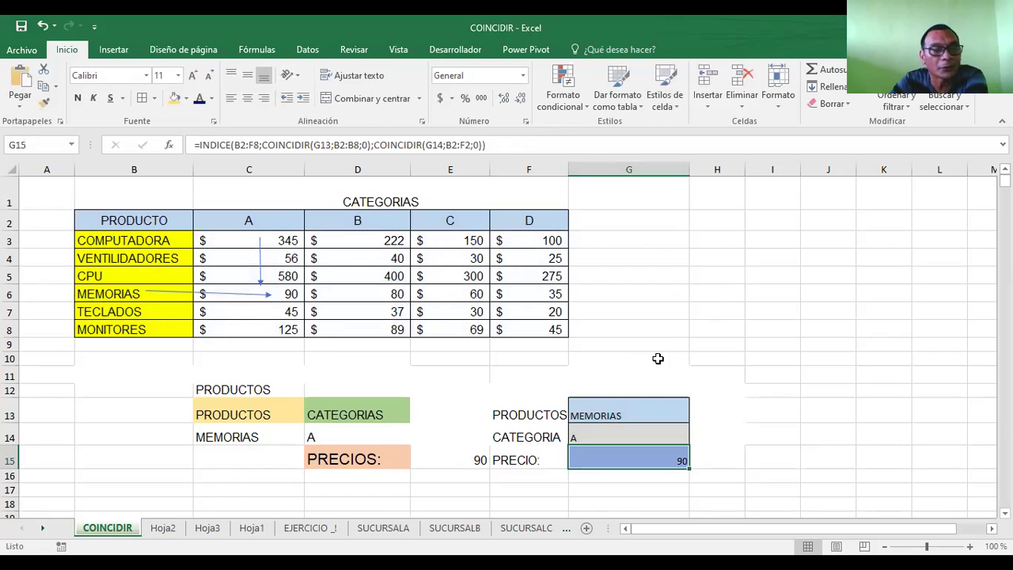
left_click(717, 273)
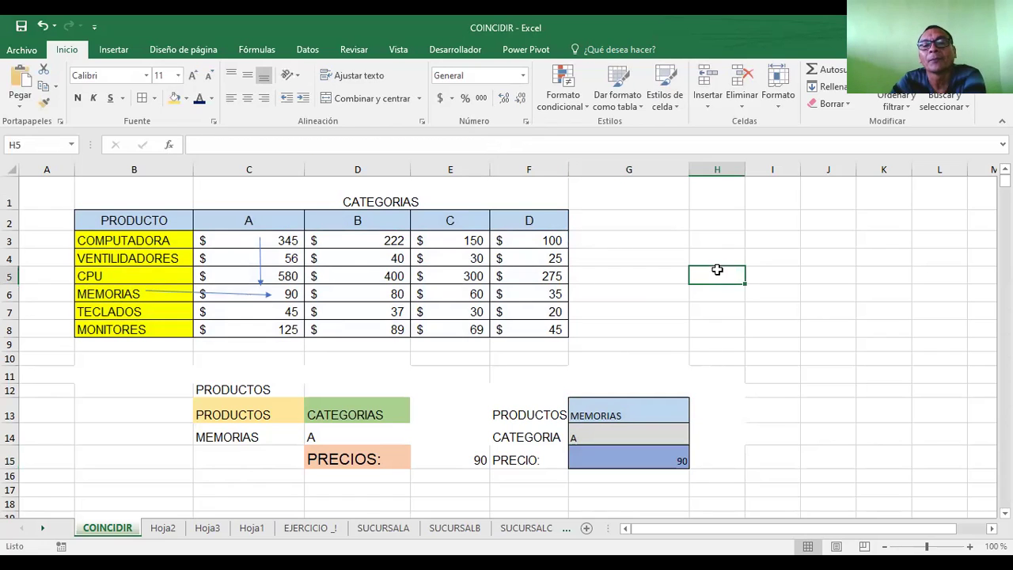
- Check the data validation settings of the COMPUTADORA cell B3 and close them without changes
left_click(621, 413)
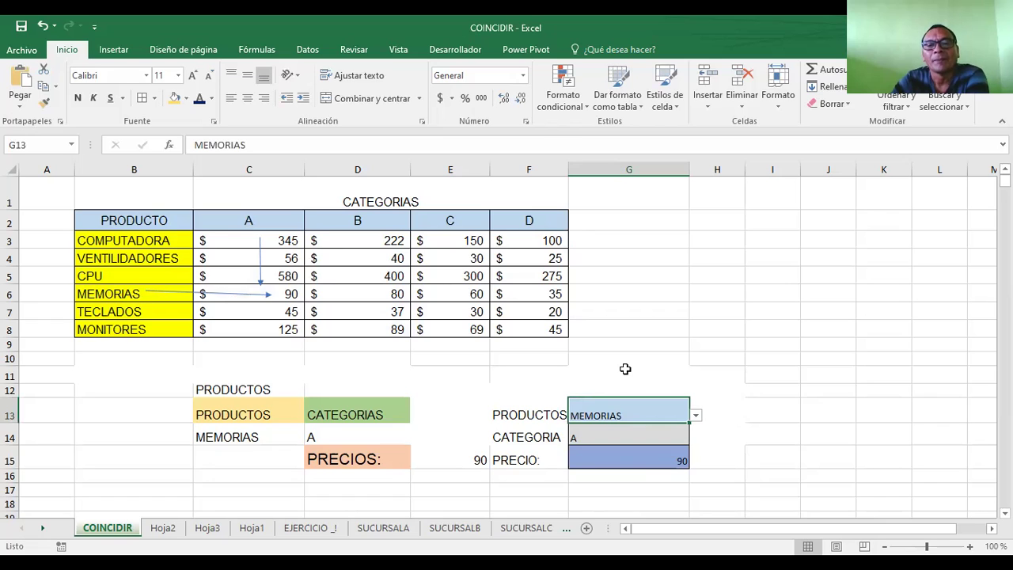
left_click(136, 225)
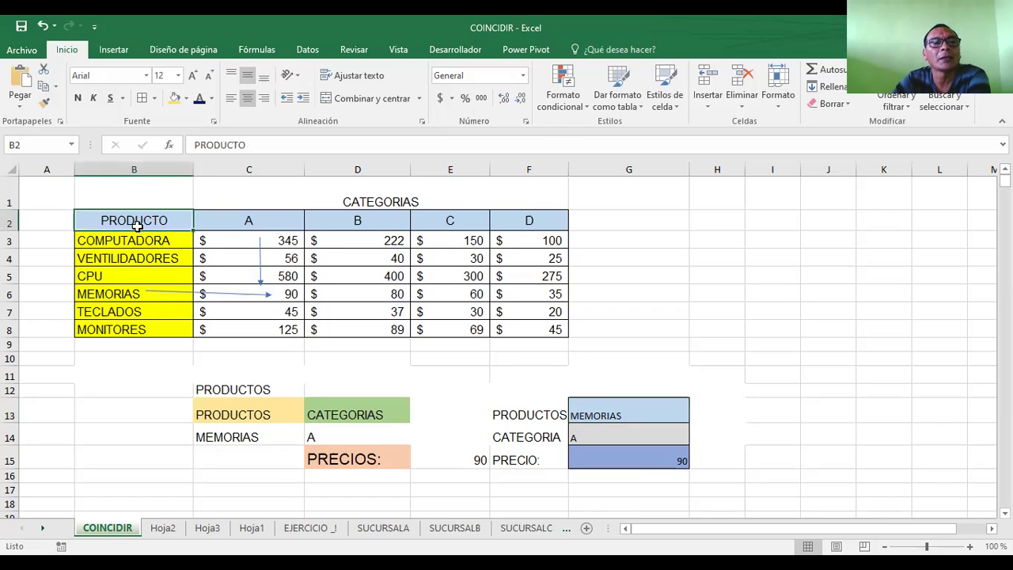
left_click(604, 413)
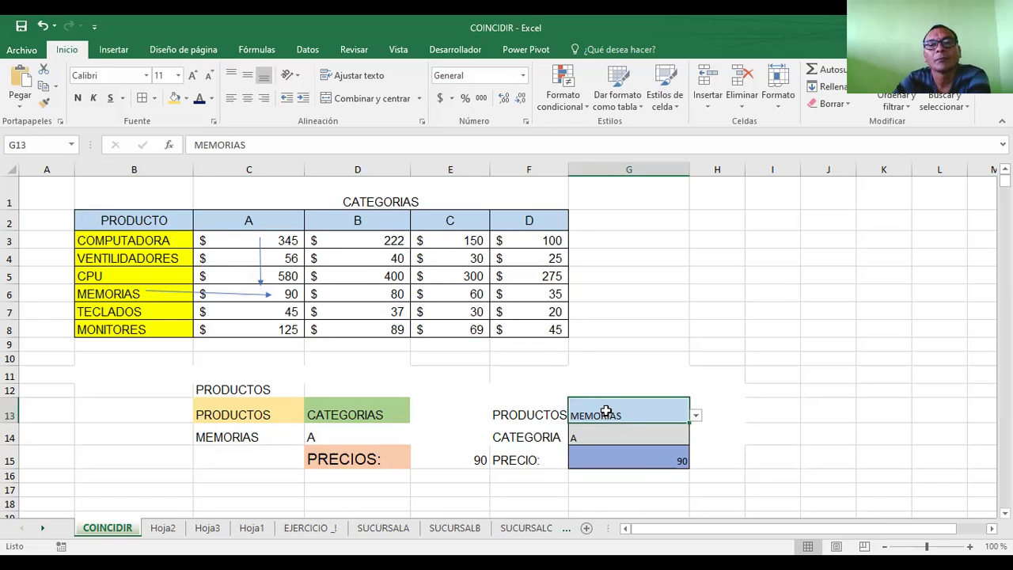
left_click(107, 241)
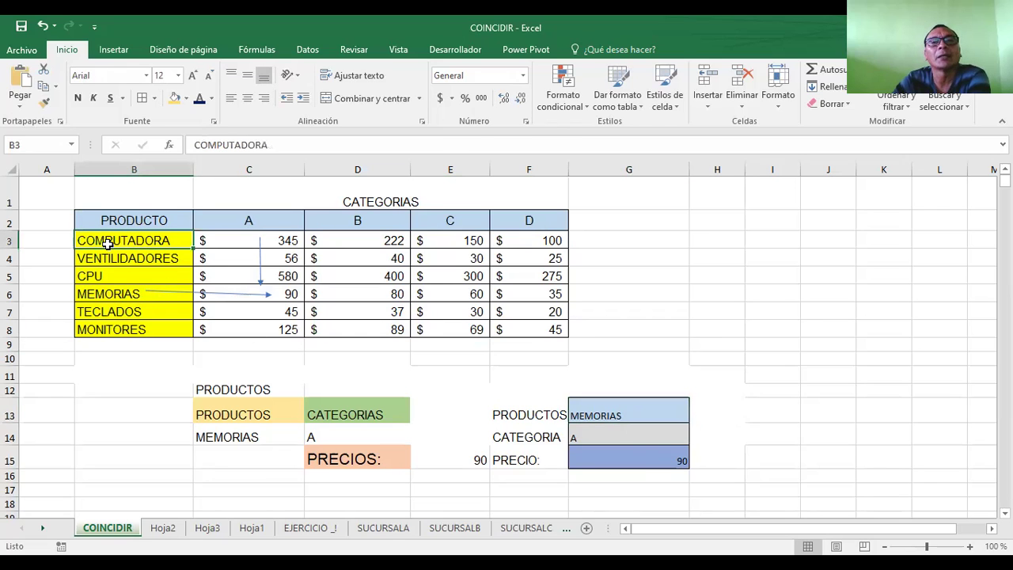
left_click(320, 52)
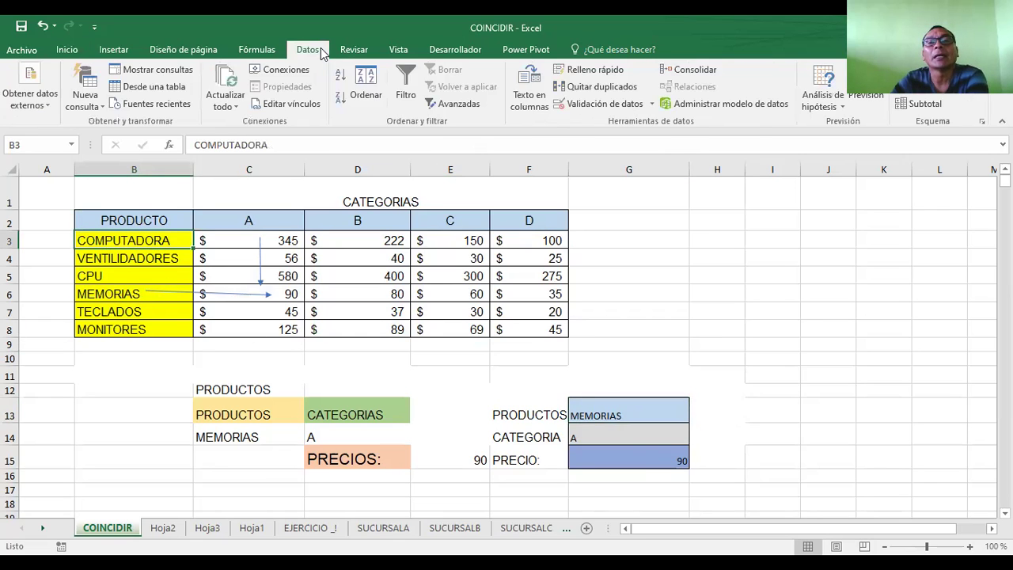
left_click(651, 104)
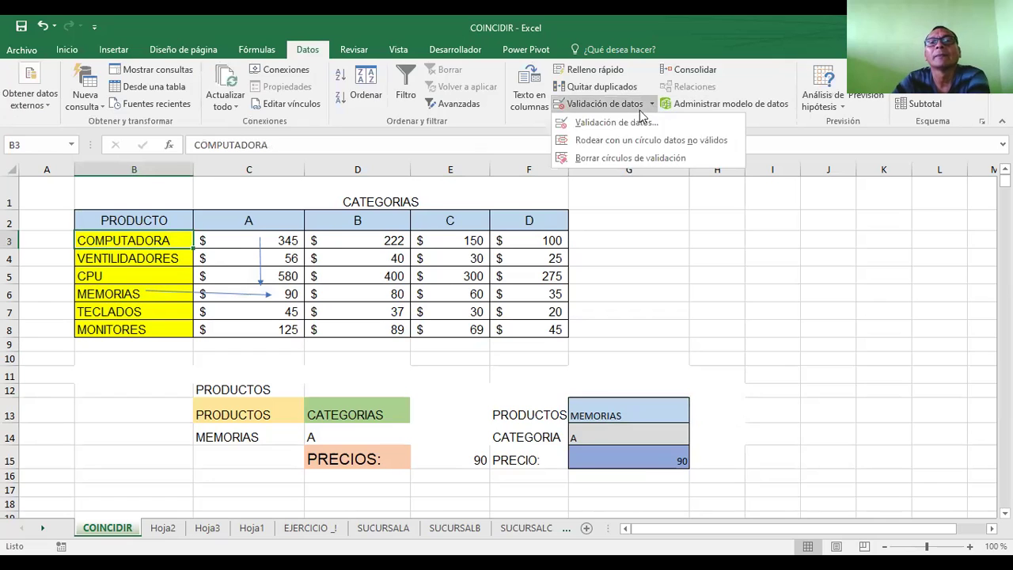
left_click(623, 123)
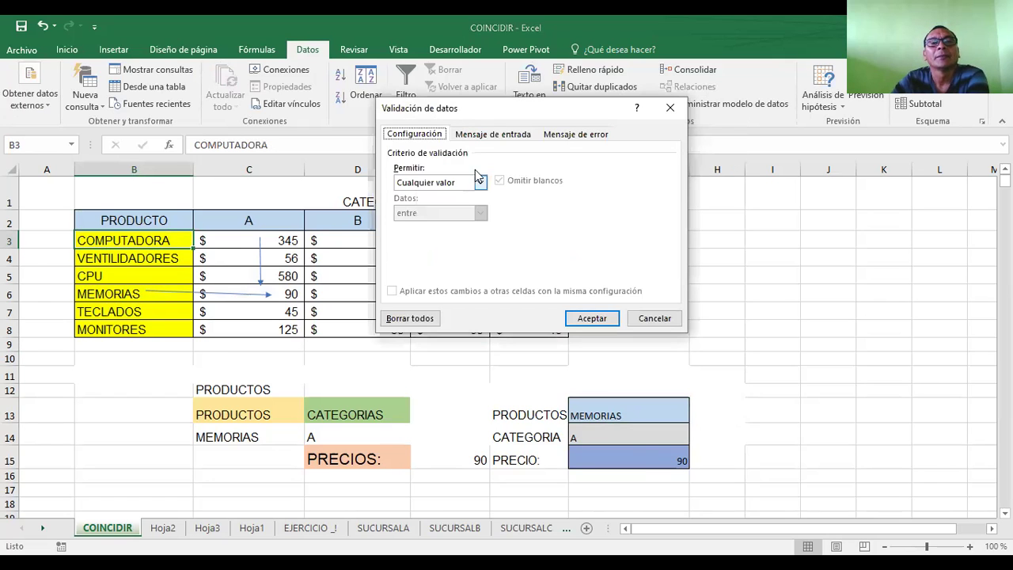
left_click(647, 319)
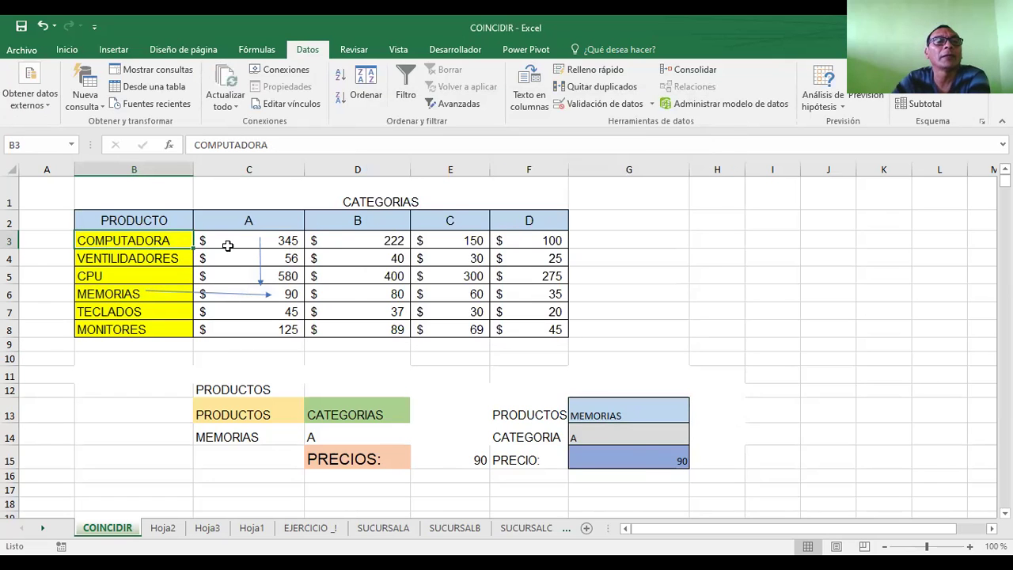
- Inspect the data validation list source of the PRODUCTOS lookup cell G13 and leave it as is
left_click(136, 224)
left_click(145, 239)
left_click(592, 411)
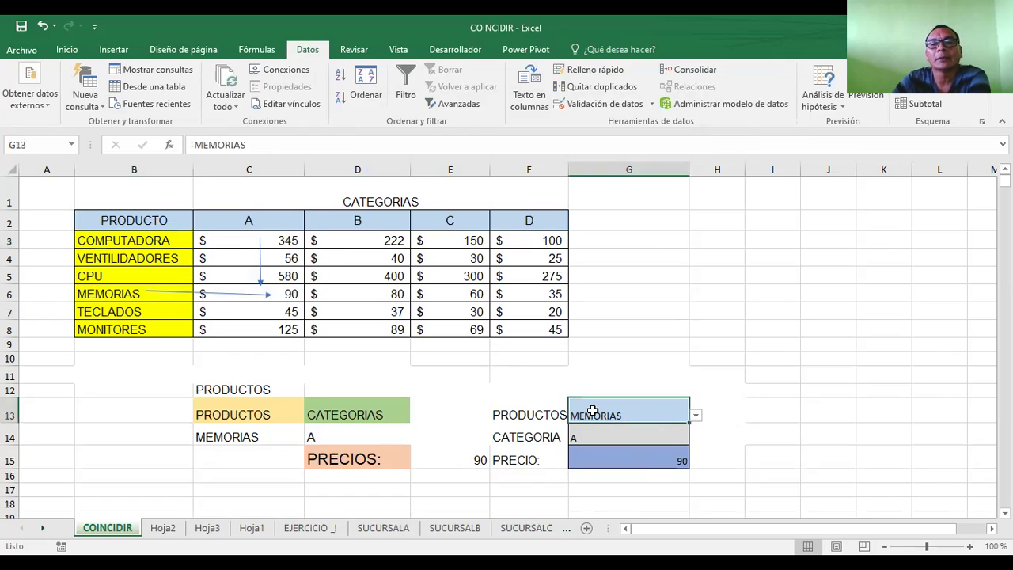
left_click(586, 103)
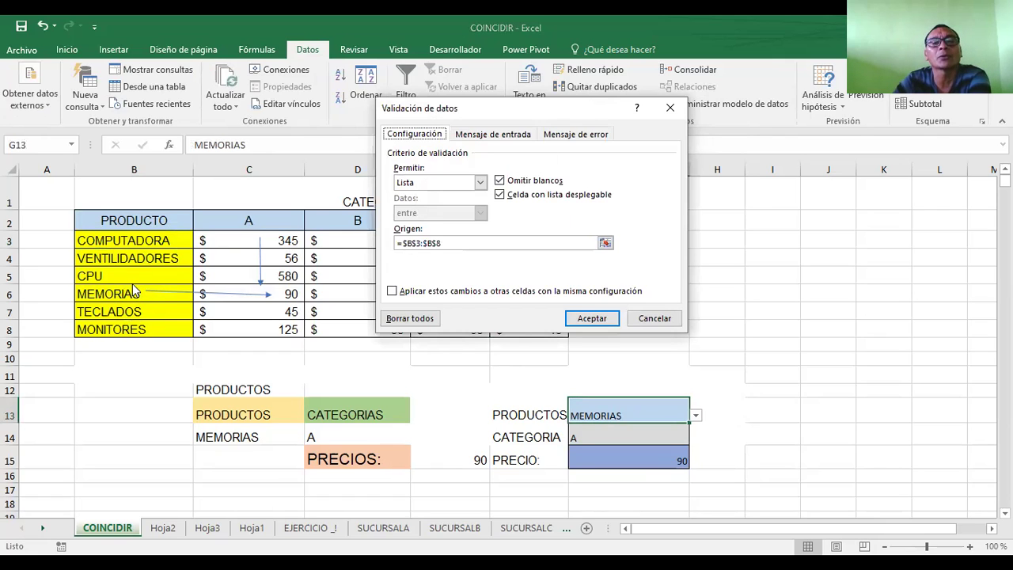
left_click(653, 318)
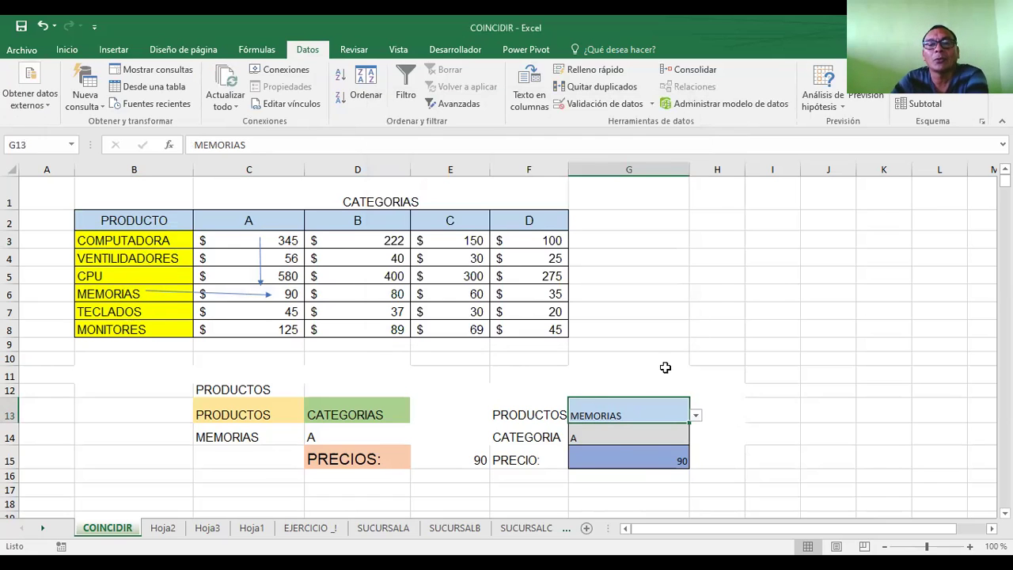
- Inspect the data validation list source of the CATEGORIA lookup cell G14 and leave it as is
left_click(621, 440)
left_click_drag(622, 445, 614, 427)
key("Escape")
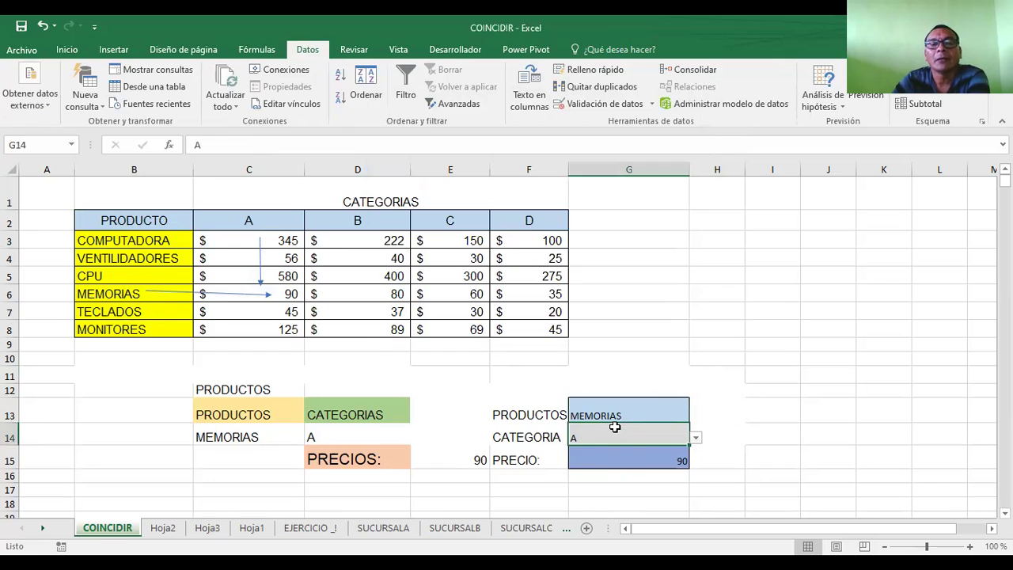
left_click(605, 103)
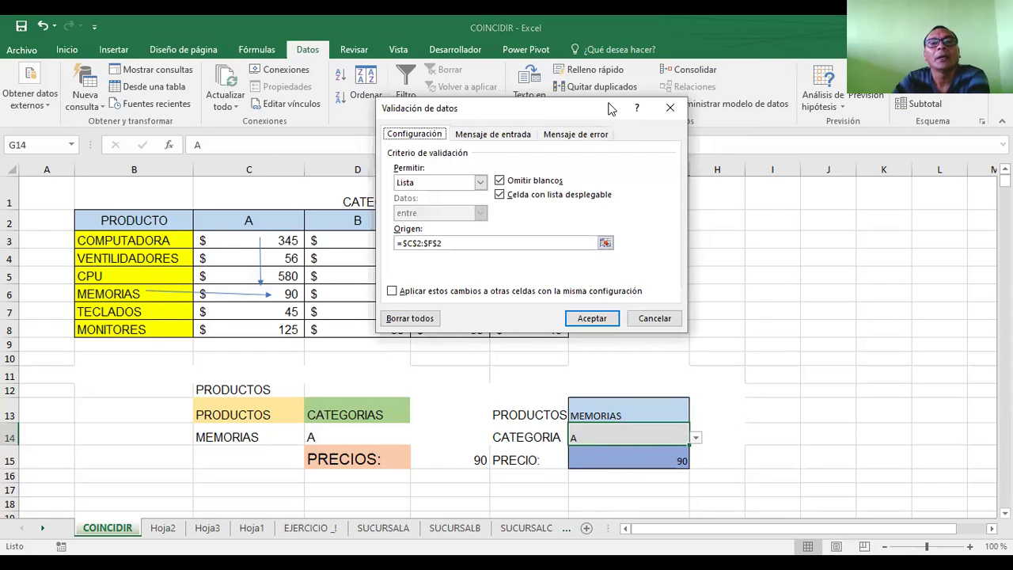
left_click(654, 318)
left_click(691, 270)
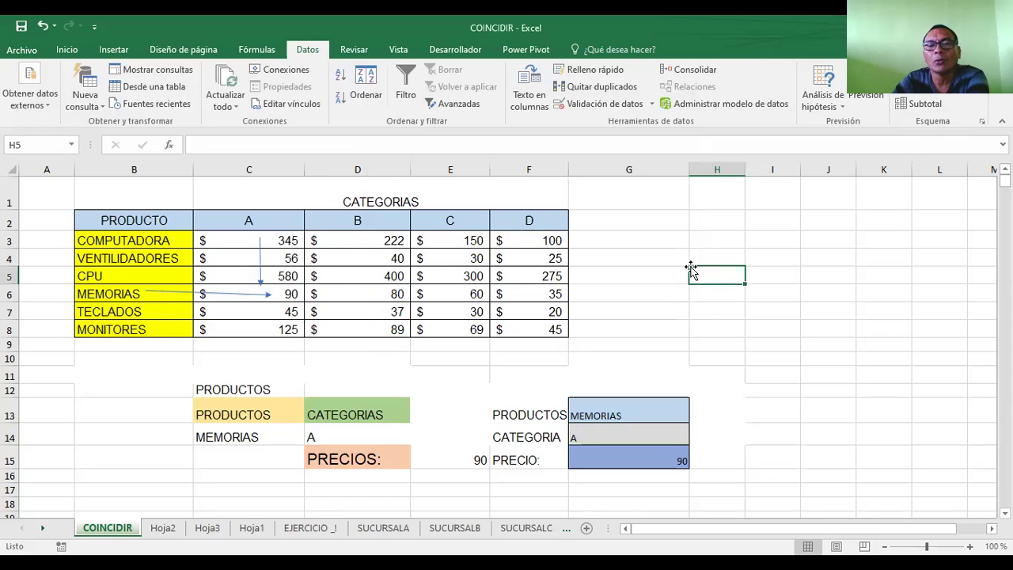
- Delete the vertical and horizontal arrows drawn over the price table
left_click(631, 458)
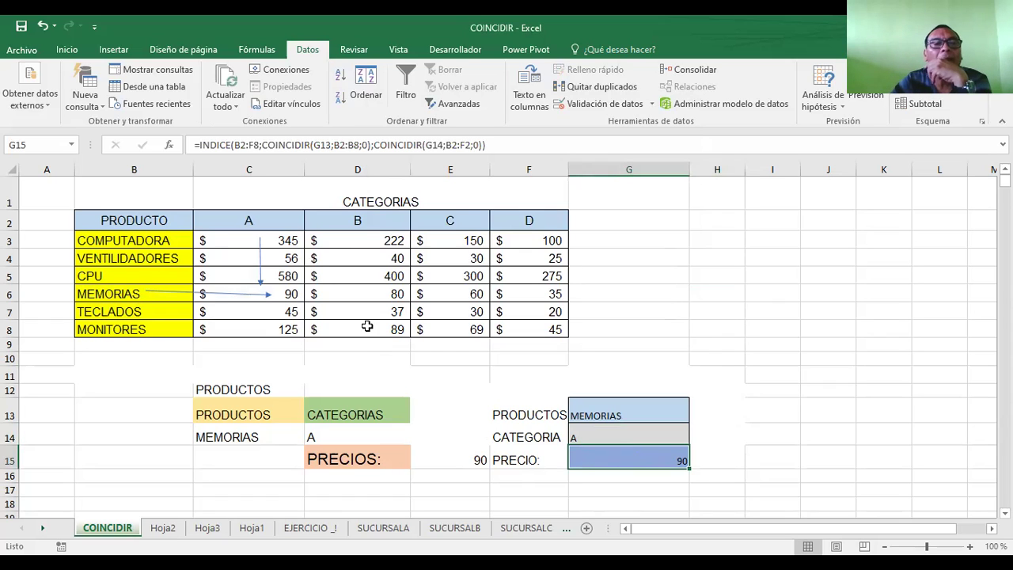
left_click(261, 251)
key("Delete")
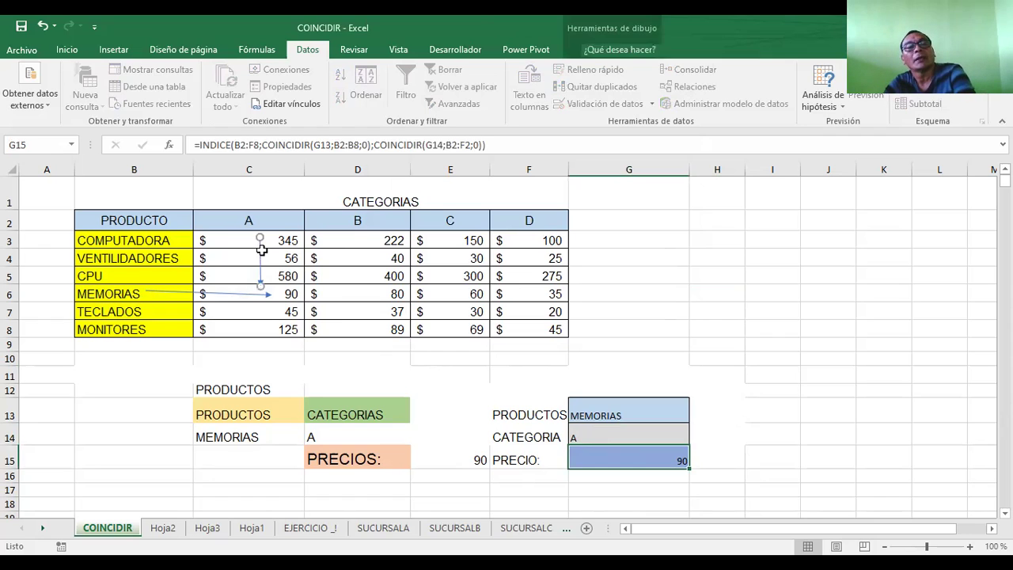
left_click(228, 293)
key("Delete")
left_click(657, 282)
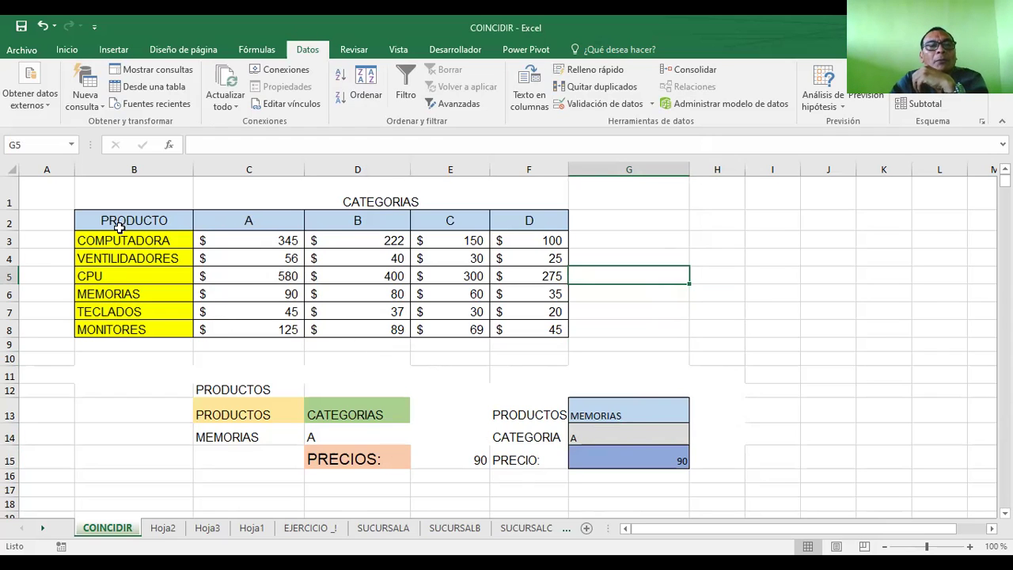
- Examine how the G15 formula uses table B2:F8, search range B2:B8 and the lookup cells G13 and G14
left_click_drag(108, 219, 522, 329)
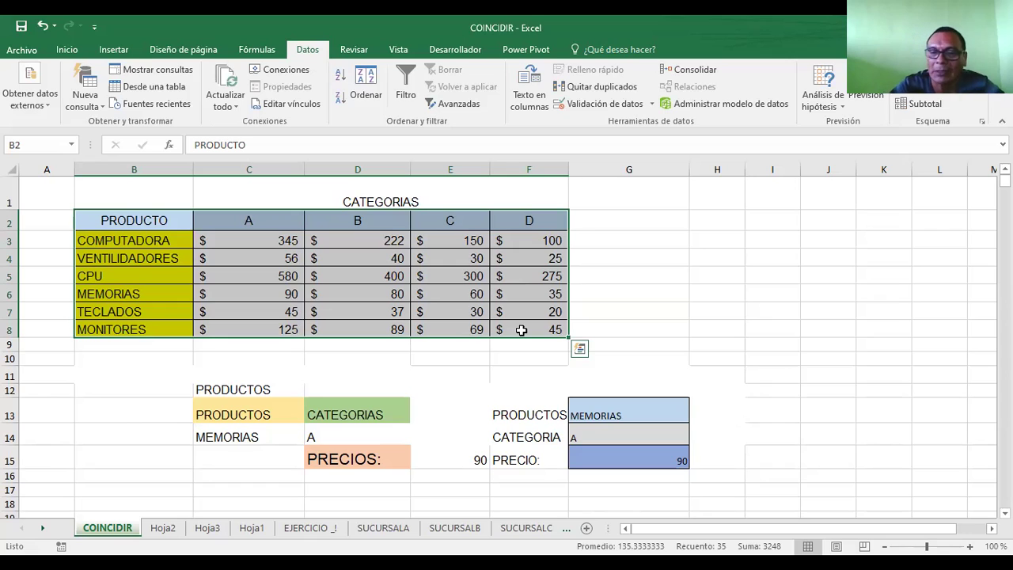
left_click(601, 456)
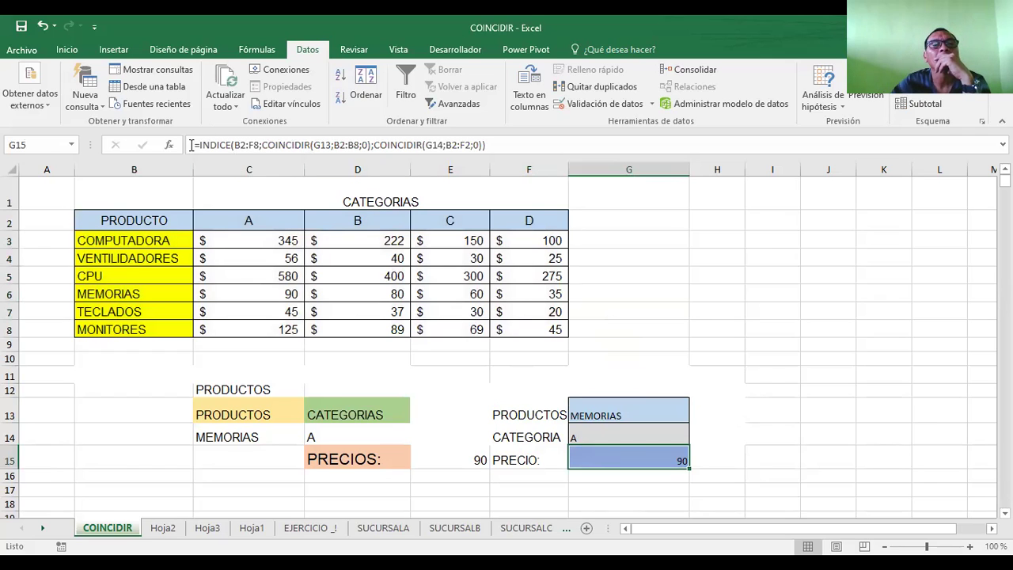
left_click(248, 145)
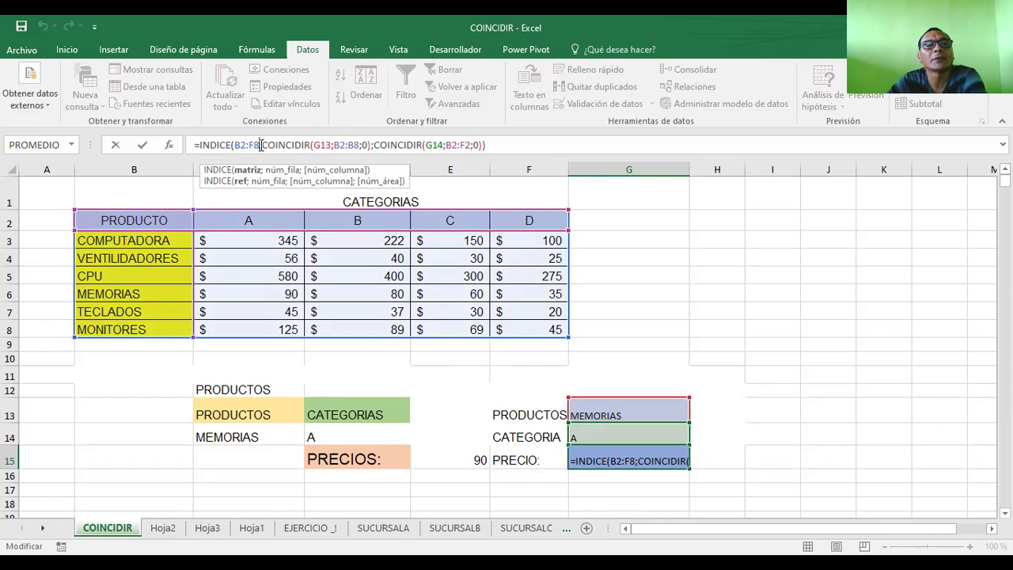
left_click(286, 146)
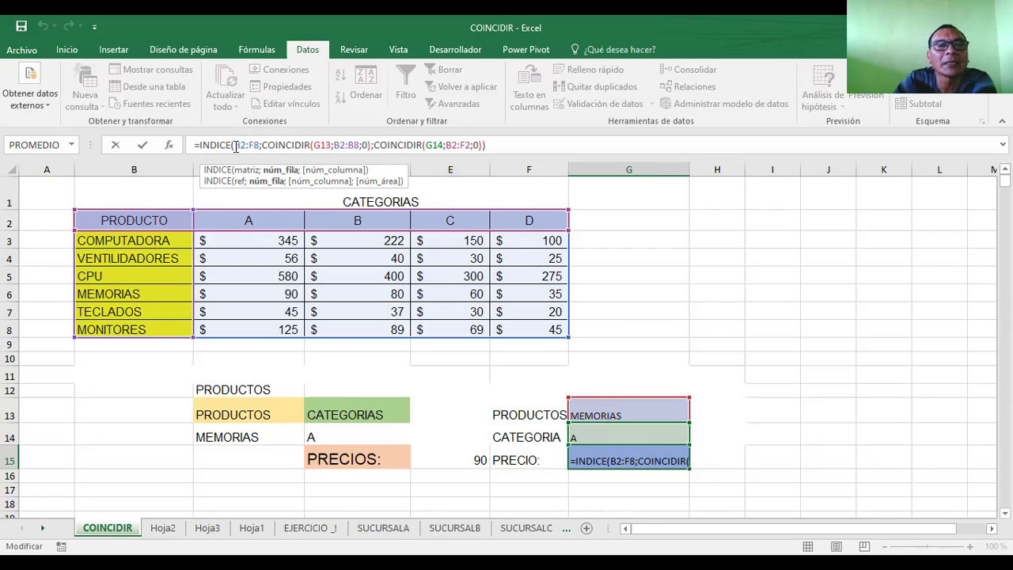
left_click(353, 212)
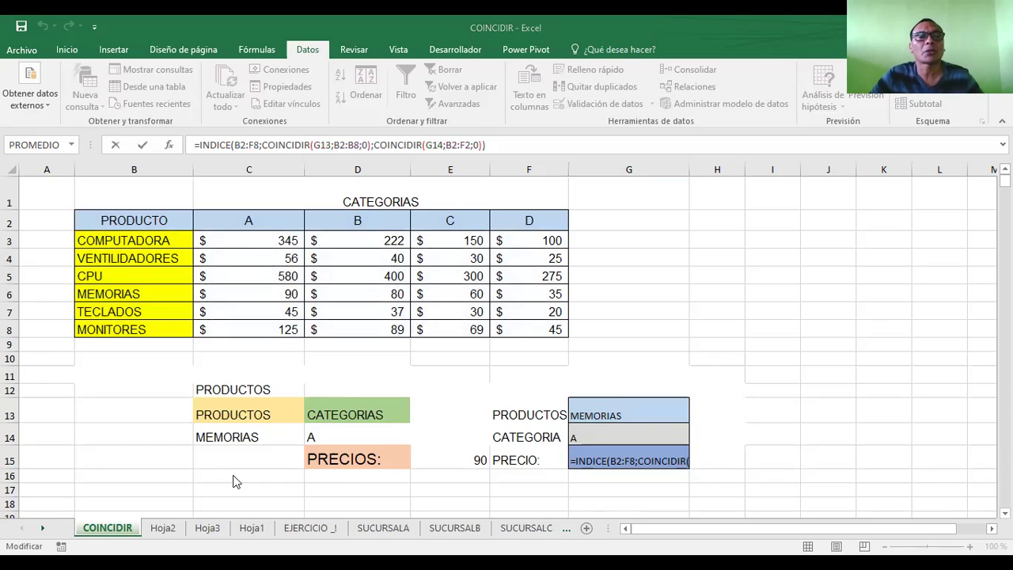
left_click(332, 144)
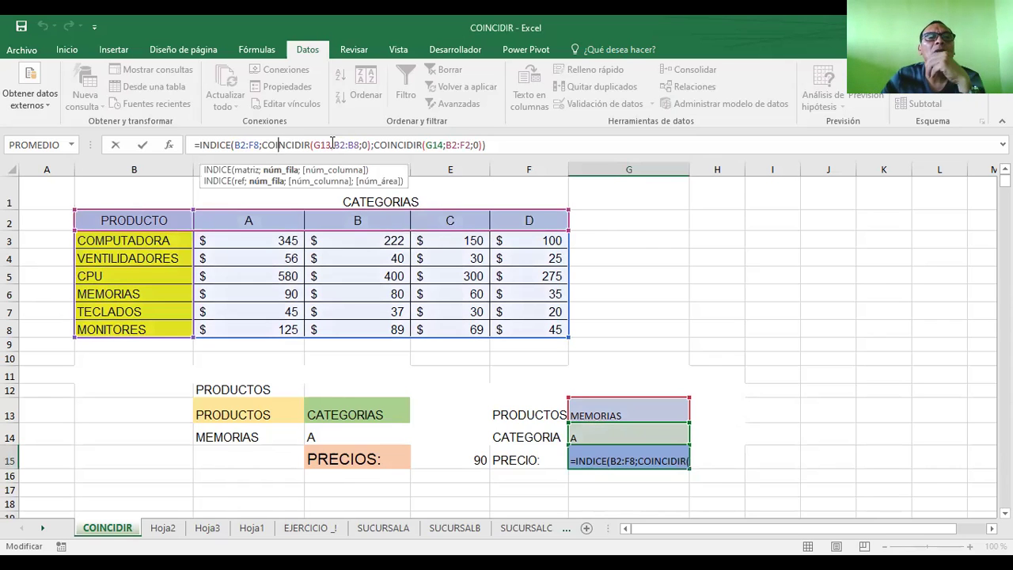
left_click_drag(335, 145, 360, 146)
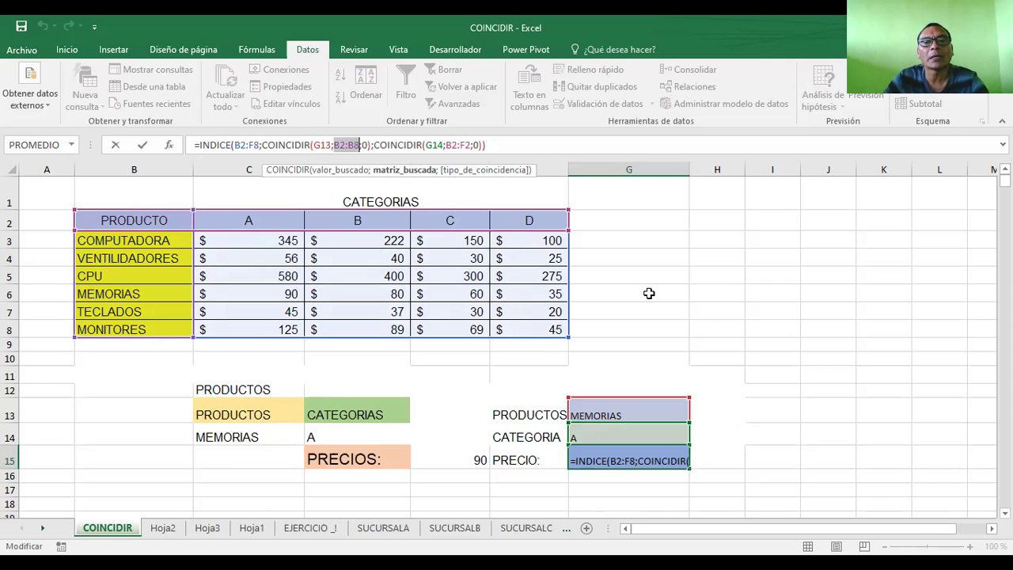
key("ctrl+Return")
left_click(621, 416)
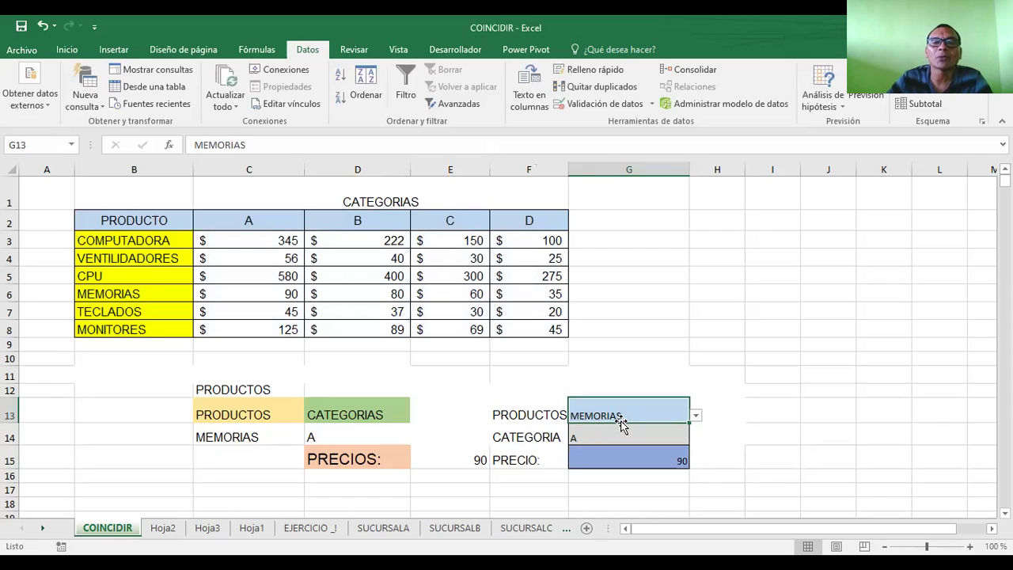
left_click(600, 439)
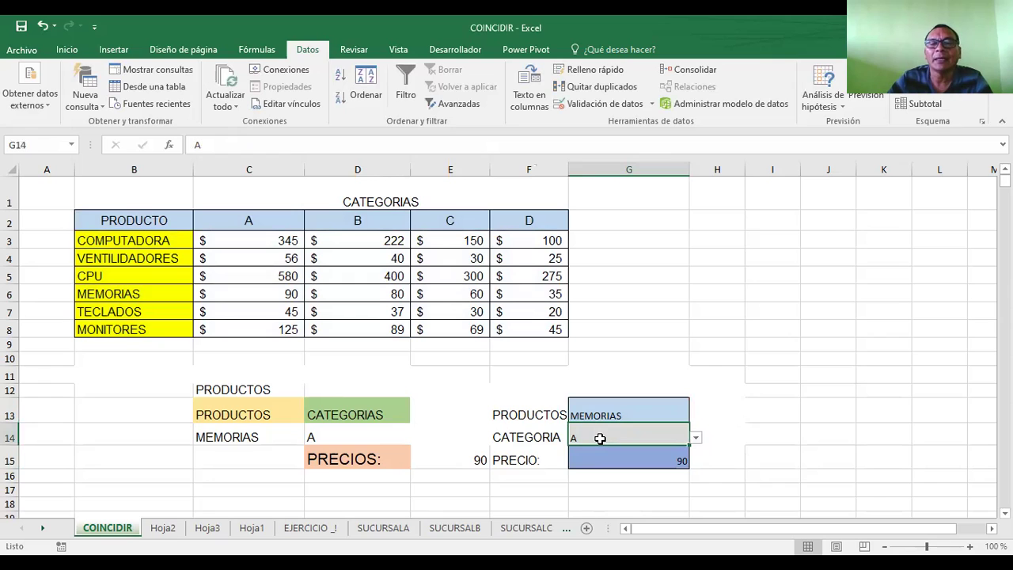
- Shade a cross of empty cells beside the table, filling I11:K11 with gold and J8:J13 with light orange
left_click_drag(764, 375, 859, 373)
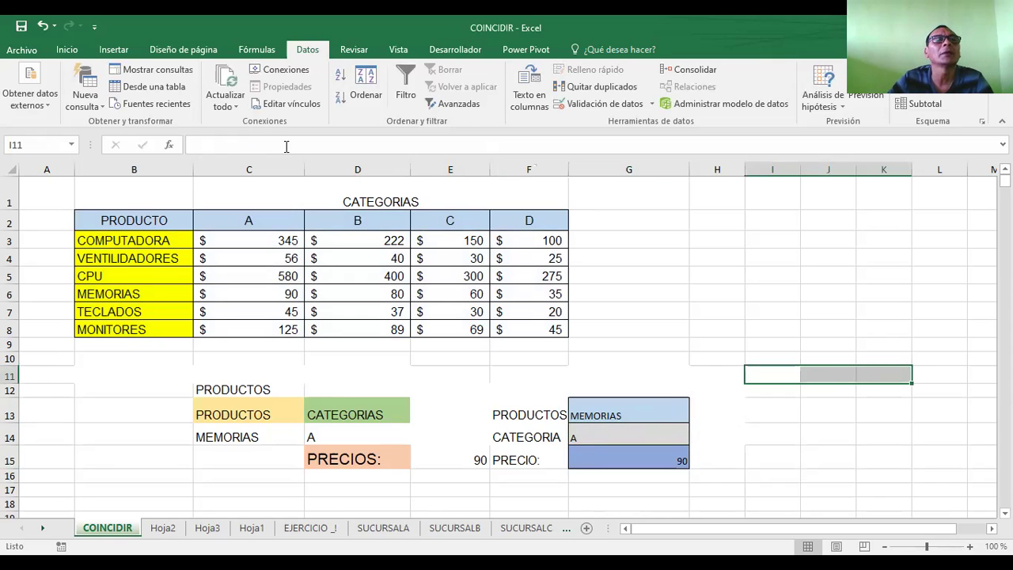
left_click(68, 49)
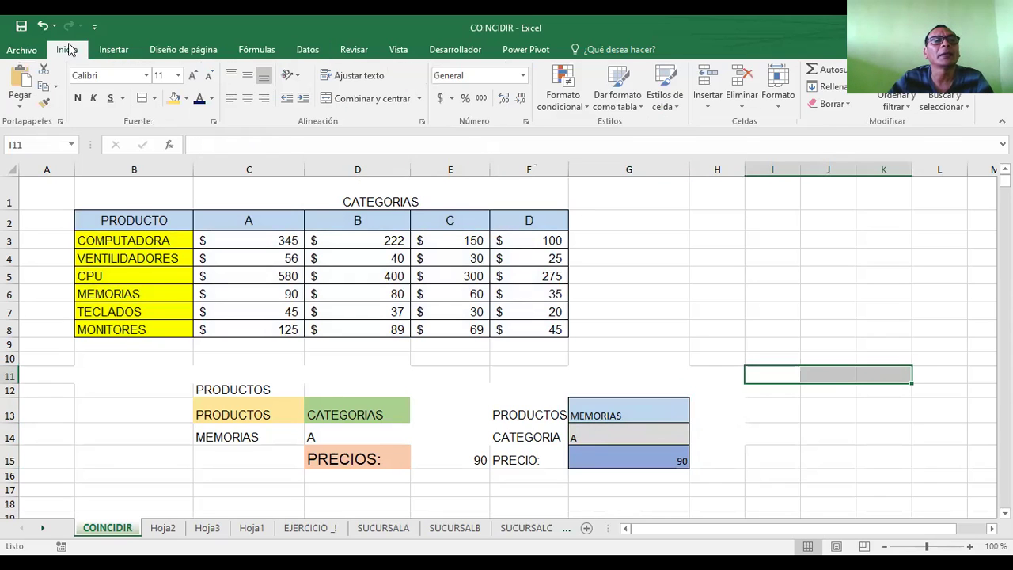
left_click(176, 97)
left_click_drag(814, 323, 836, 409)
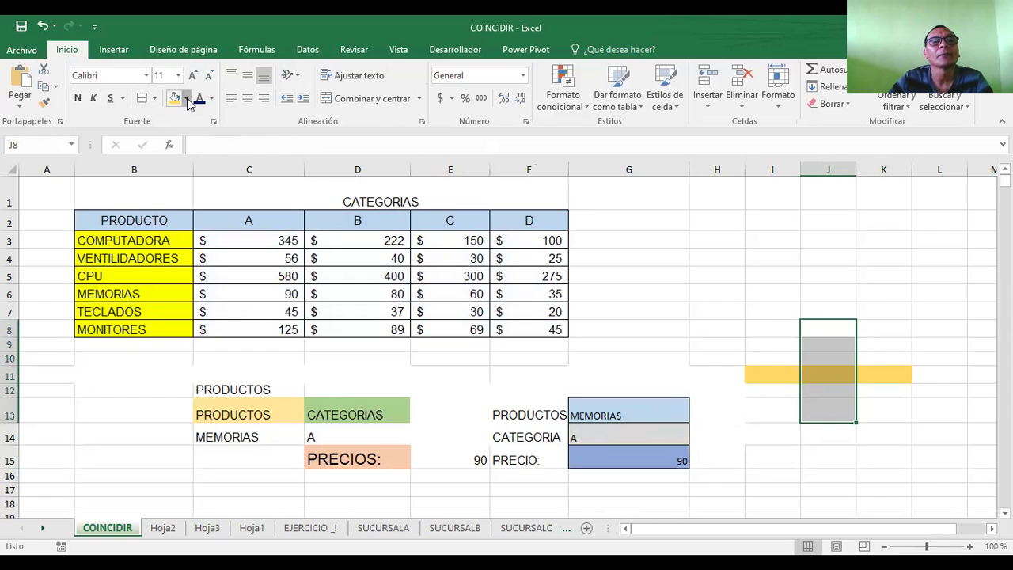
left_click(188, 98)
left_click(238, 161)
left_click(835, 372)
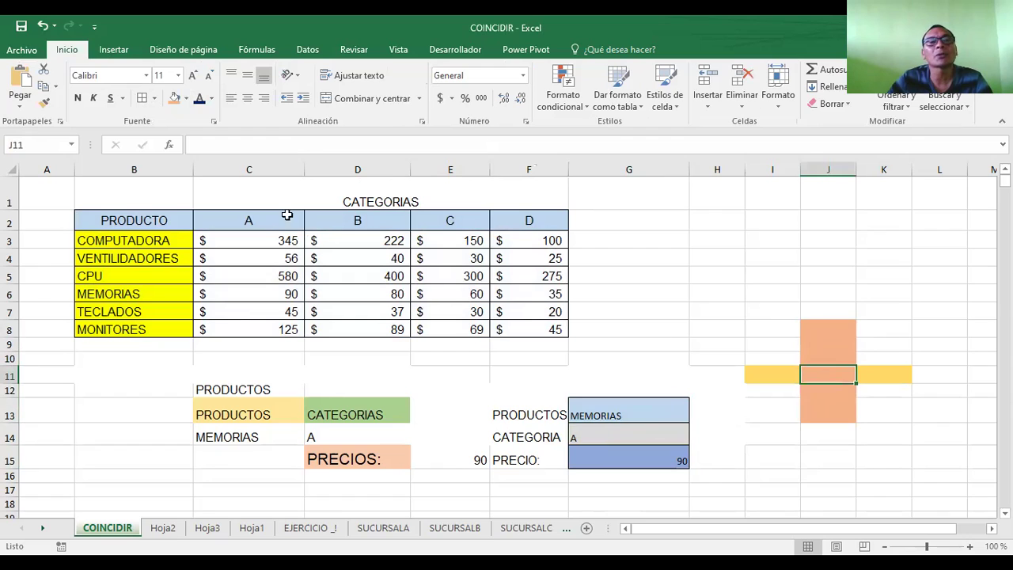
- Fill J11, the cell where the two shaded strips cross, with dark green
left_click(185, 98)
left_click(288, 176)
left_click(704, 271)
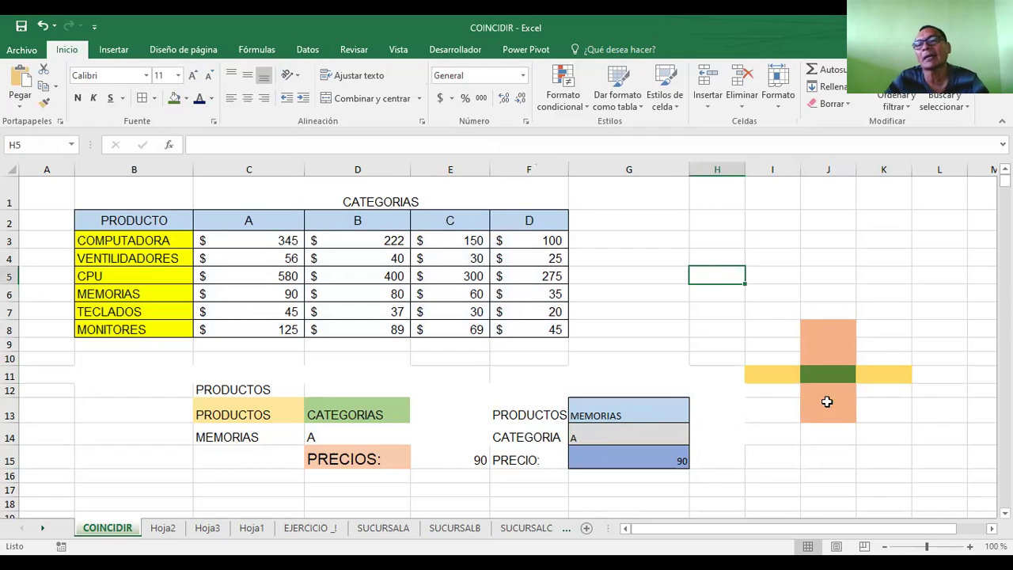
left_click(824, 374)
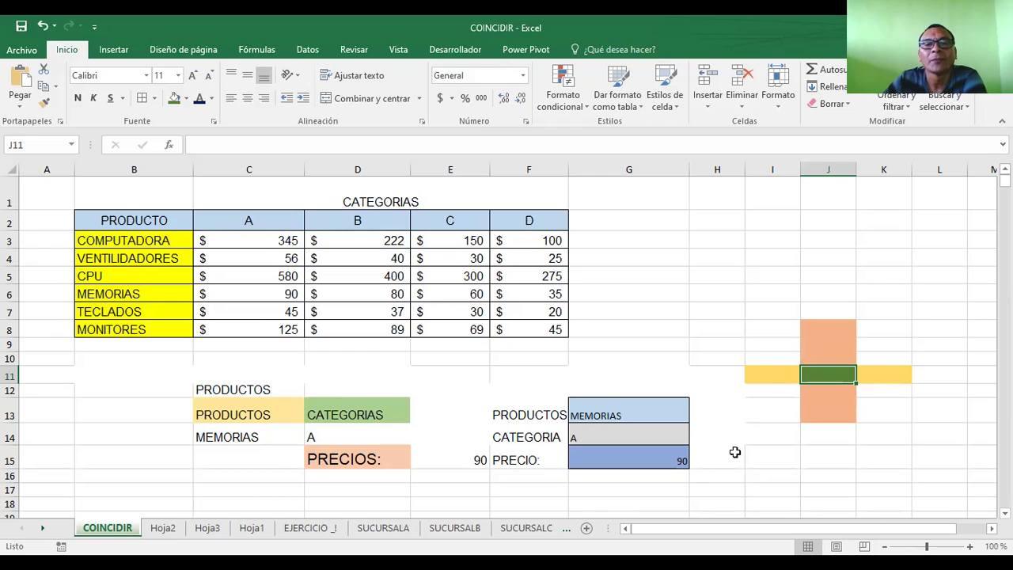
- Compare the matrix argument B2:F8 of the INDICE formula in G15 with the shaded example block I8:K13
left_click(649, 460)
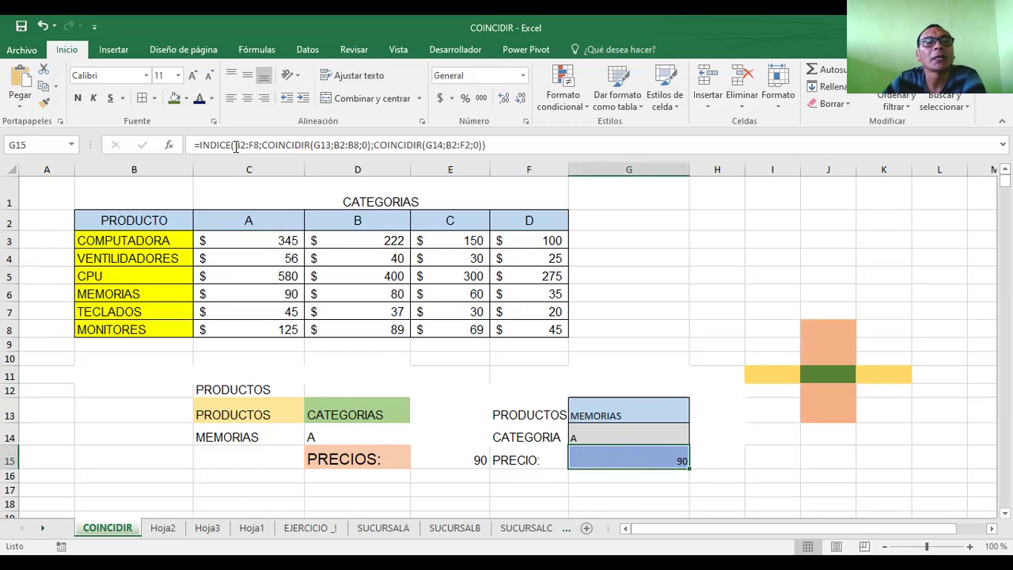
left_click_drag(234, 145, 257, 146)
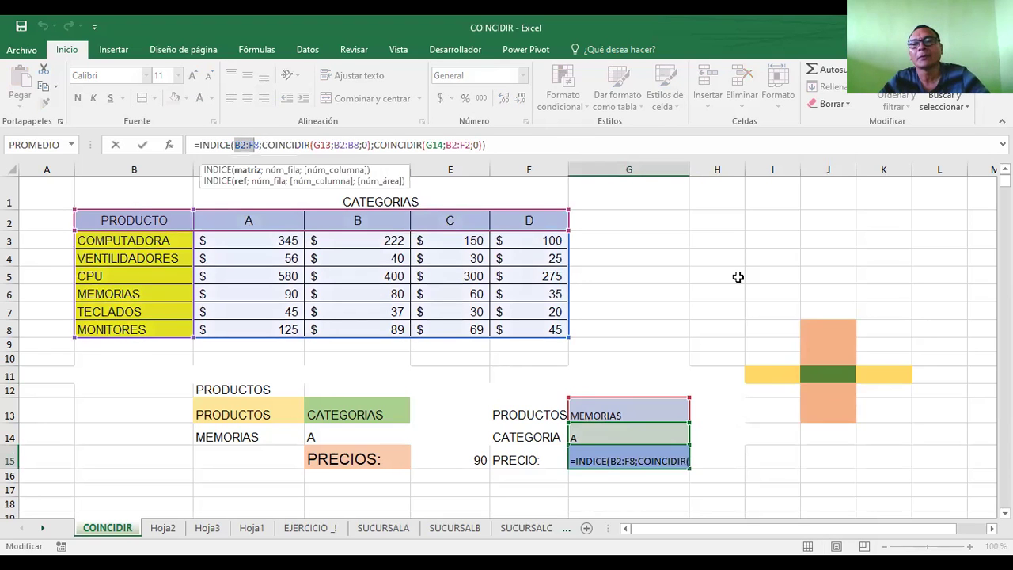
key("Escape")
left_click_drag(771, 310, 894, 410)
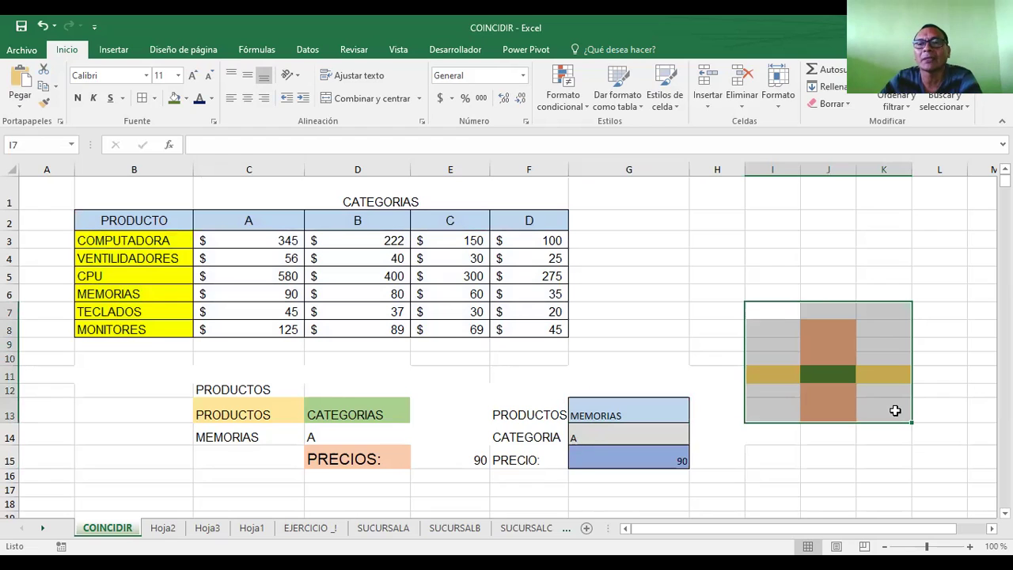
left_click(894, 431)
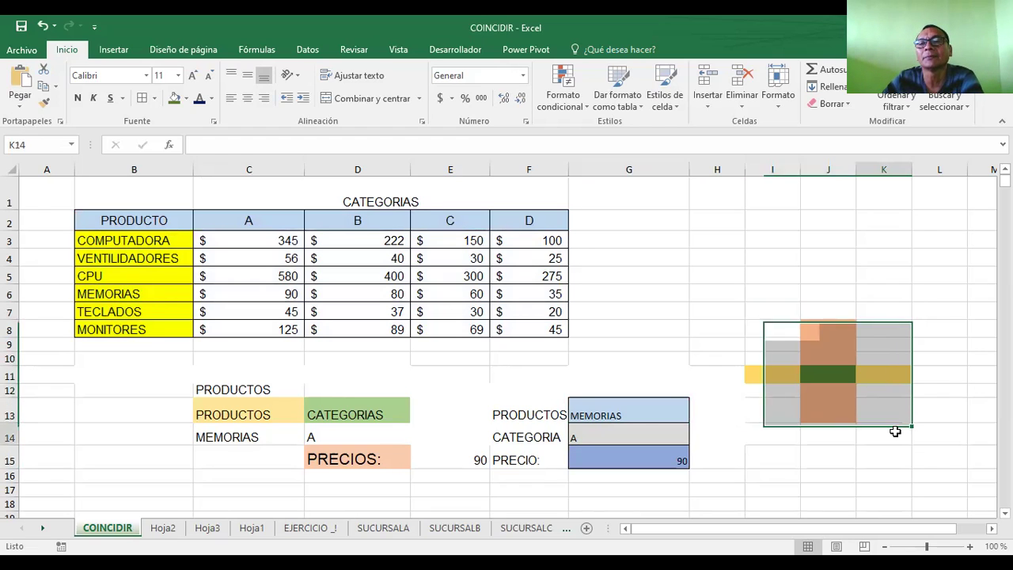
left_click_drag(760, 328, 893, 410)
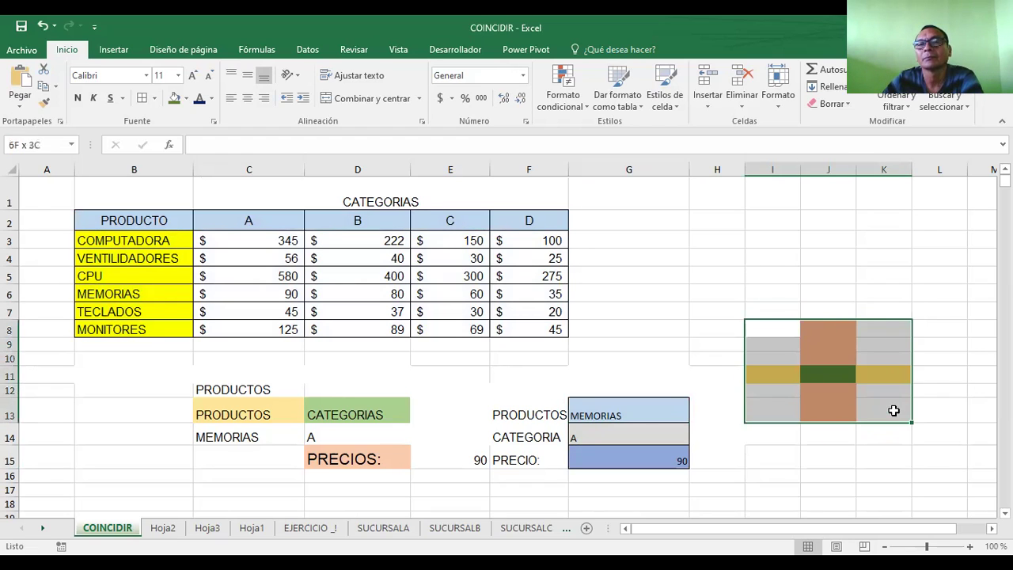
left_click(186, 99)
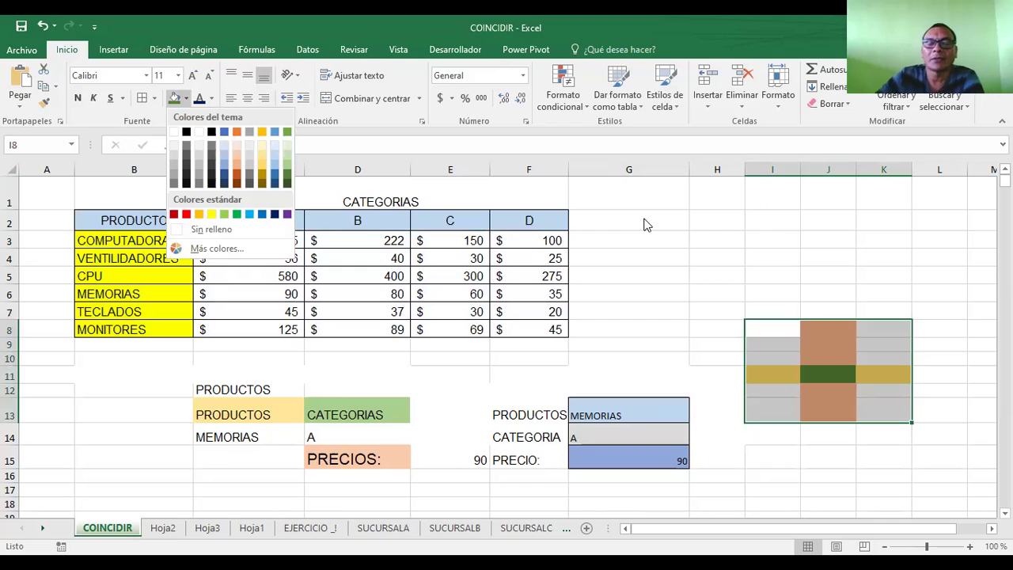
- Examine the G13 and B2:F8 arguments of the G15 formula against the category B column D2:D8 and the product column B2:B8
left_click(645, 457)
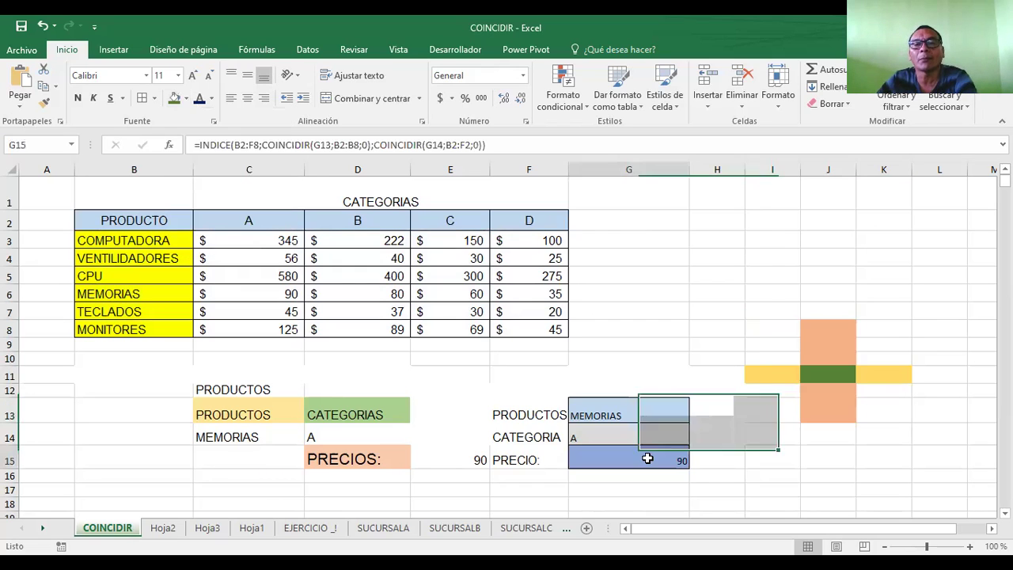
left_click(322, 145)
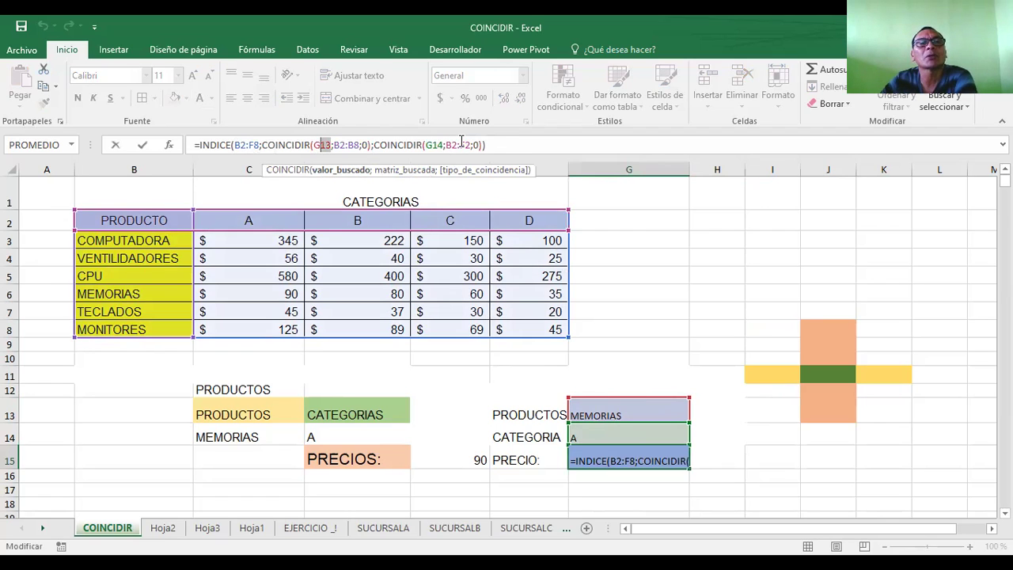
left_click(241, 145)
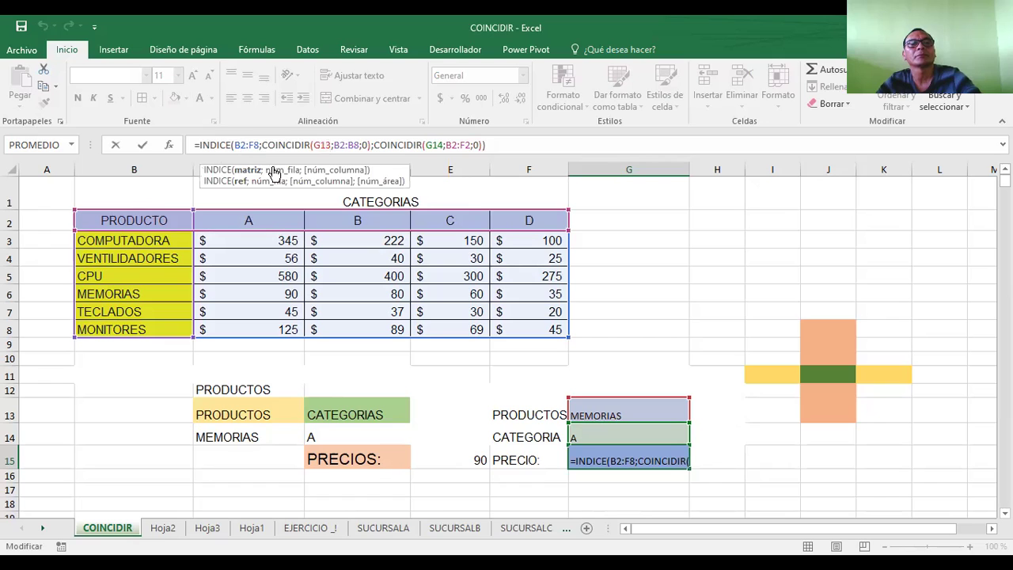
left_click_drag(366, 220, 361, 329)
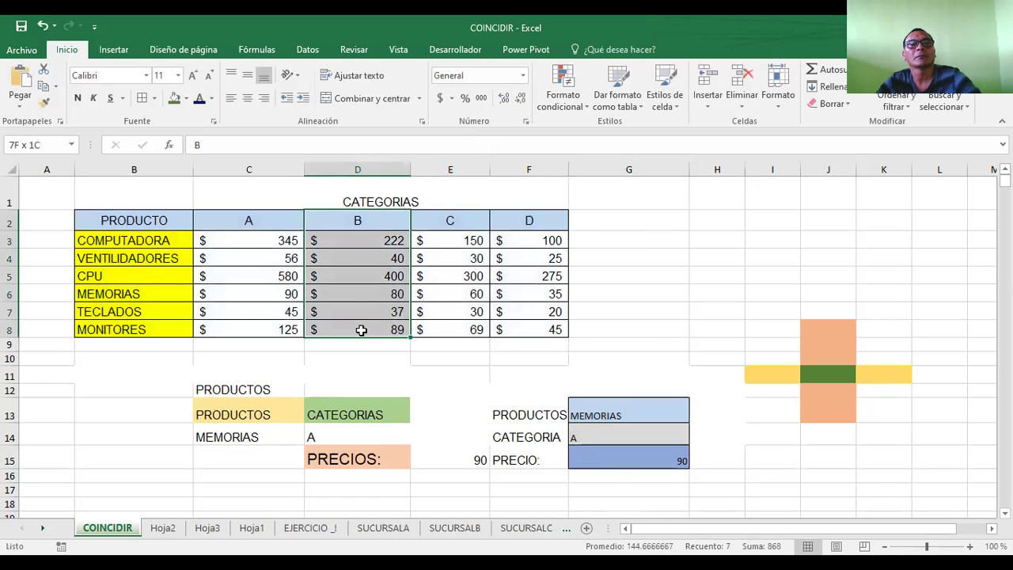
left_click(653, 274)
left_click(356, 222)
left_click_drag(355, 222, 358, 326)
left_click_drag(124, 219, 115, 325)
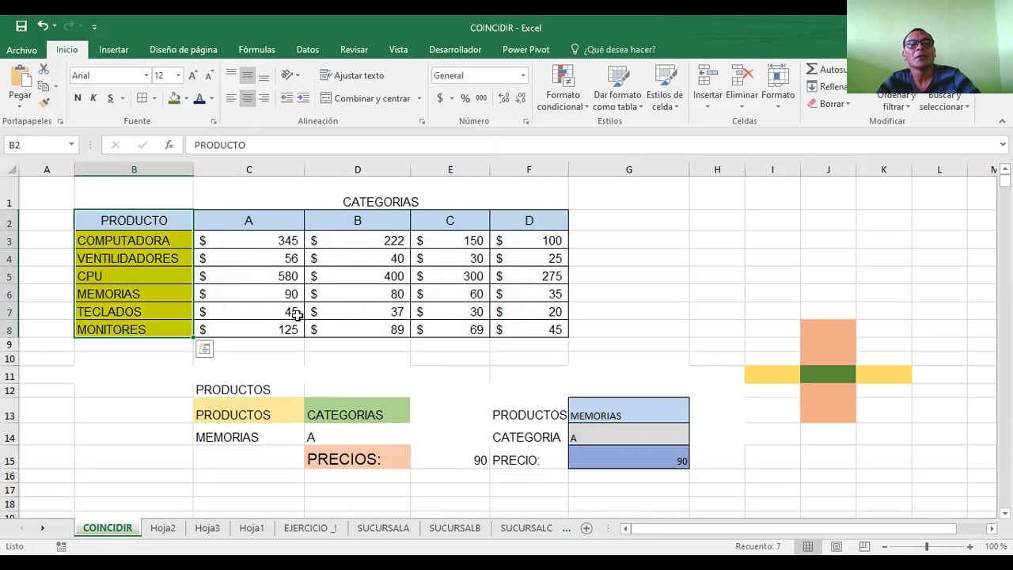
left_click(296, 221)
left_click_drag(304, 221, 249, 222)
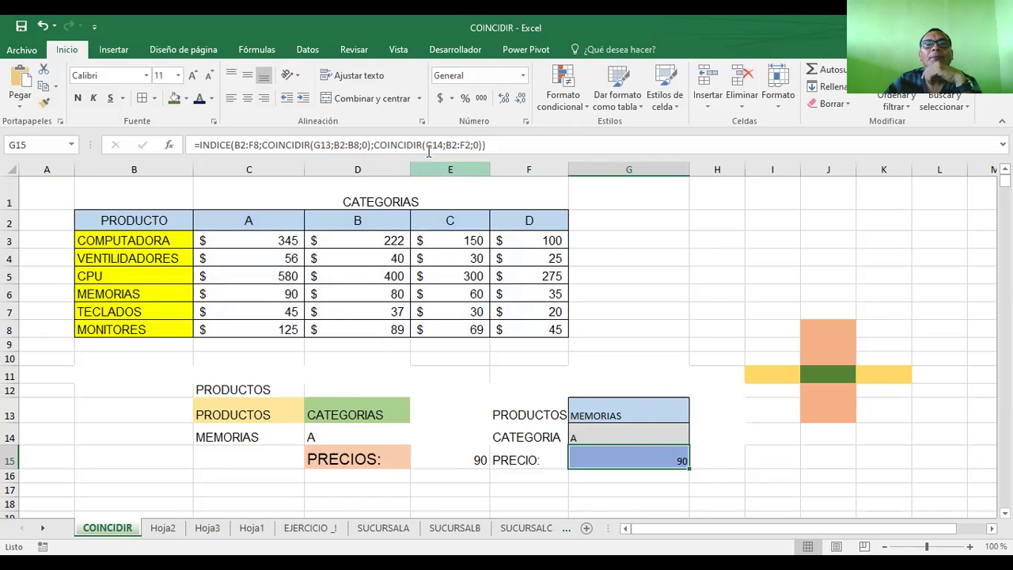
- Examine the search range B2:F2 of the second COINCIDIR in G15 against the header row and the product column B2:B8
left_click_drag(446, 148, 468, 147)
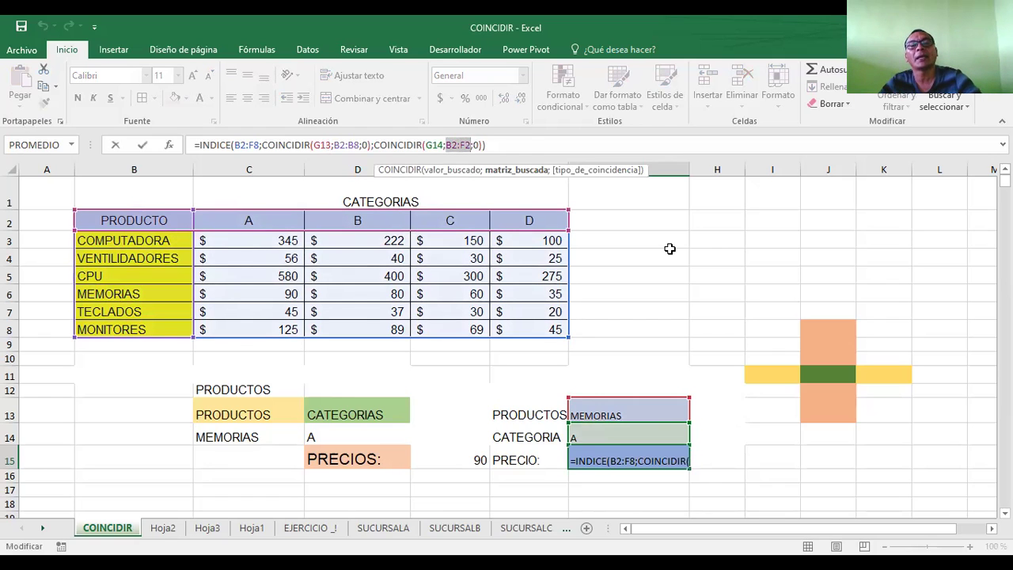
key("Return")
left_click_drag(108, 227, 522, 219)
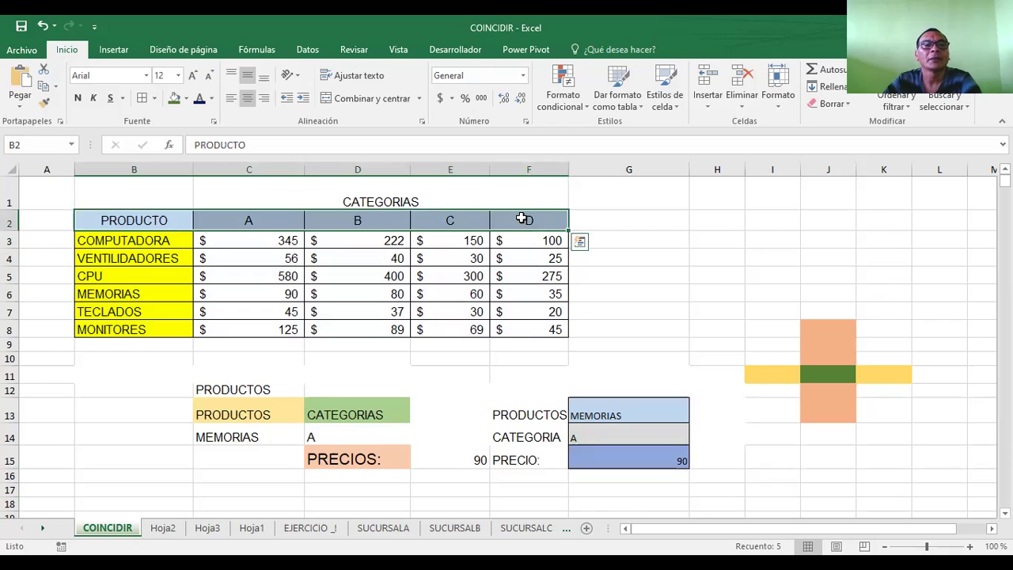
left_click_drag(140, 222, 155, 330)
left_click(685, 238)
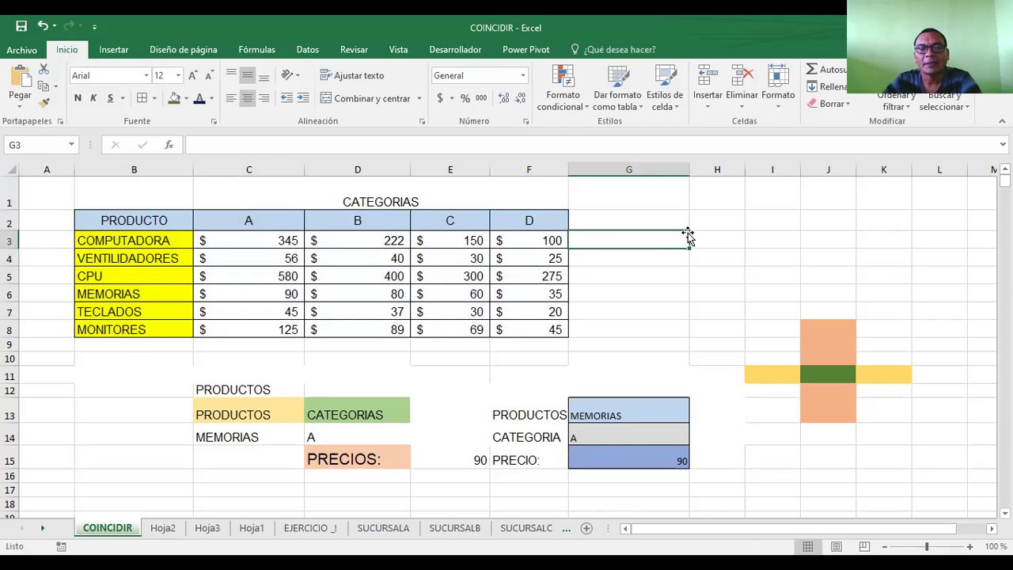
left_click(649, 465)
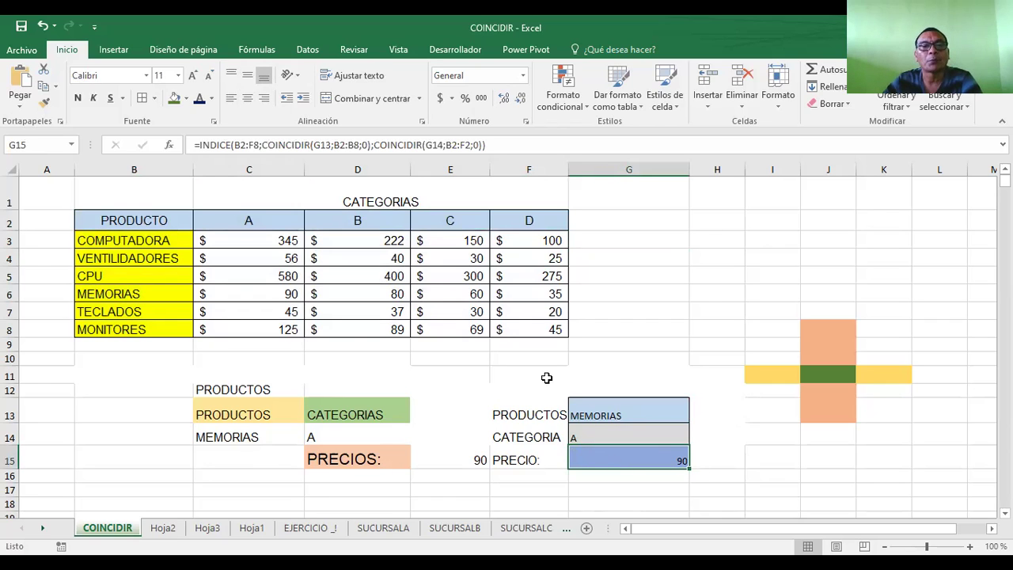
- Choose COMPUTADORA as the product in G13 and D as the category in G14
left_click(612, 414)
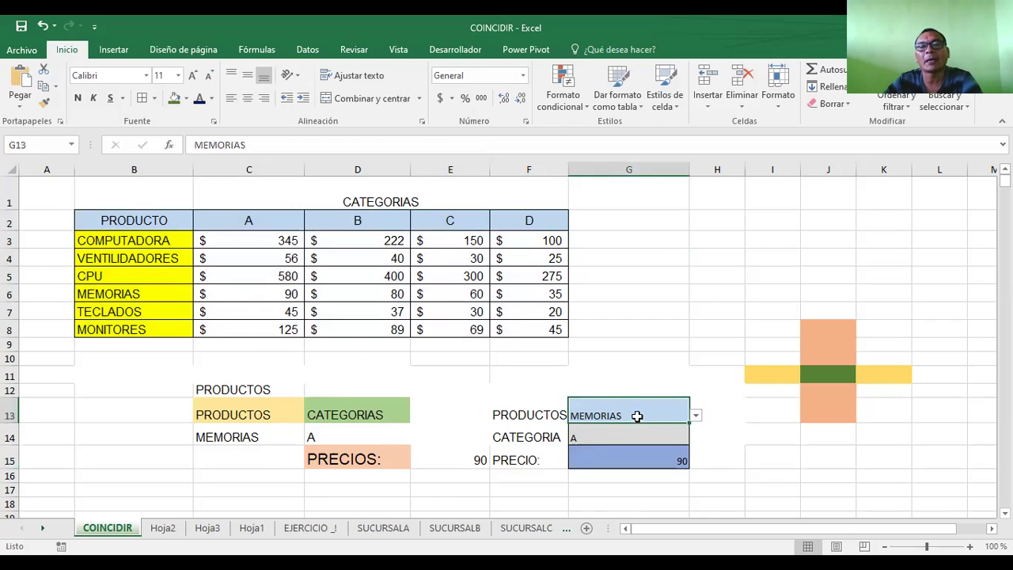
left_click(695, 417)
left_click(633, 428)
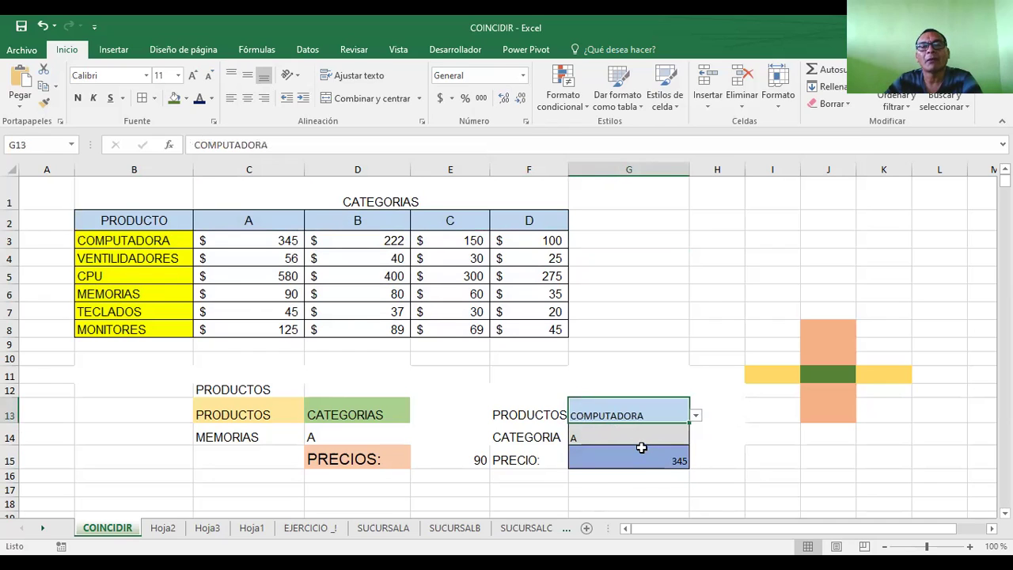
left_click(639, 438)
left_click(694, 439)
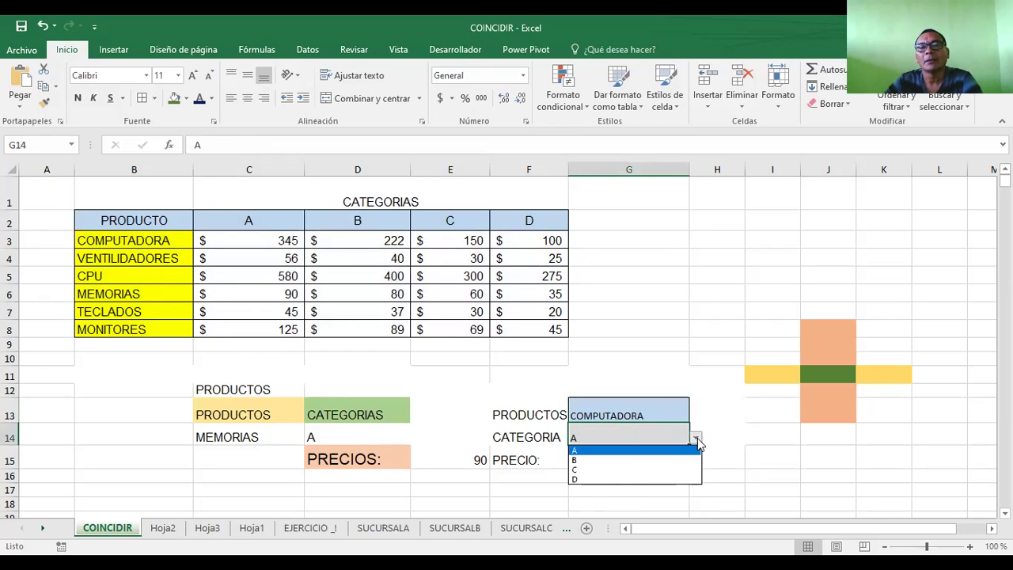
left_click(621, 480)
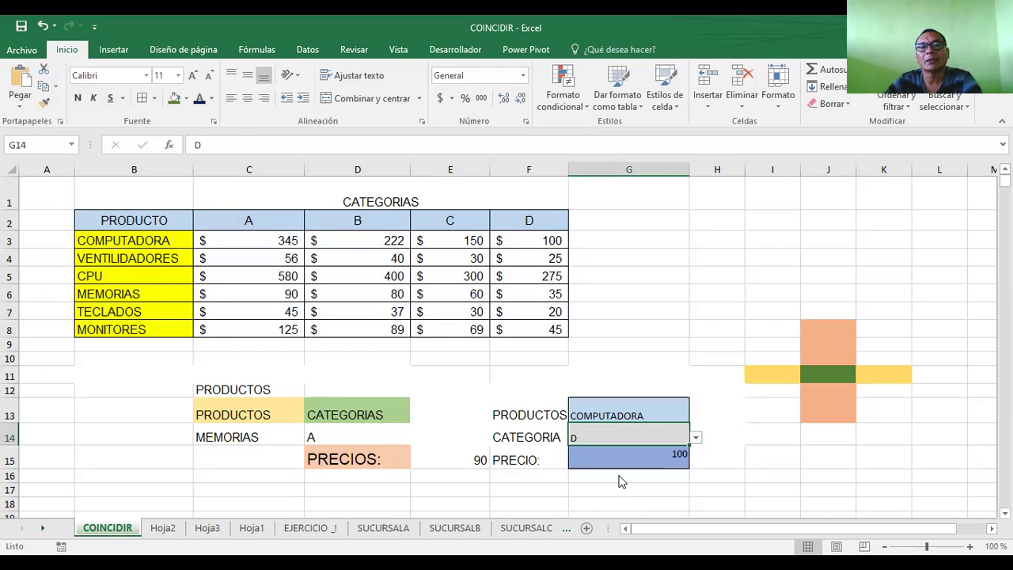
- Fill F3, the price cell for COMPUTADORA in category D, with red
left_click(526, 236)
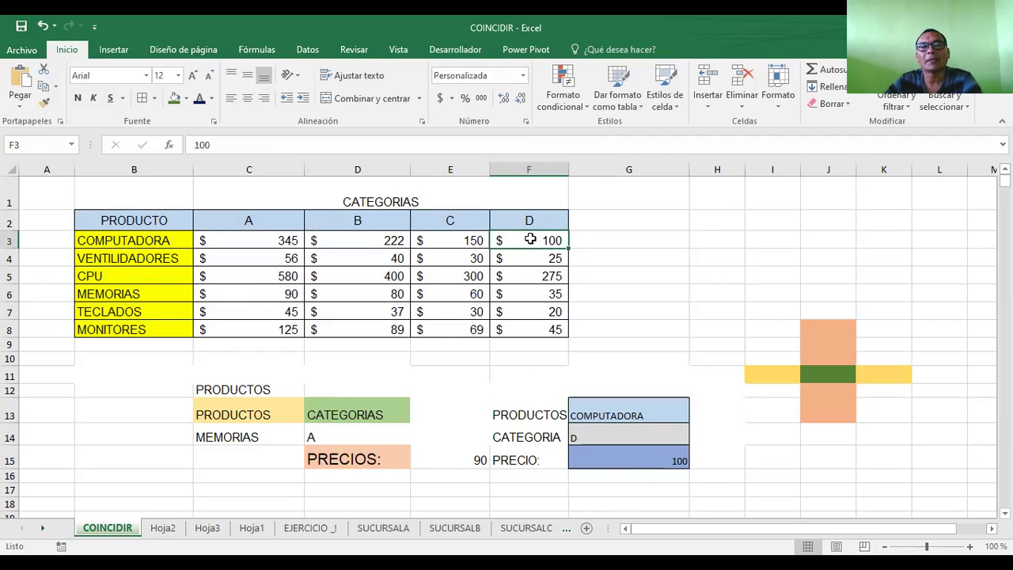
left_click(116, 53)
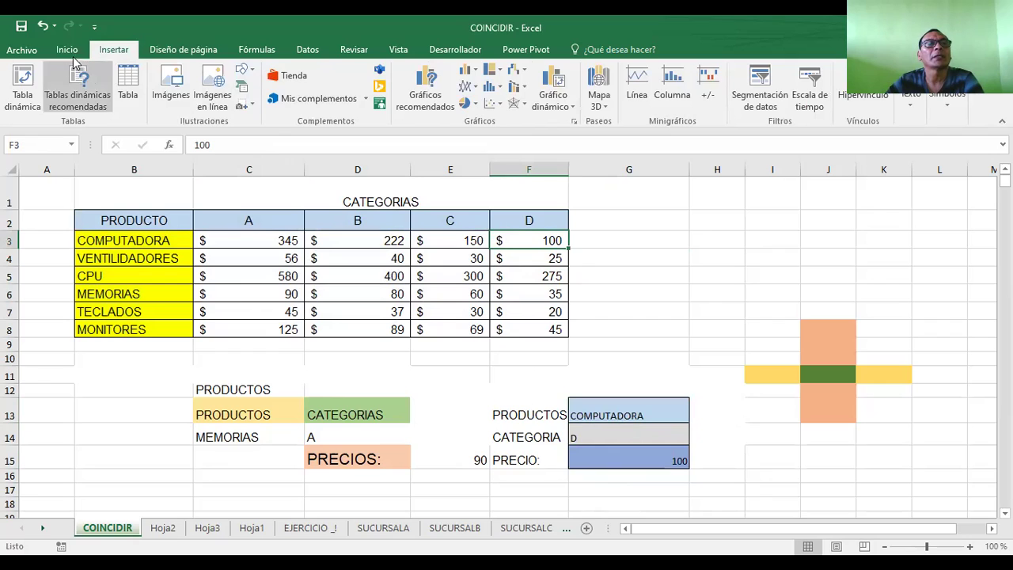
scroll(79, 68, "up", 1)
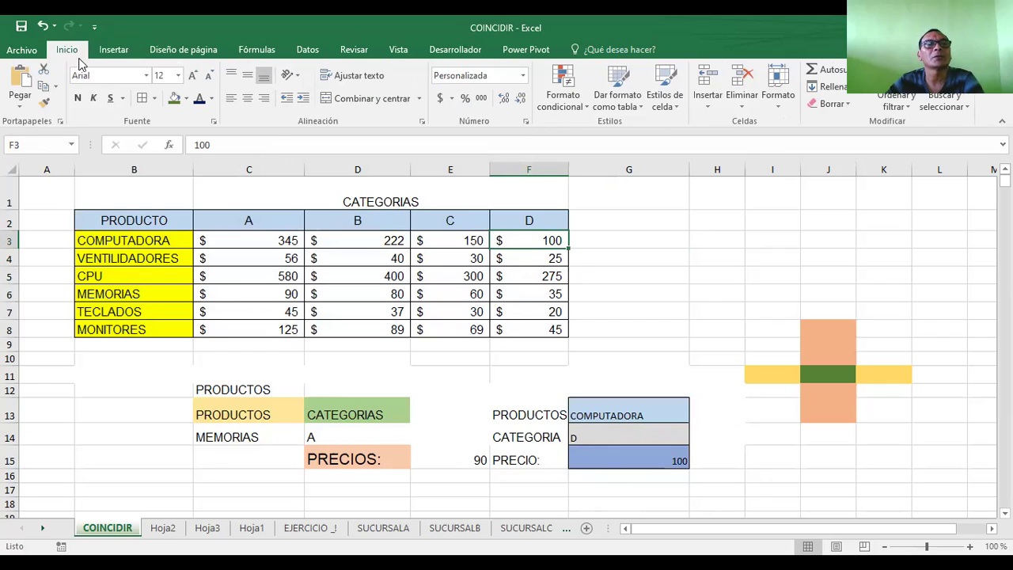
left_click(187, 100)
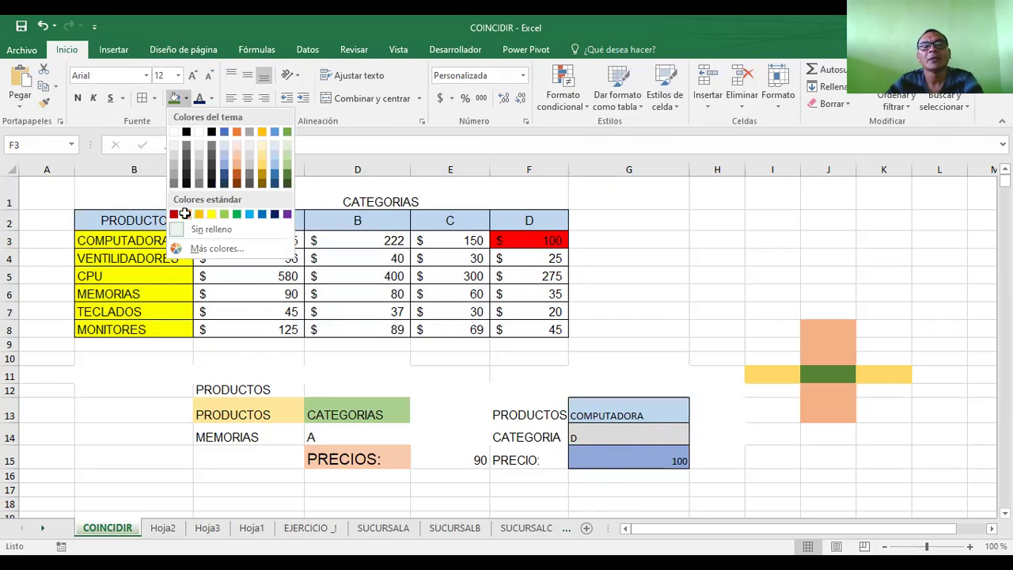
left_click(651, 204)
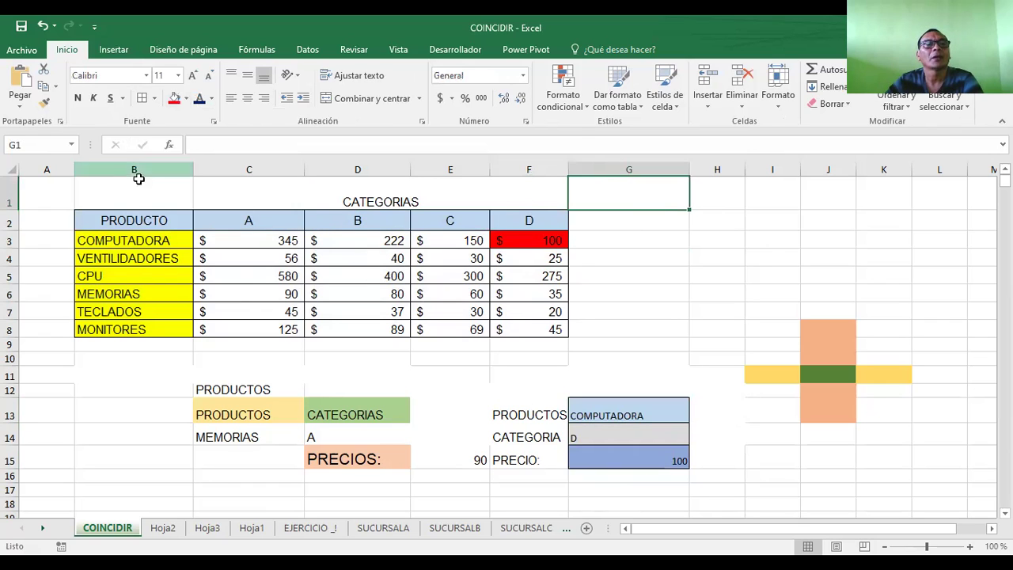
left_click_drag(100, 220, 520, 329)
left_click(654, 274)
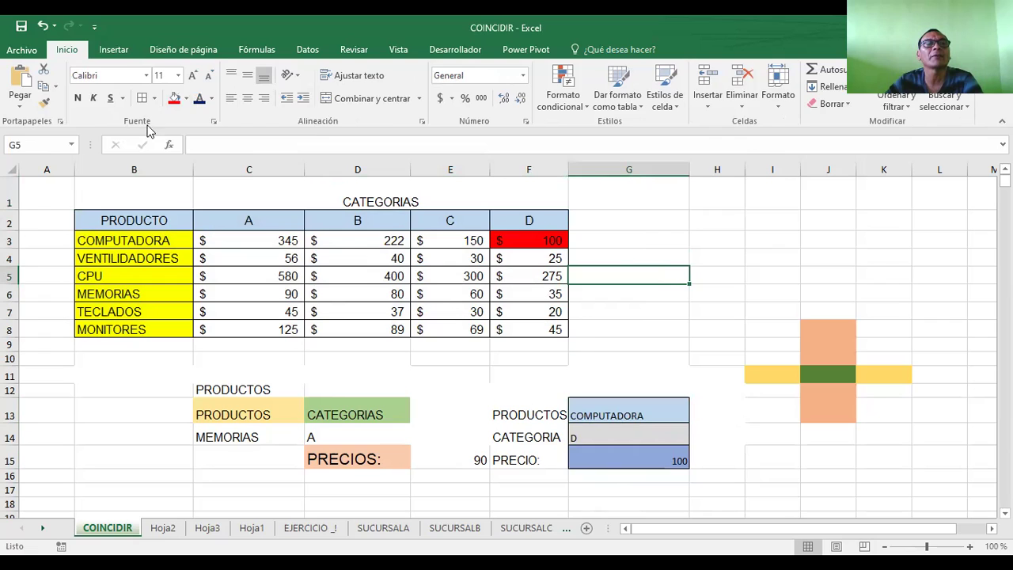
- Draw a horizontal arrow about 13.8 cm long from the COMPUTADORA cell B3 across row 3 to the red cell F3
left_click(116, 53)
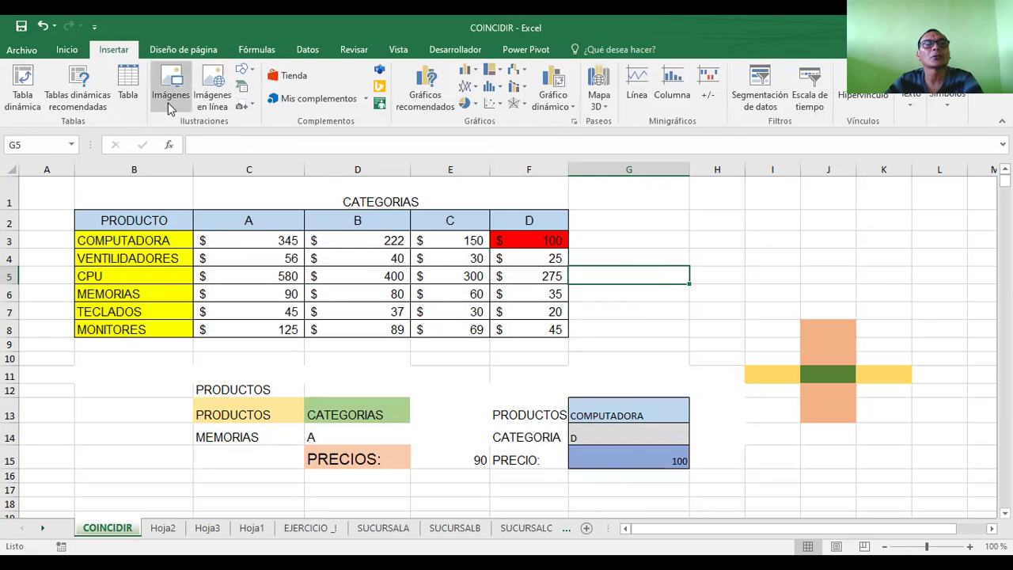
left_click(245, 71)
left_click(241, 238)
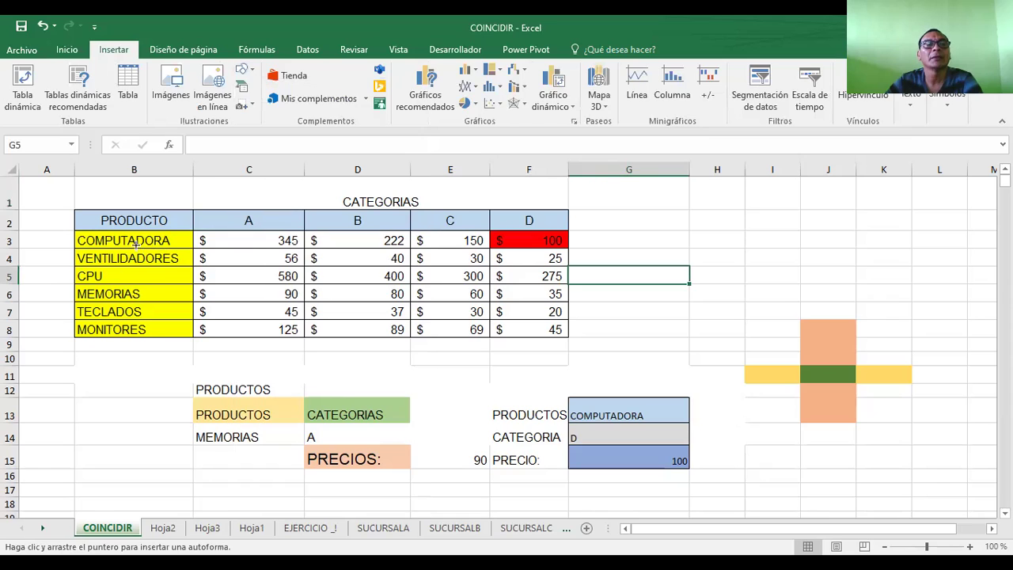
left_click_drag(203, 242, 519, 242)
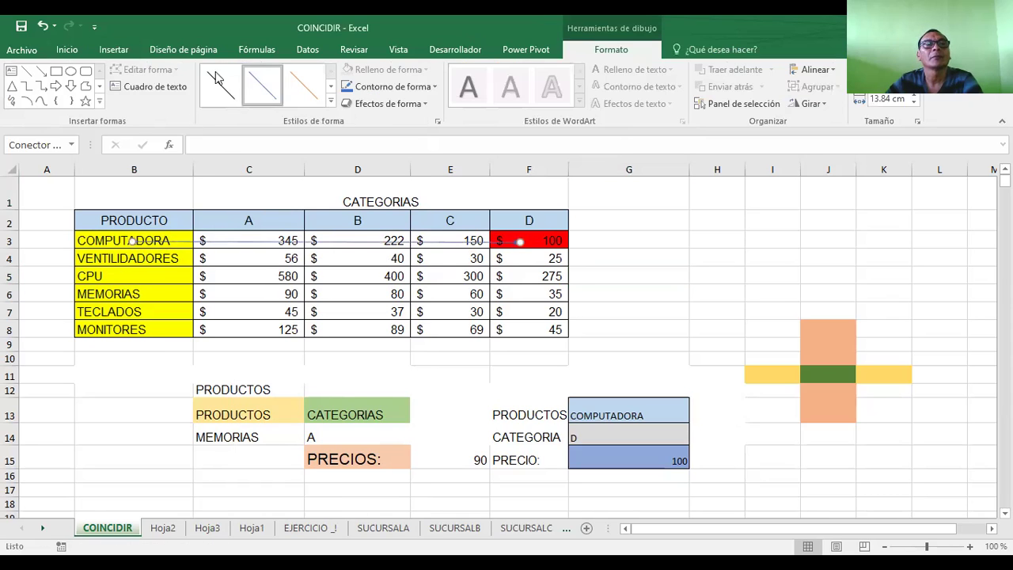
- Draw a short vertical arrow from the category D header in F2 down to the red price cell F3
left_click(112, 50)
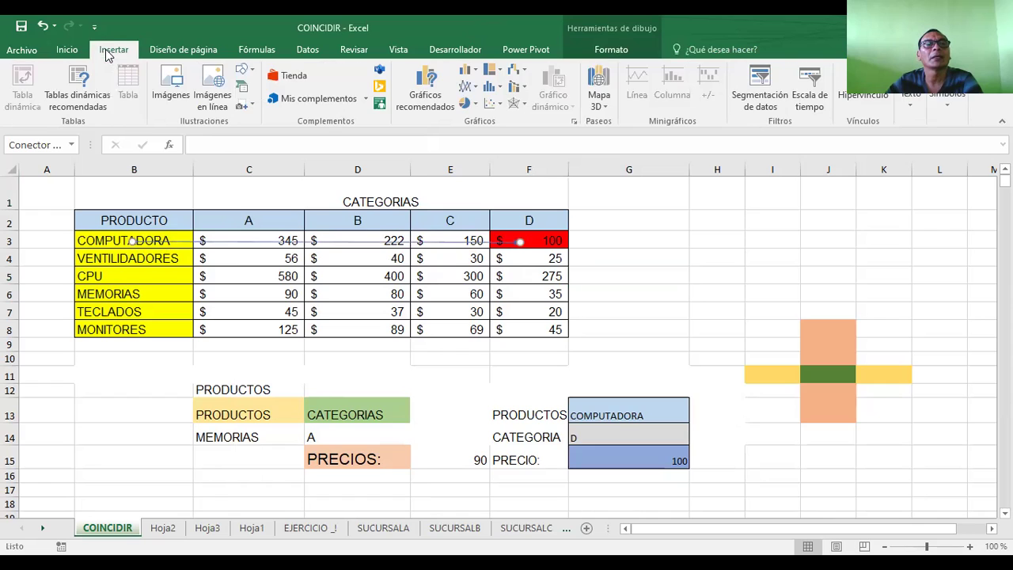
left_click(253, 70)
left_click(239, 102)
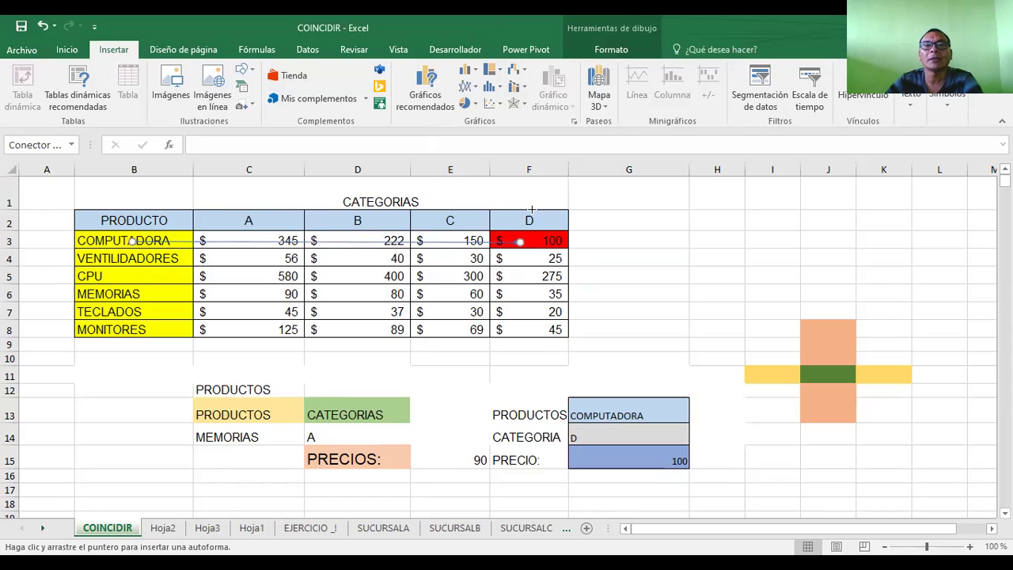
left_click_drag(529, 212, 531, 244)
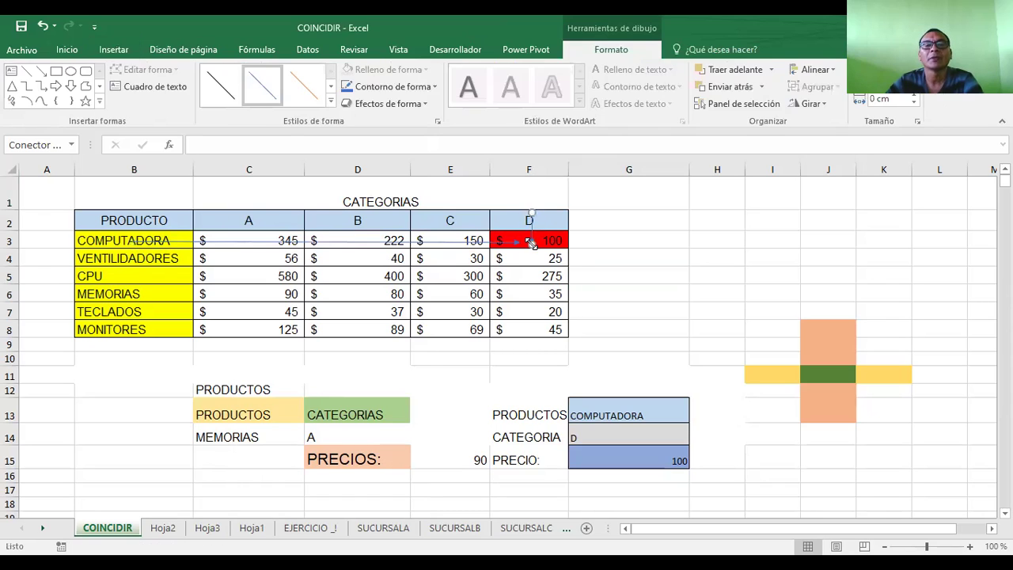
left_click(114, 50)
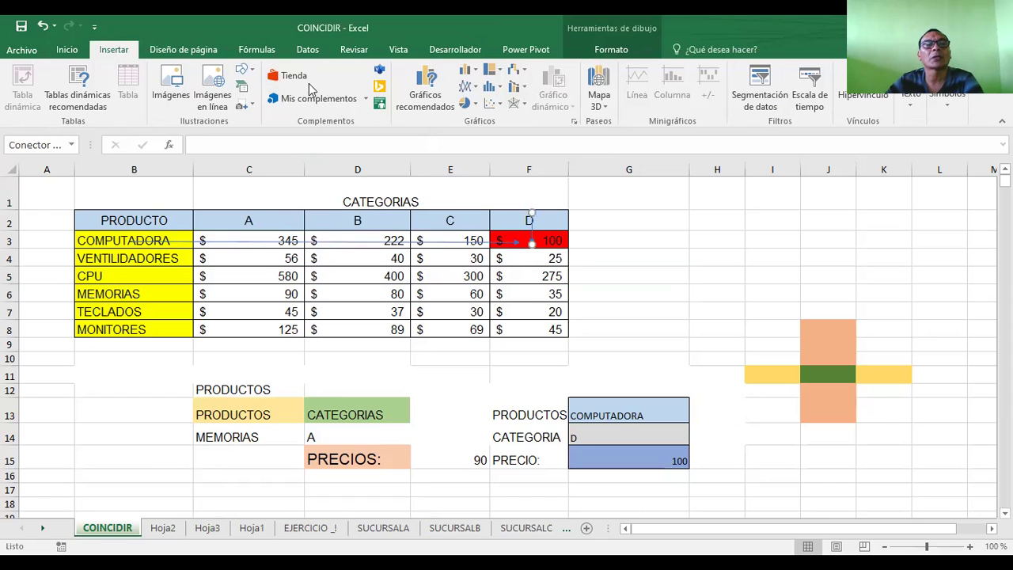
- Draw a short vertical arrow from the category C header in E2 down to the COMPUTADORA price in E3
left_click(253, 72)
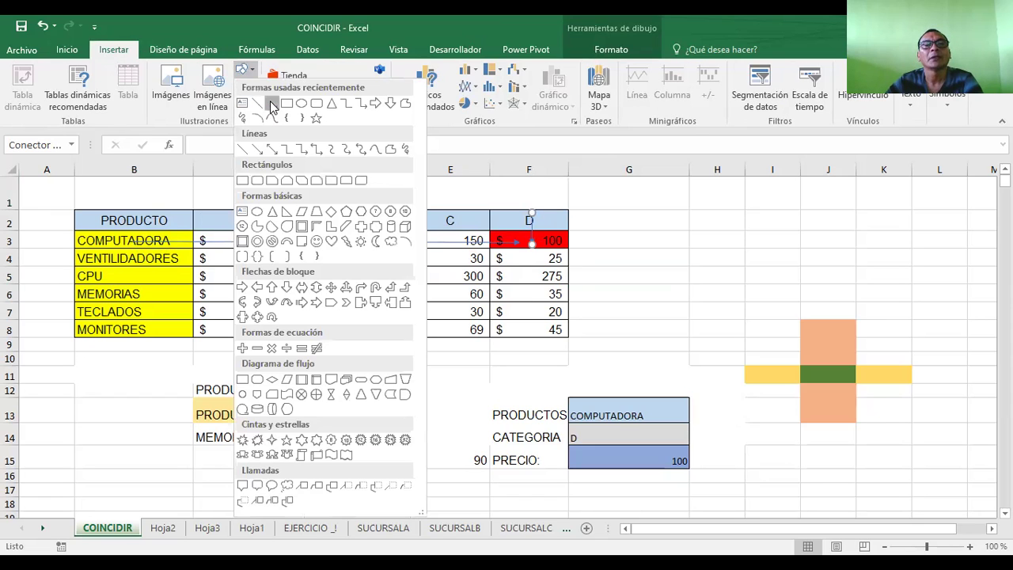
left_click(429, 236)
left_click_drag(450, 228, 451, 239)
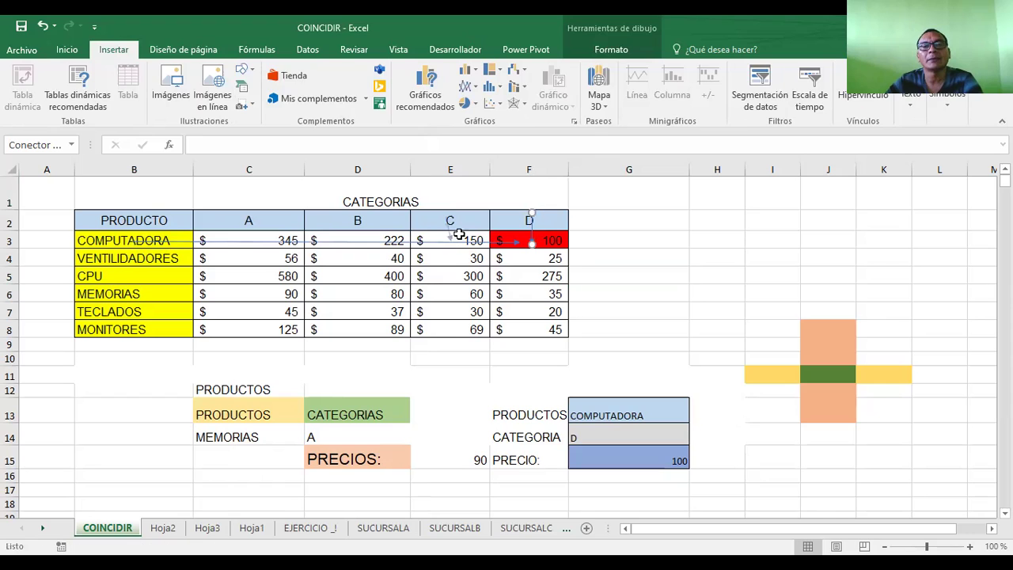
left_click(639, 227)
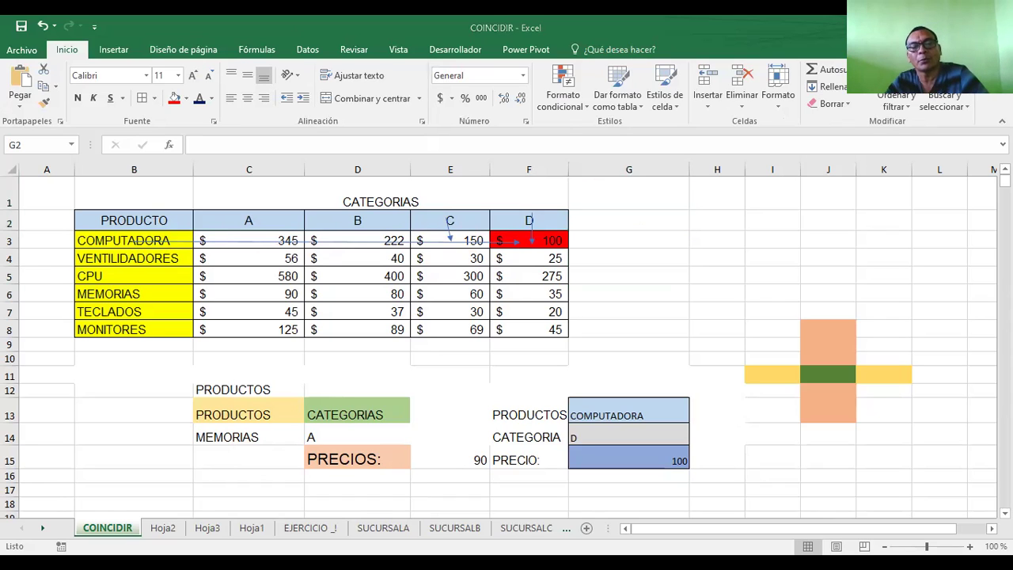
- Examine the INDICE and COINCIDIR formula behind the price in G15
left_click(626, 458)
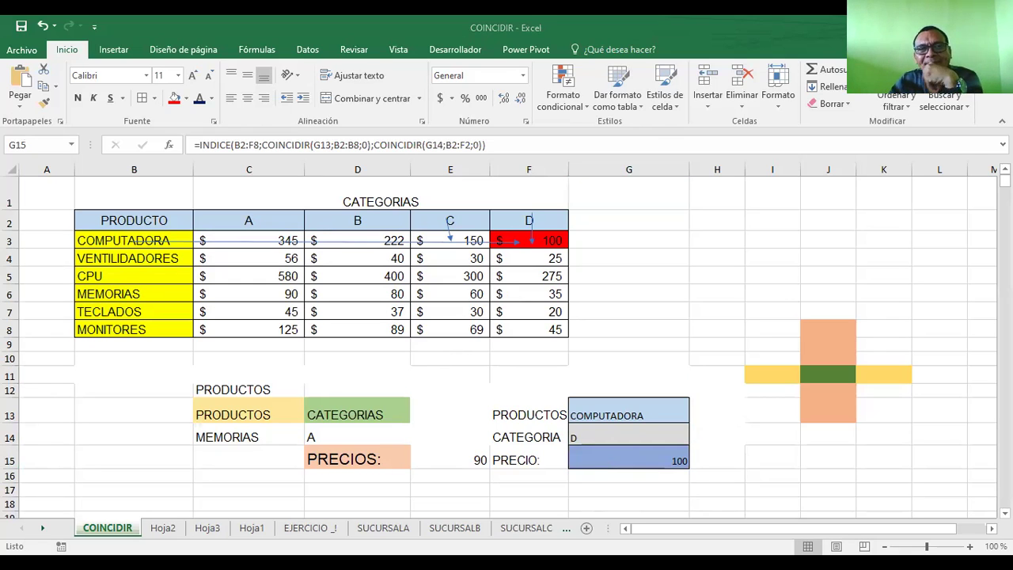
key("alt+Tab")
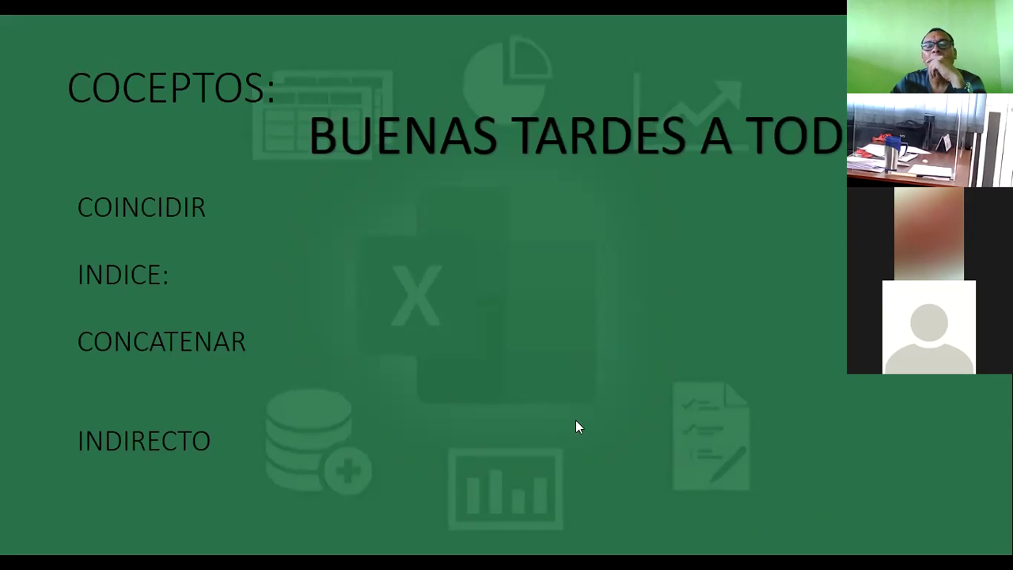
key("alt+Tab")
- Add borders to all cells in G2:I8 and fill its first column, G2:G8, with red
left_click_drag(655, 225, 788, 337)
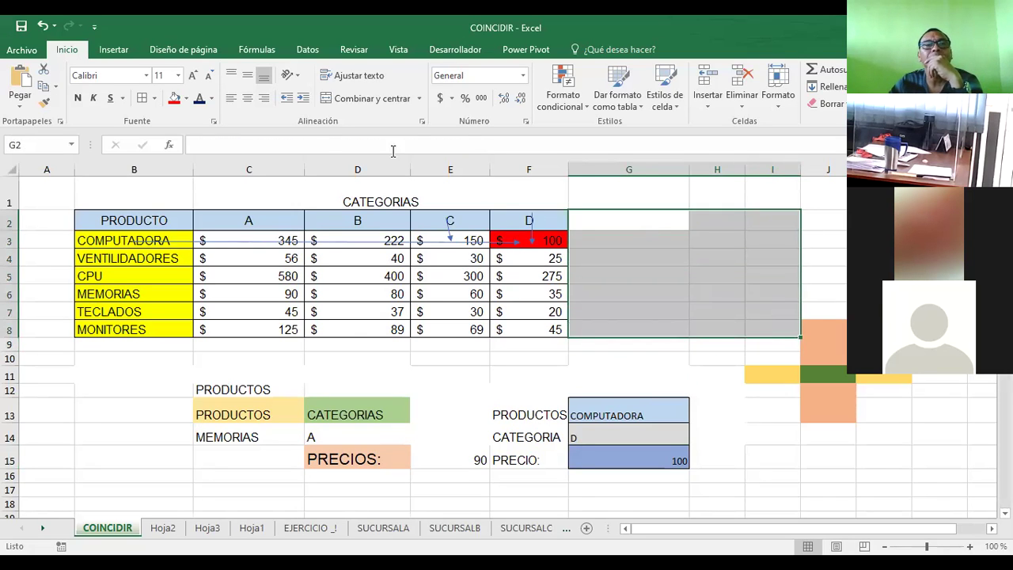
left_click_drag(620, 225, 628, 325)
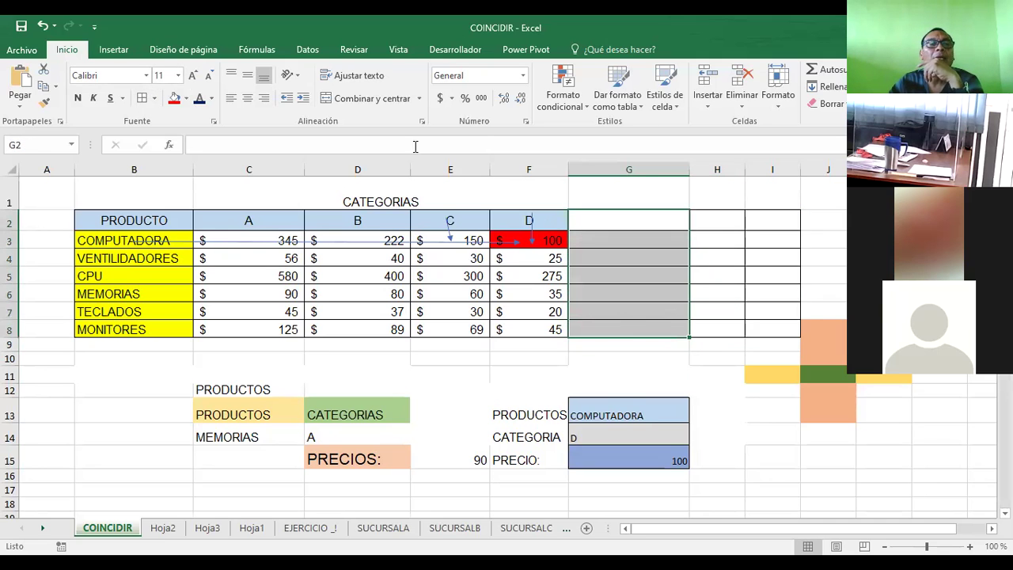
left_click(173, 98)
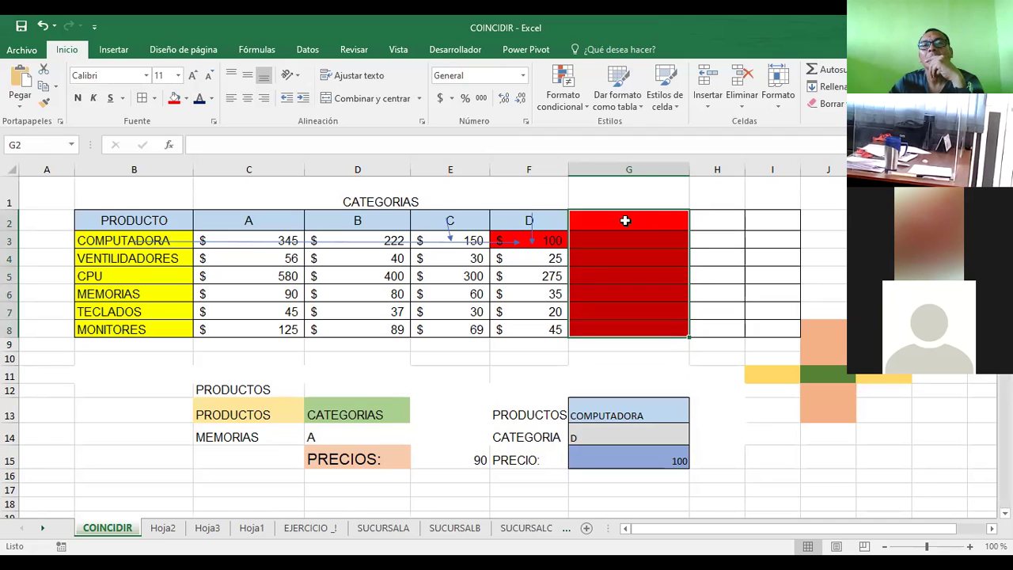
- Fill the first row of the bordered grid, G2:I2, with orange
left_click_drag(625, 221, 748, 220)
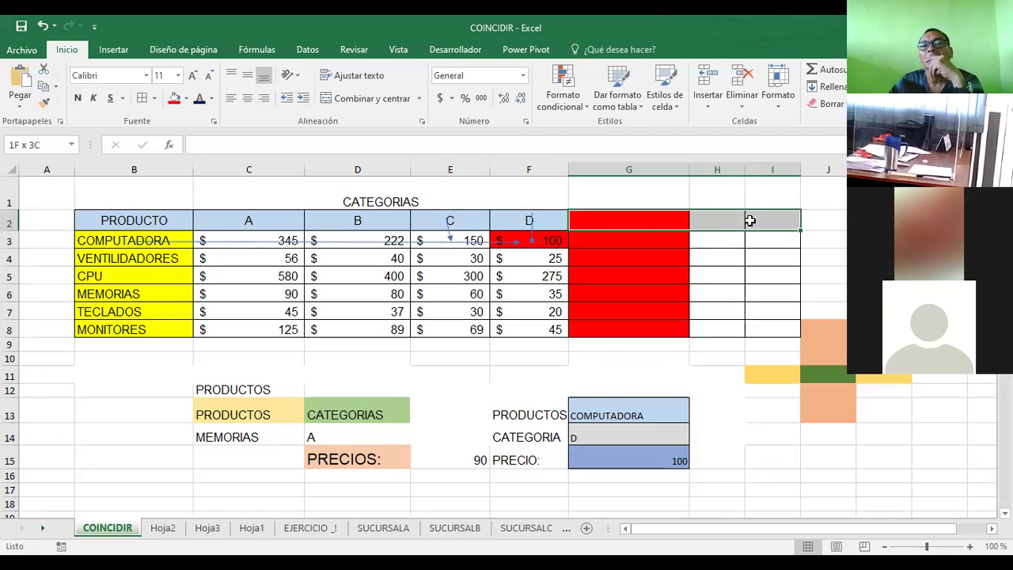
left_click(186, 99)
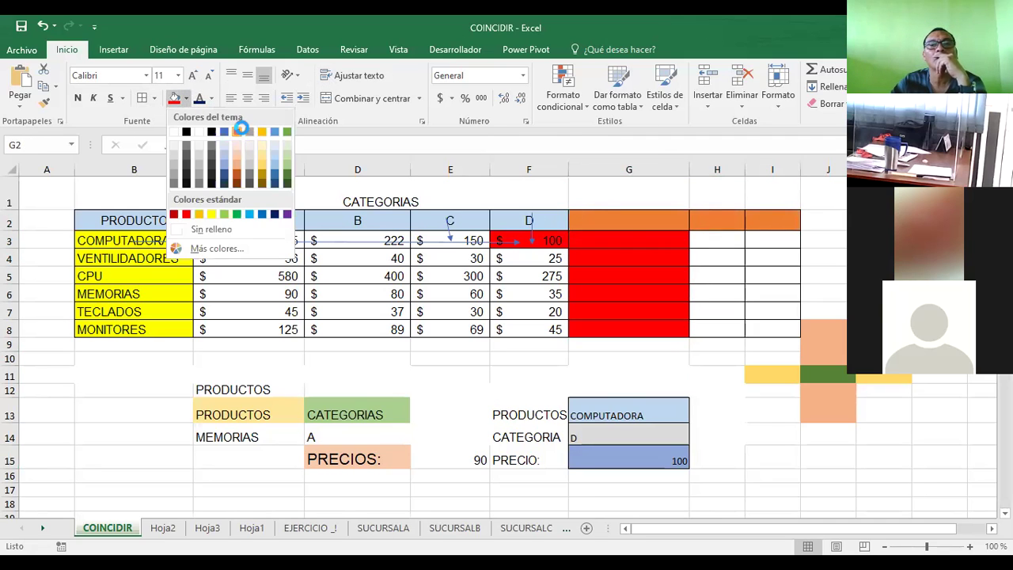
left_click(238, 132)
left_click(748, 261)
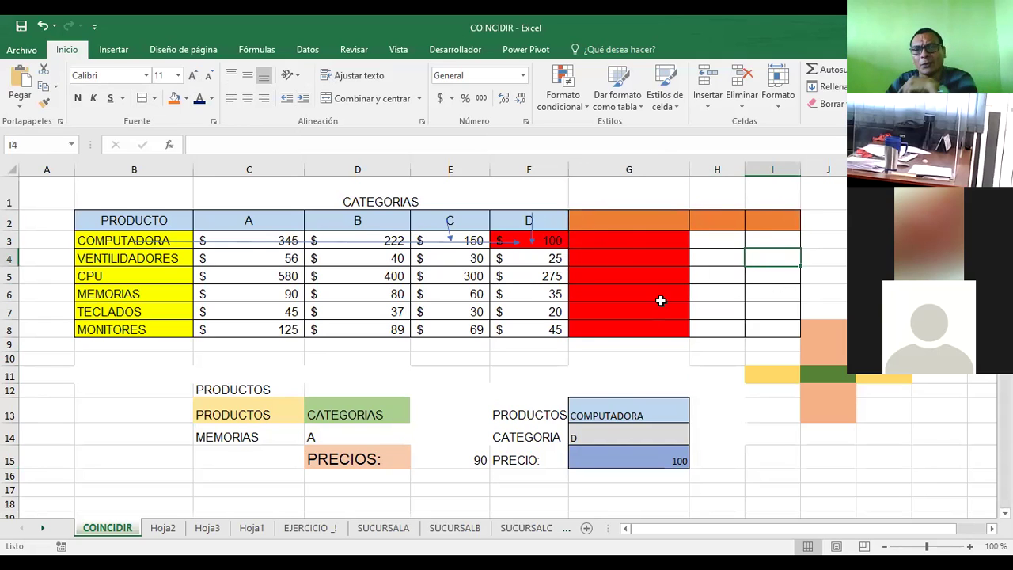
- Fill cell G1 above the bordered grid with light gold, and replace that fill with light green
left_click_drag(657, 224, 765, 326)
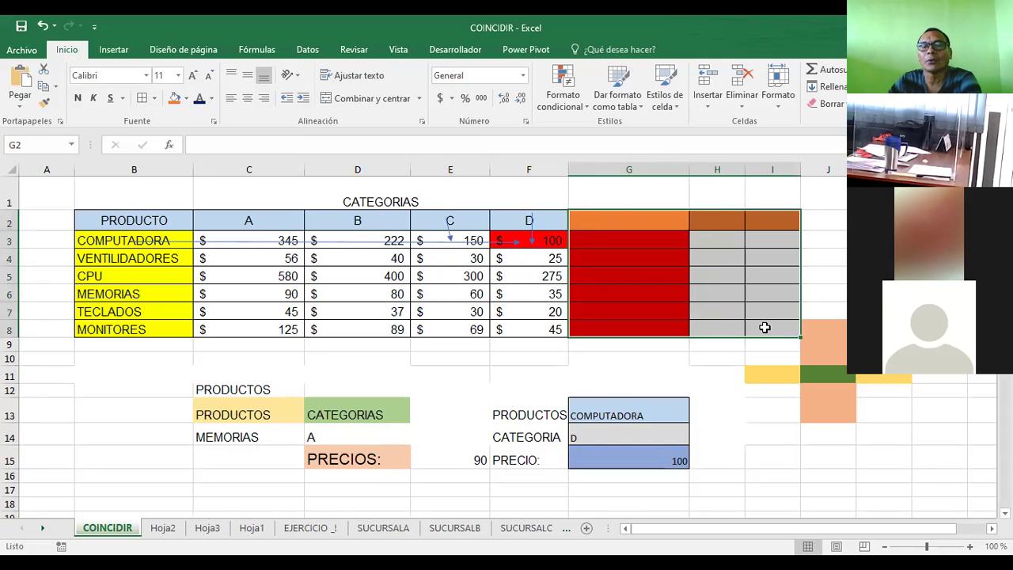
left_click(646, 187)
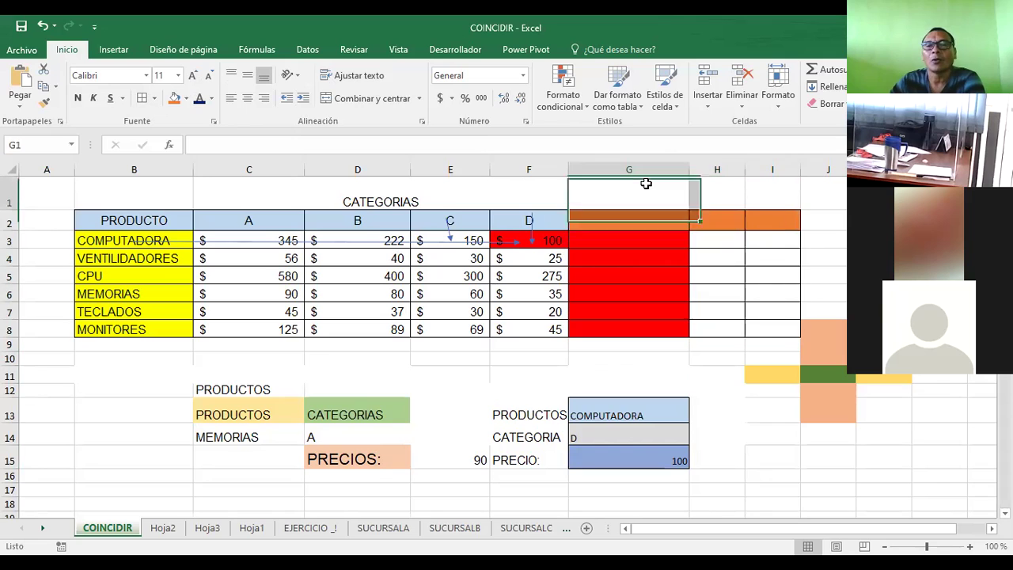
left_click(186, 98)
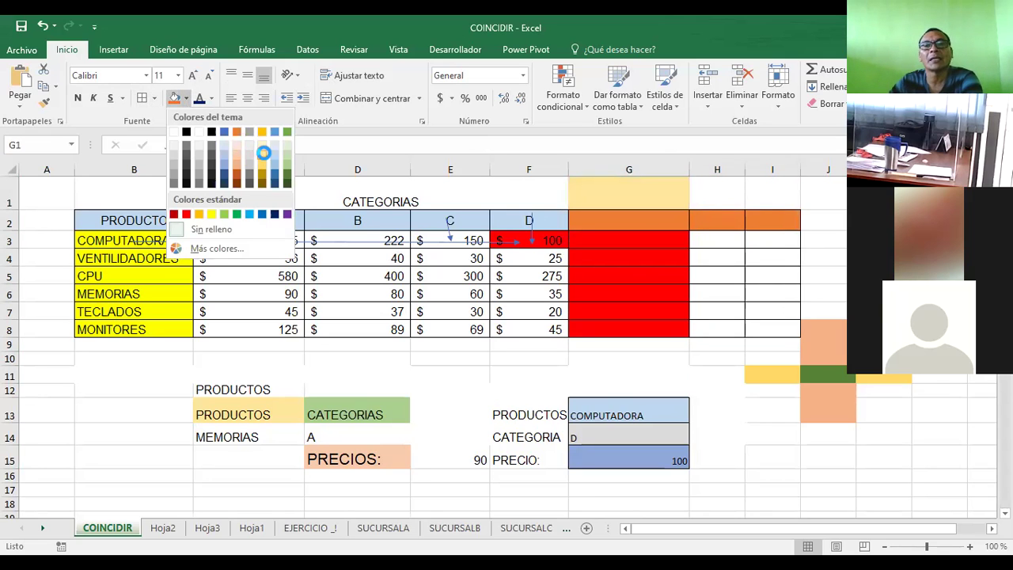
left_click(264, 153)
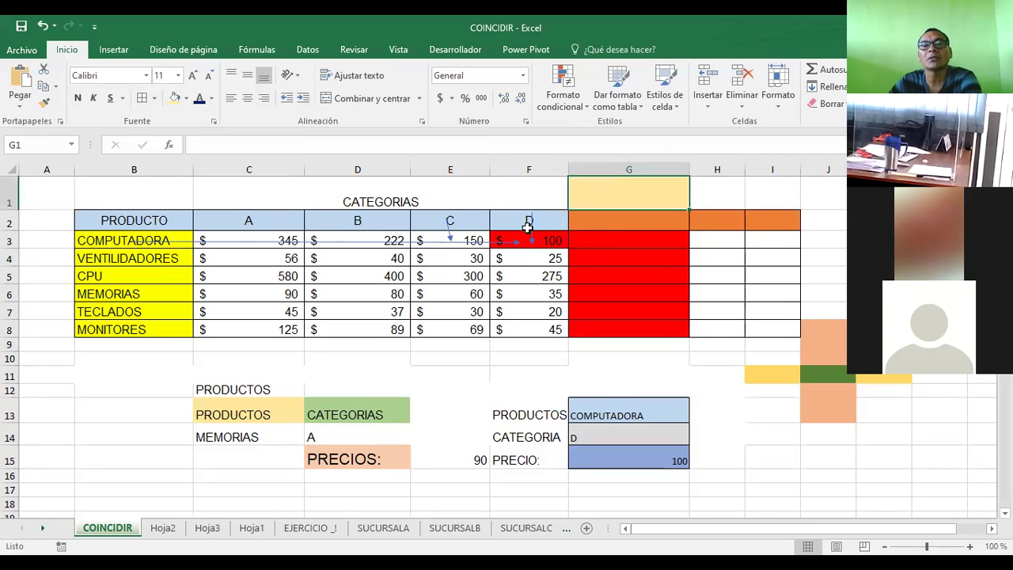
left_click(186, 98)
left_click(290, 168)
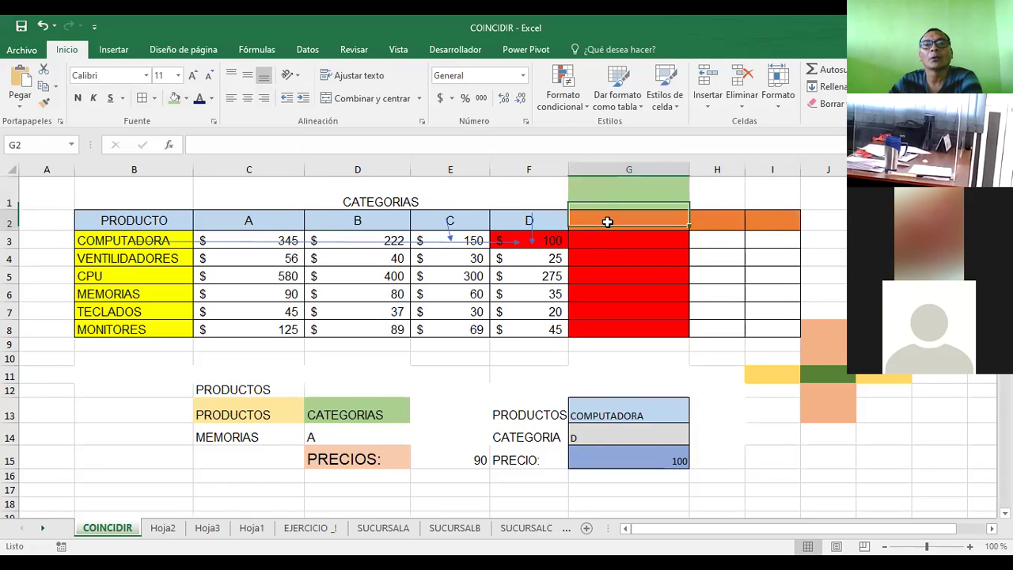
- Fill the grid's outer columns, G2:G8 and I2:I8, with light green
left_click_drag(606, 220, 610, 328)
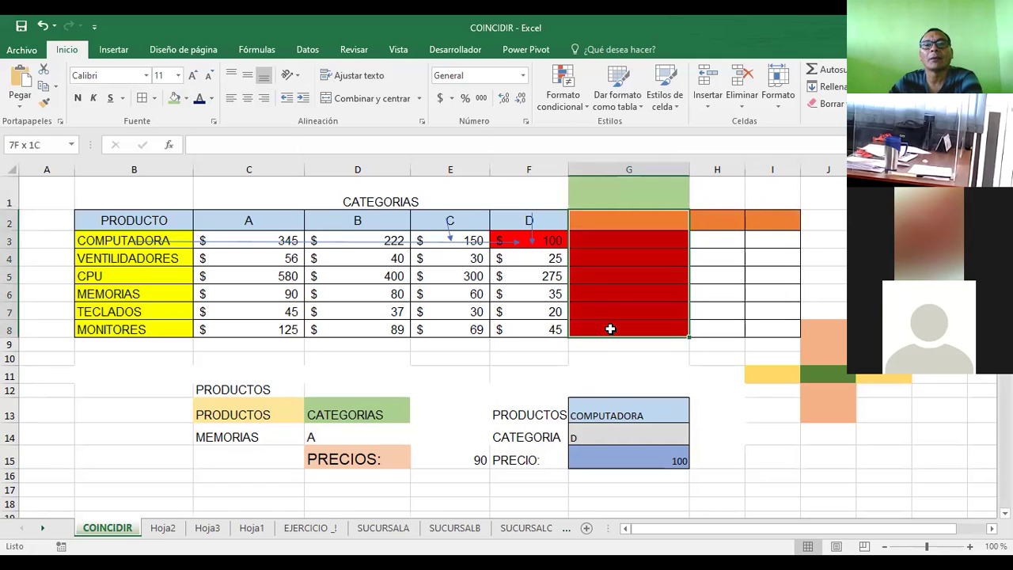
left_click(174, 98)
left_click_drag(769, 220, 775, 328)
left_click(176, 100)
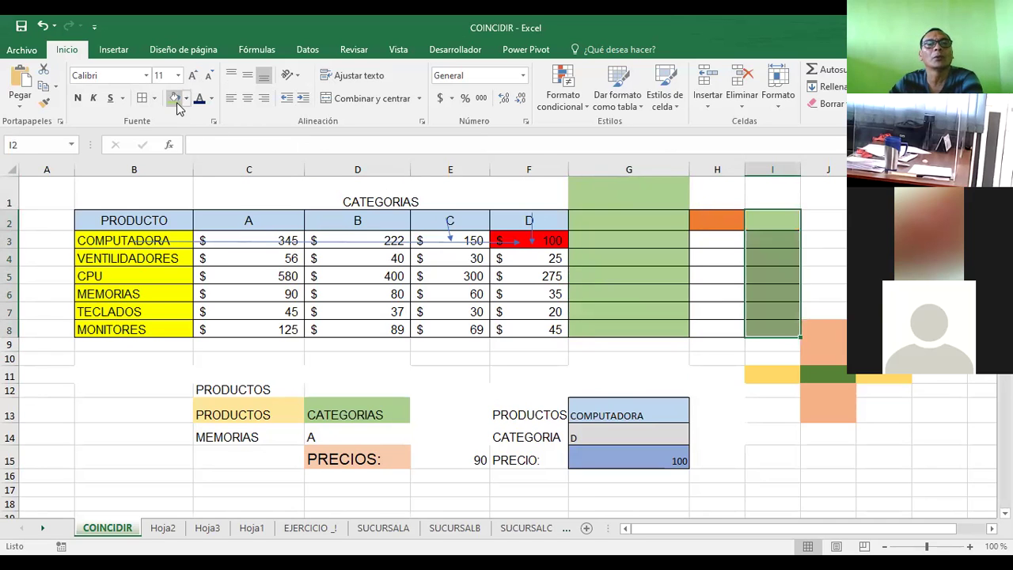
- Fill the grid's row G5:I5 with light gold
left_click_drag(574, 275, 752, 277)
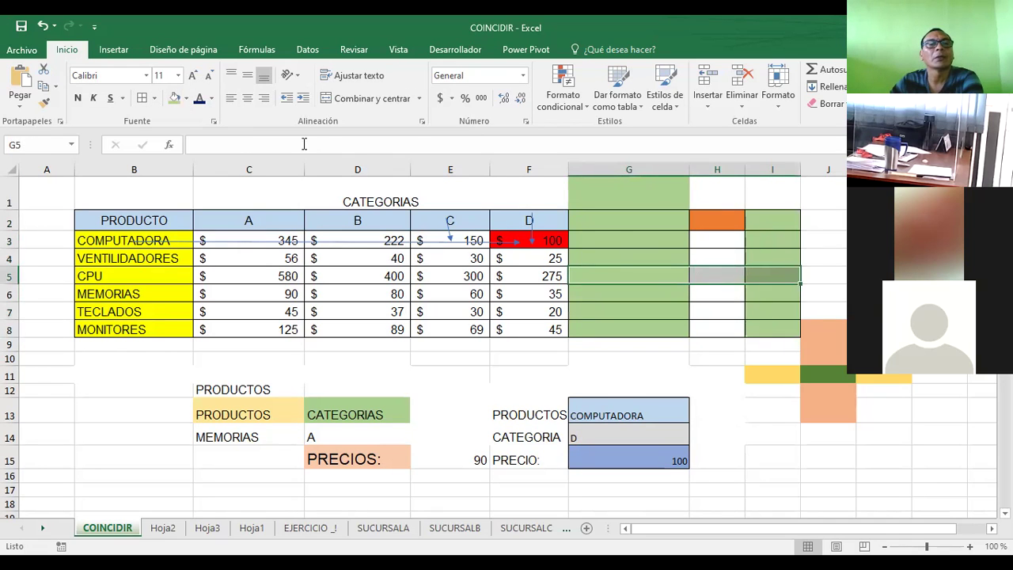
left_click(191, 100)
left_click(263, 159)
left_click(712, 374)
- Trace the grid G2:I8, following column H from H2 and row 5 from G5 to their crossing at H5
left_click_drag(602, 226, 764, 339)
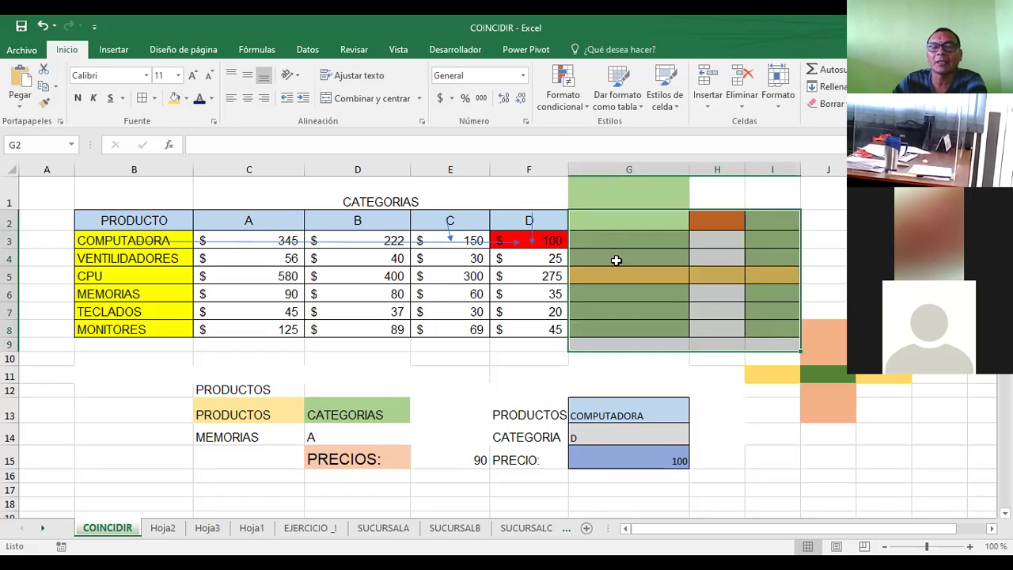
left_click_drag(606, 219, 761, 333)
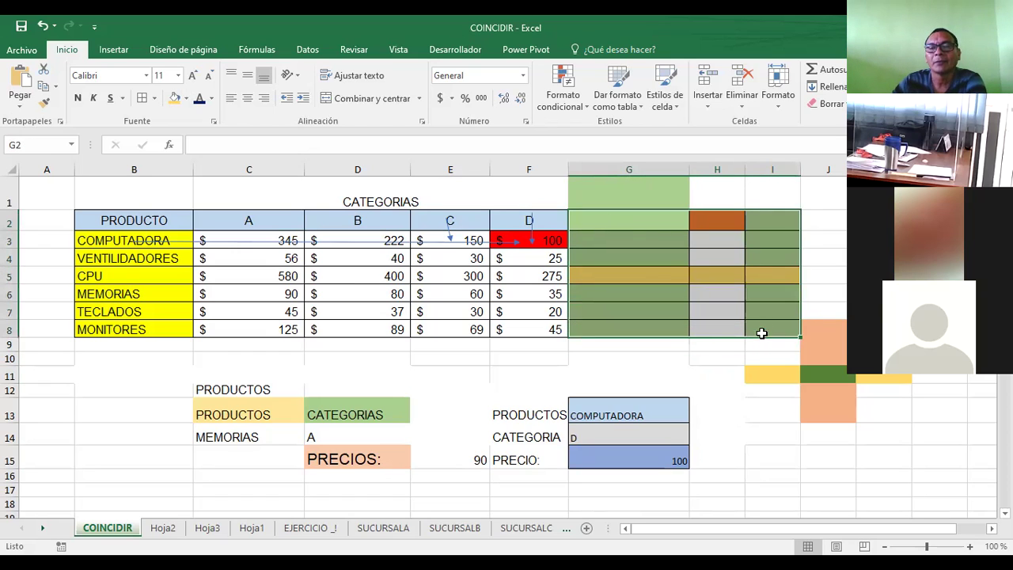
left_click(633, 266)
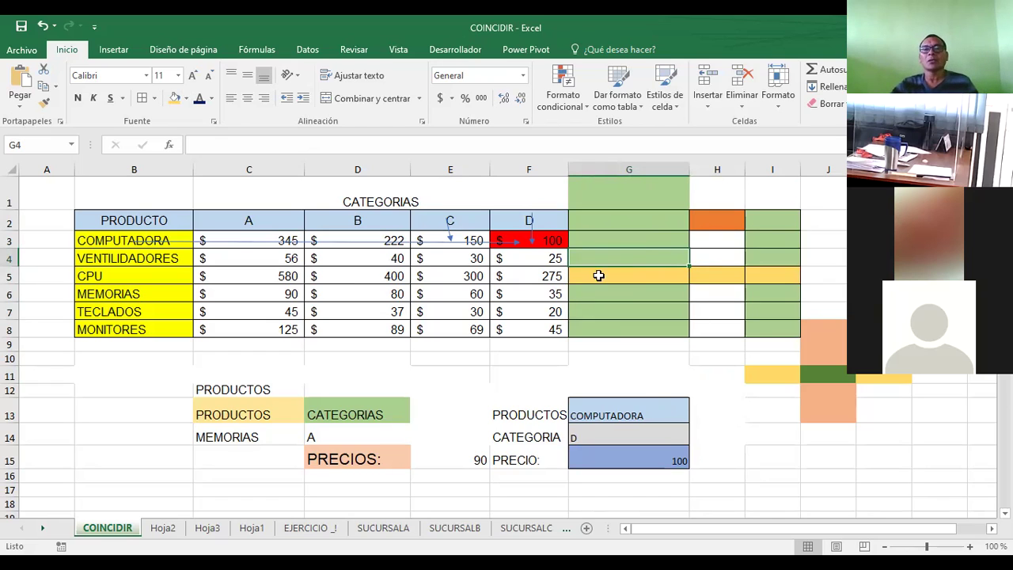
left_click(711, 221)
left_click_drag(725, 214, 724, 271)
left_click(725, 274)
left_click_drag(594, 276, 719, 278)
left_click(722, 277)
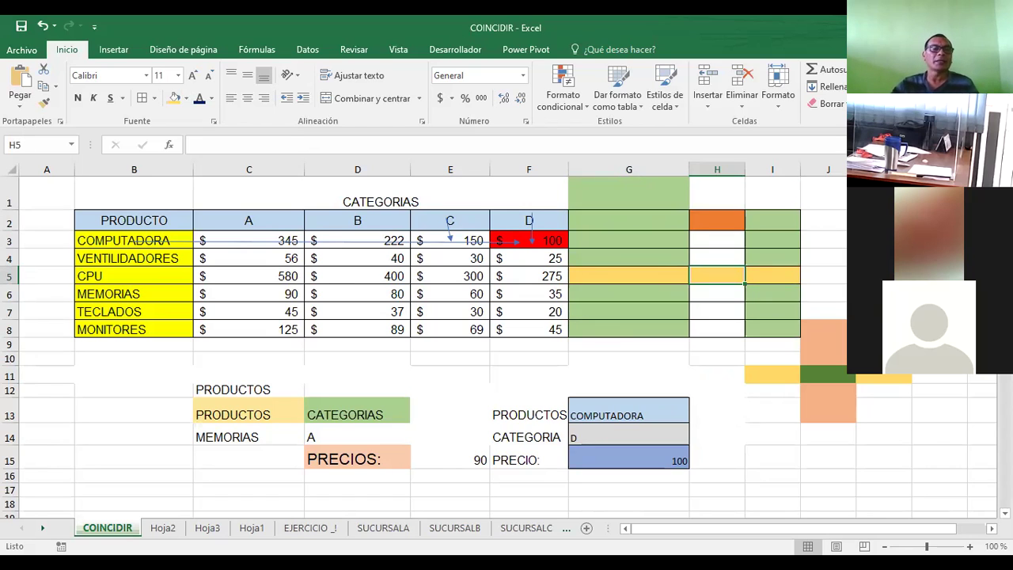
- Switch to the slide show, compare the combined INDICE, INDIRECTO and CONCATENAR formula slide with the company data table slide, and end the show
key("alt+Tab")
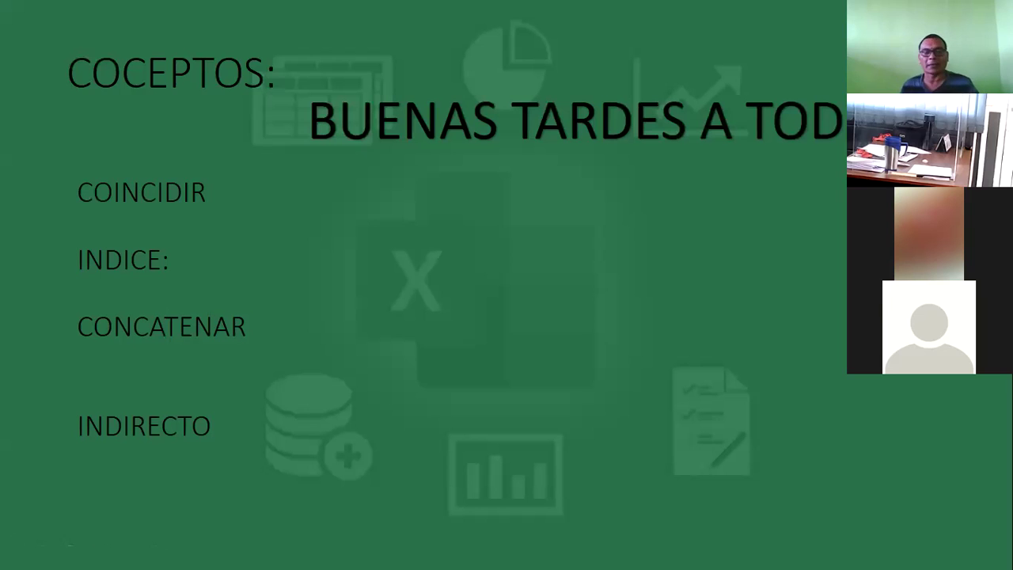
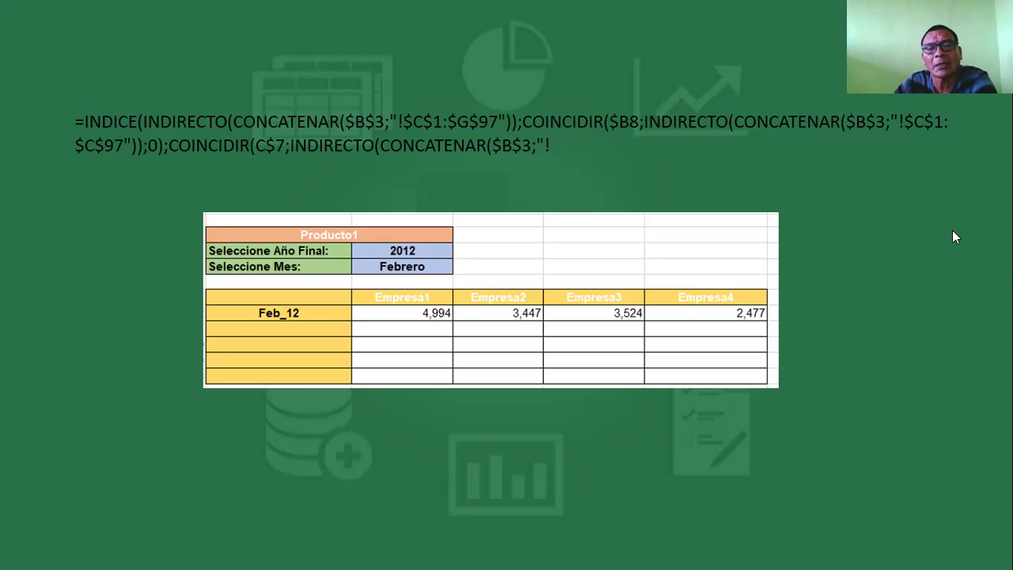
left_click(636, 219)
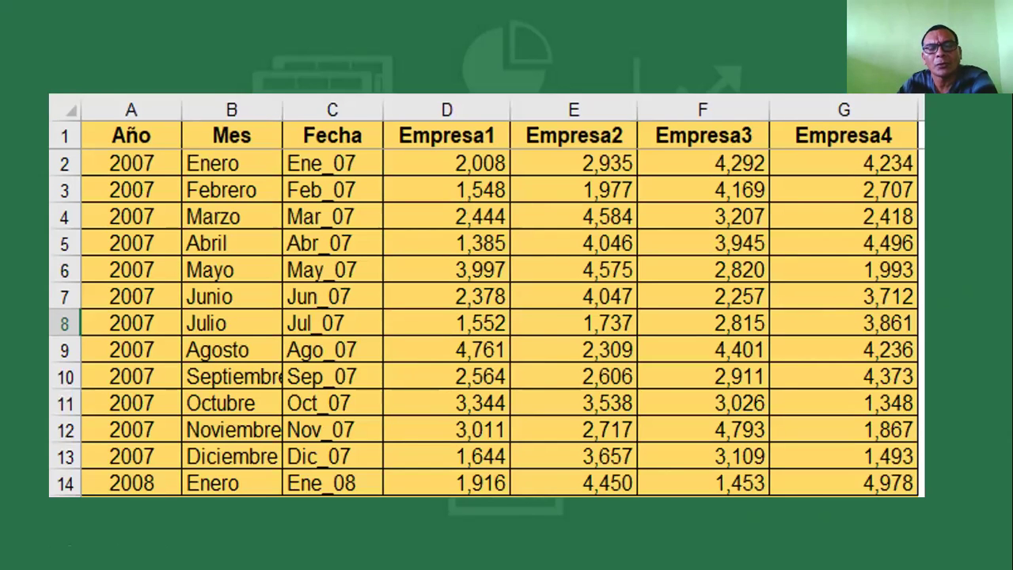
key("Left")
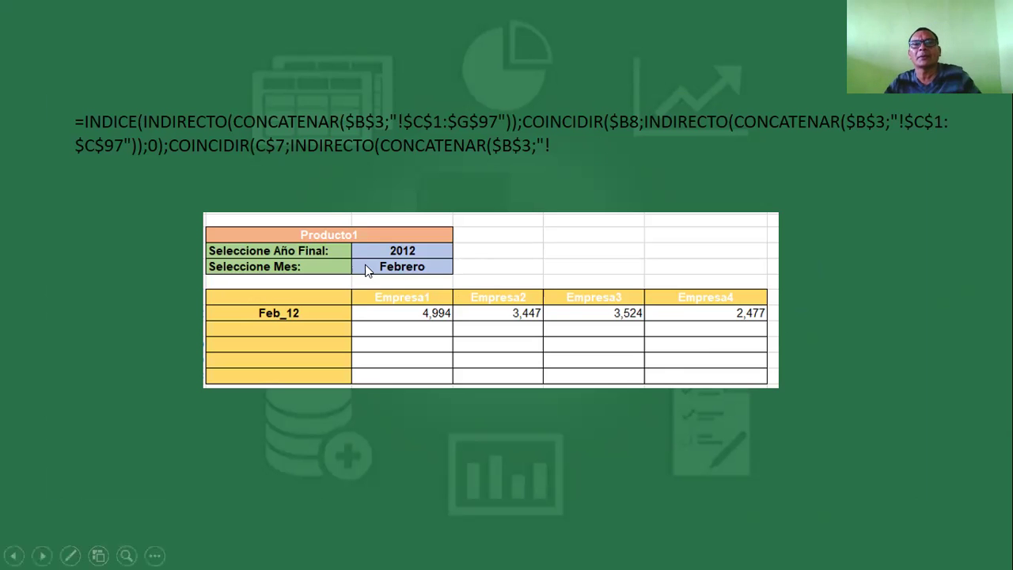
left_click(380, 298)
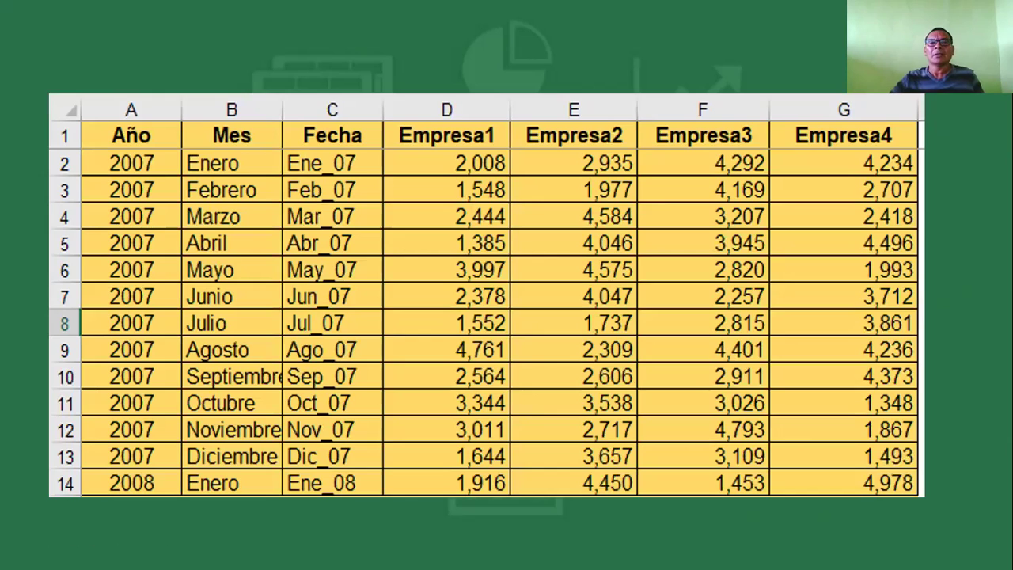
key("Right")
key("Right")
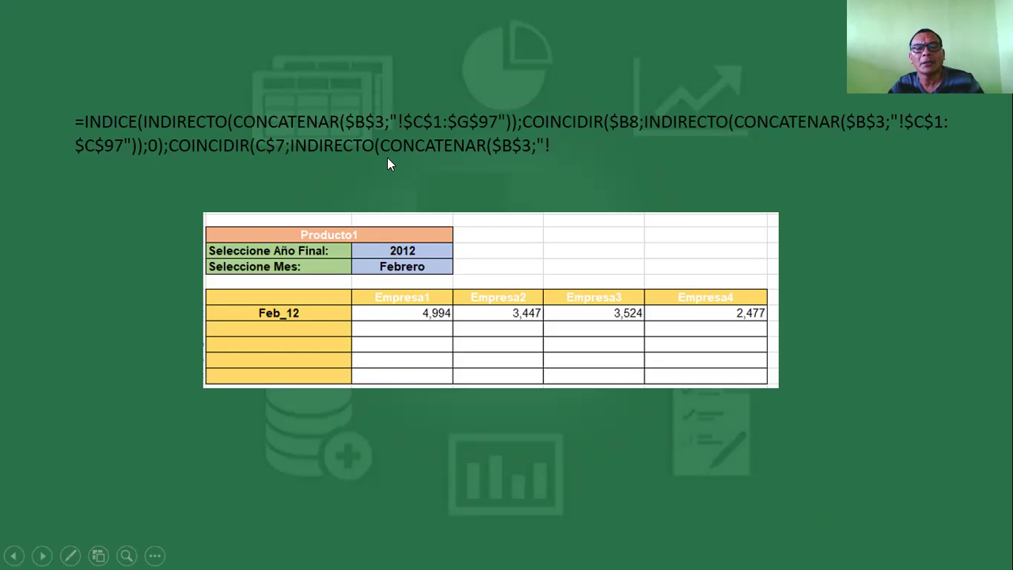
left_click(485, 274)
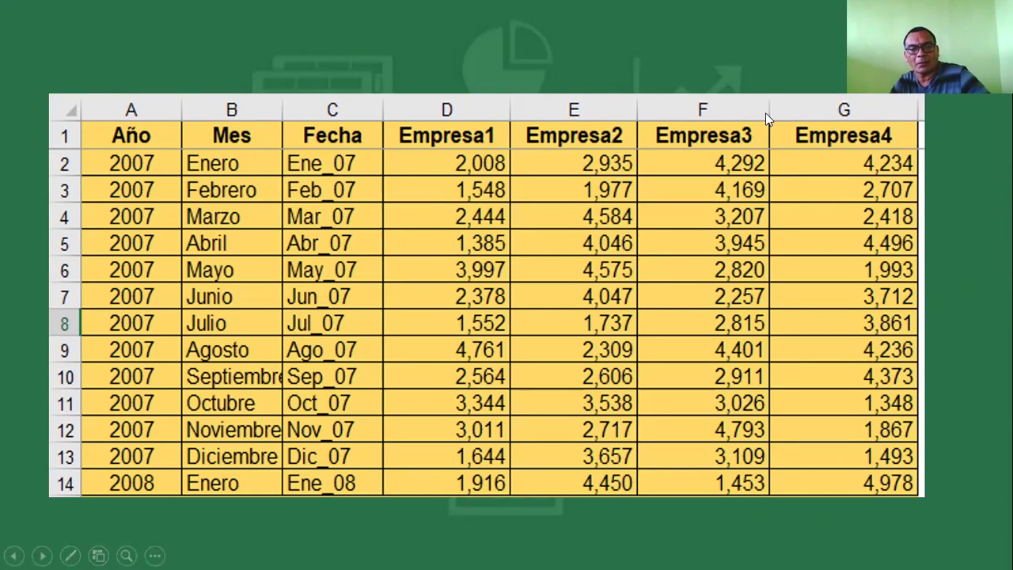
left_click(487, 208)
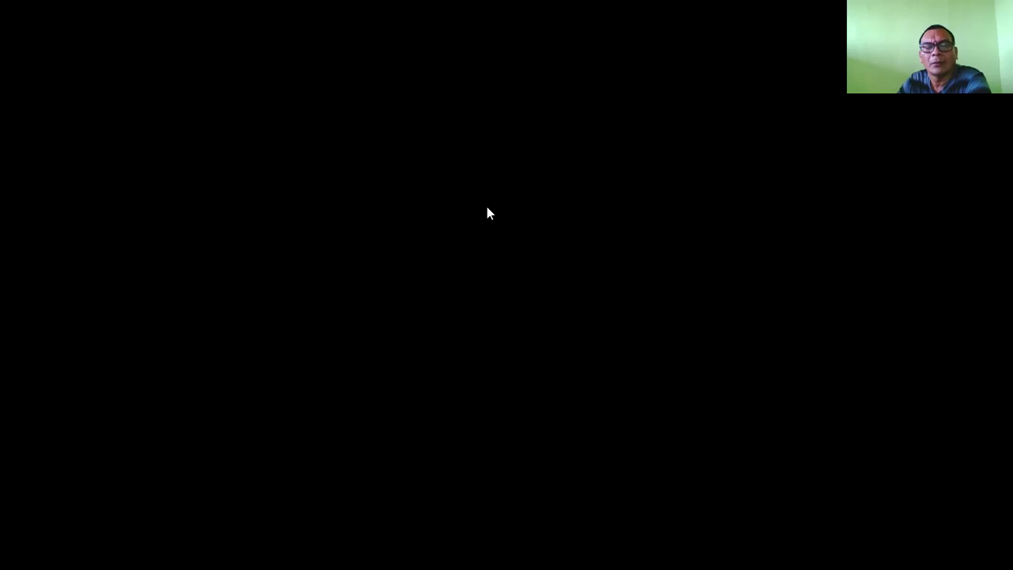
left_click(488, 212)
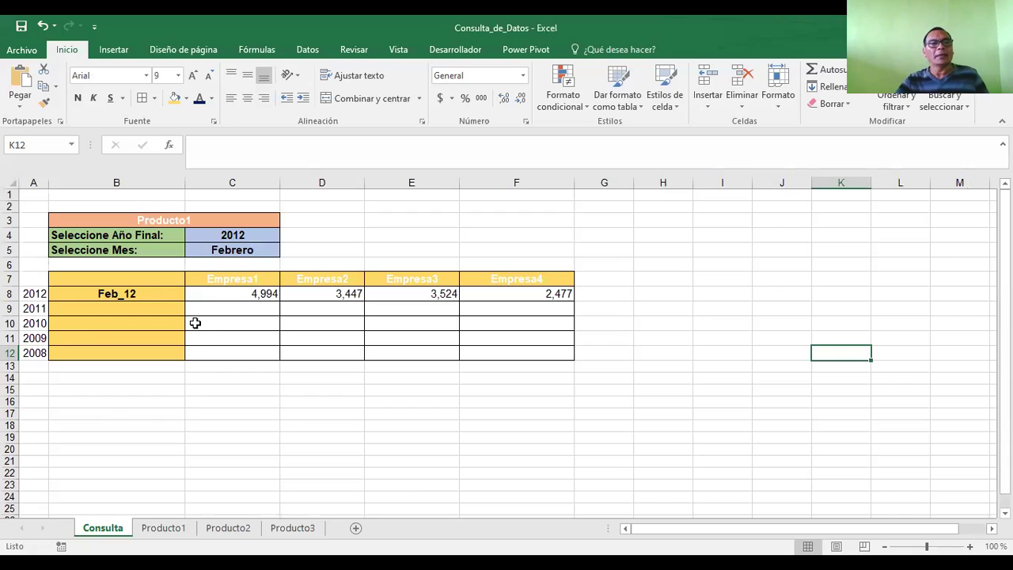
- Examine the date-key formula in B8 and the dropdown options for the final year in C4 and the month in C5
left_click(147, 296)
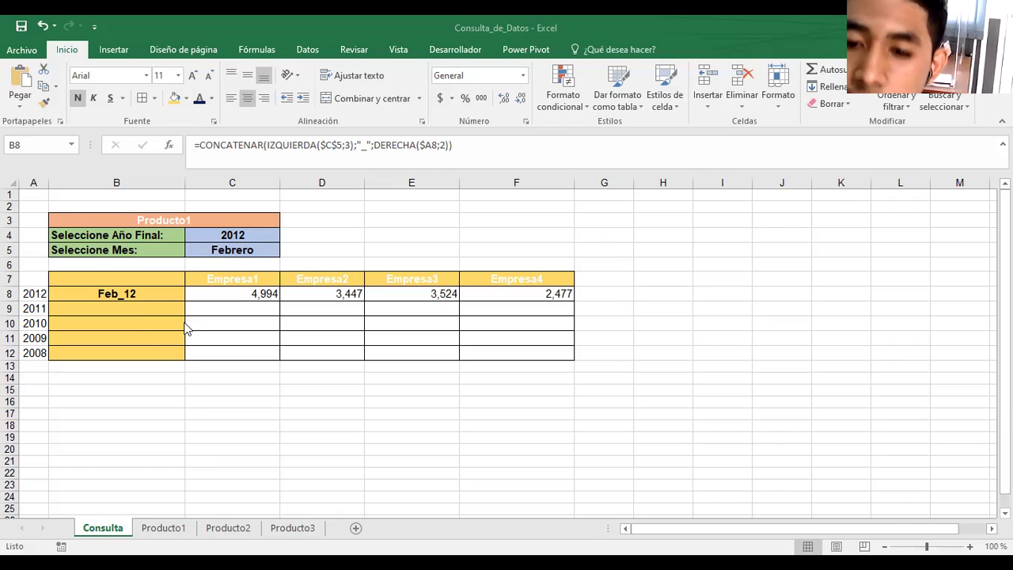
left_click(228, 236)
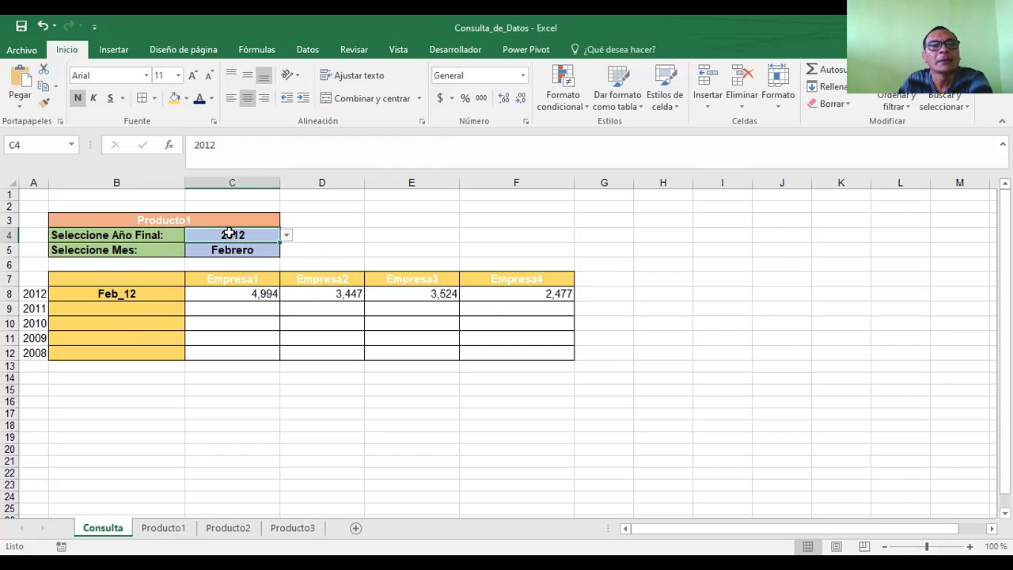
left_click(285, 237)
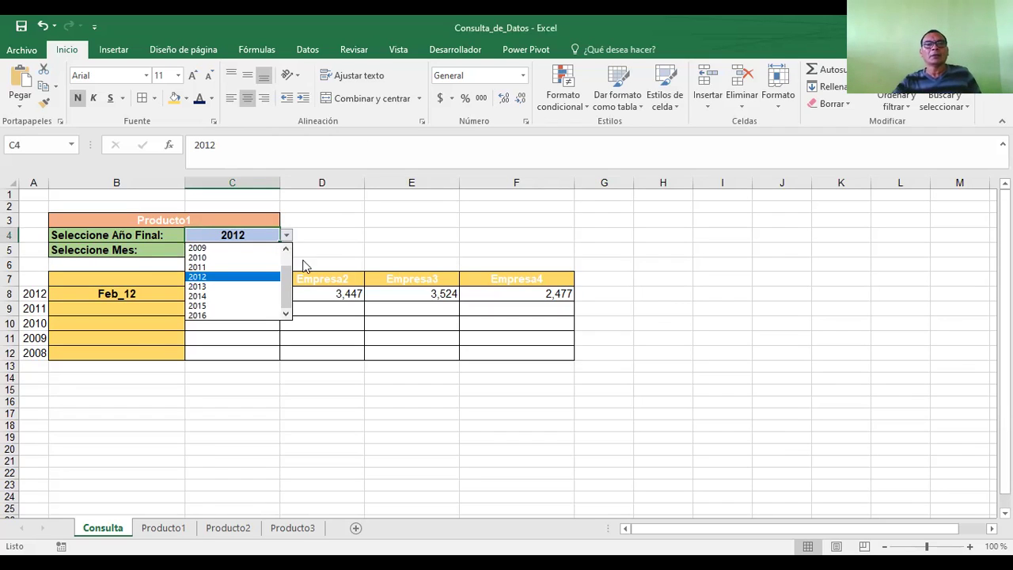
key("Escape")
left_click(231, 250)
left_click(286, 252)
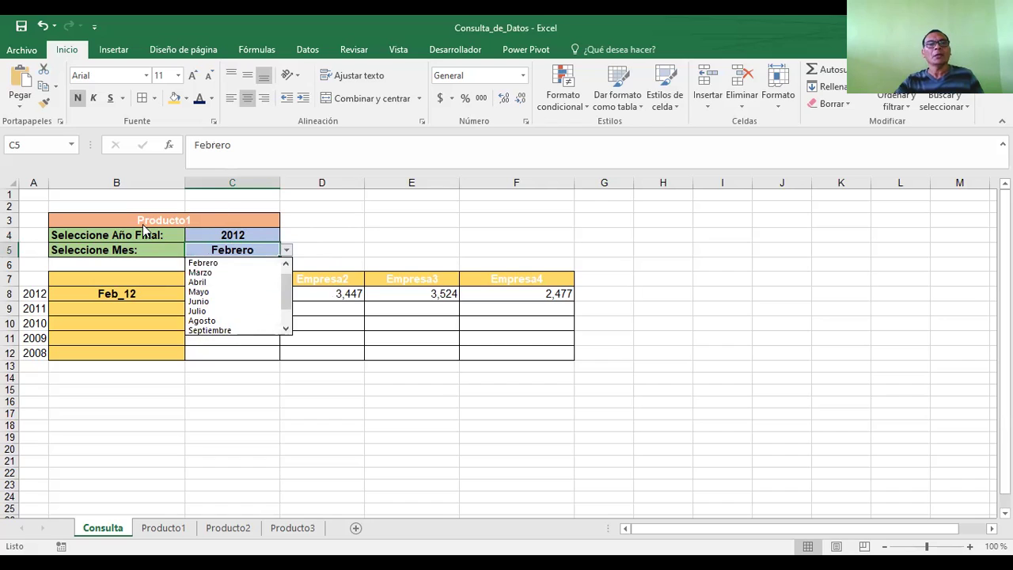
left_click(420, 232)
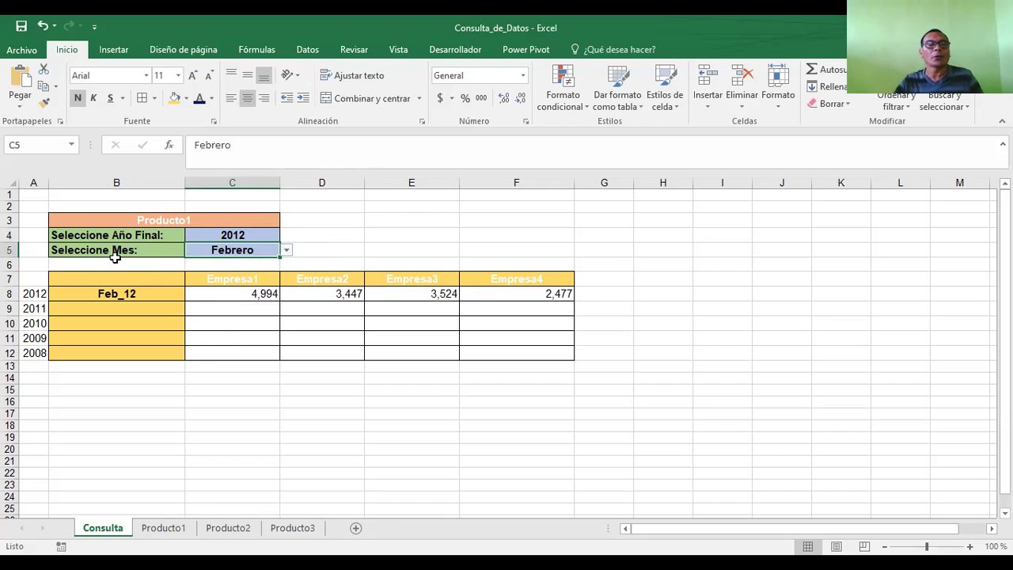
left_click(116, 292)
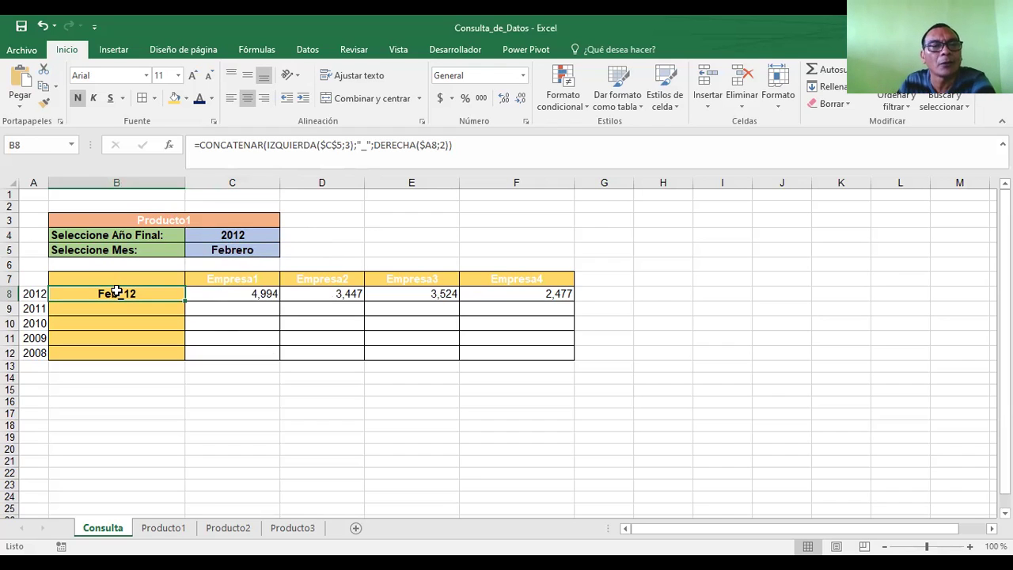
- Delete the Empresa4 column from the Producto1 sheet and check its effect on the Consulta sheet
left_click(170, 529)
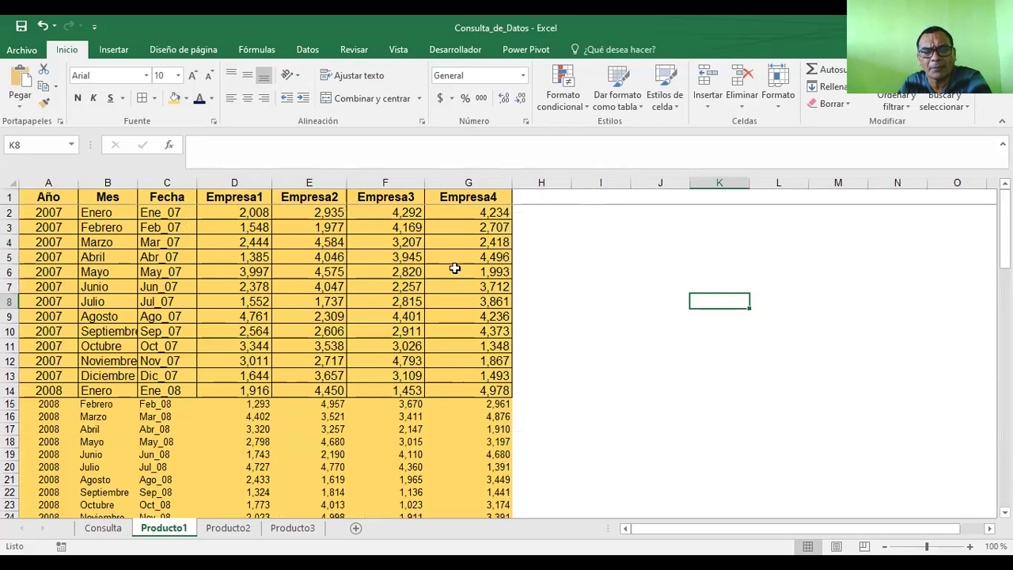
right_click(472, 182)
left_click(513, 308)
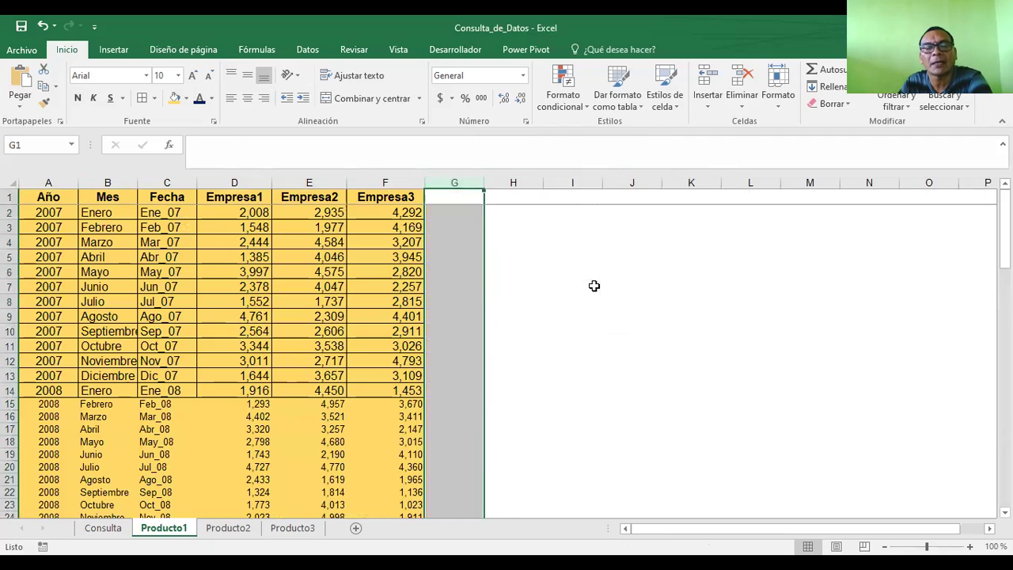
left_click(593, 285)
left_click(115, 530)
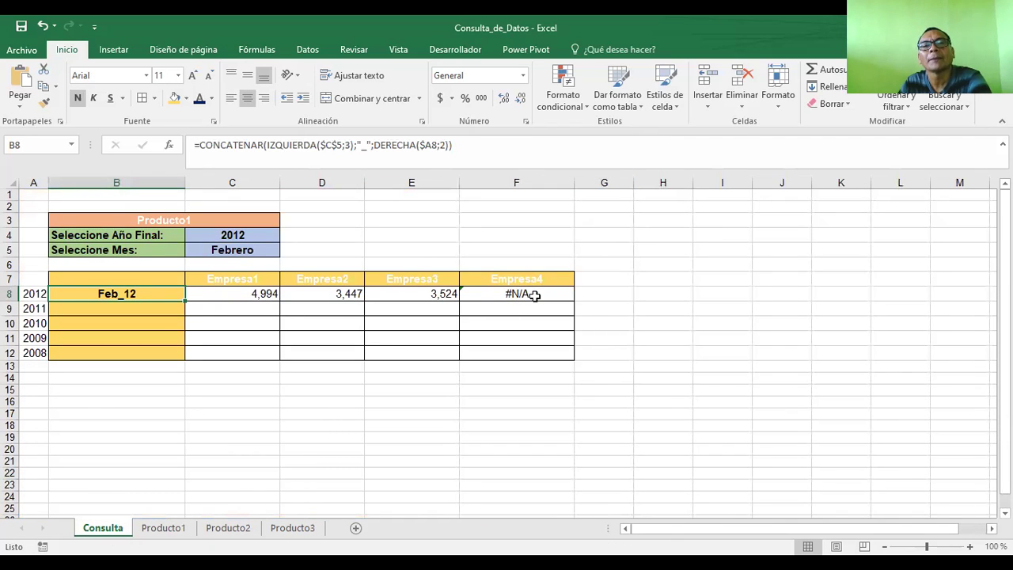
- Undo the deletion of the Empresa4 column on the Producto1 sheet
left_click(162, 528)
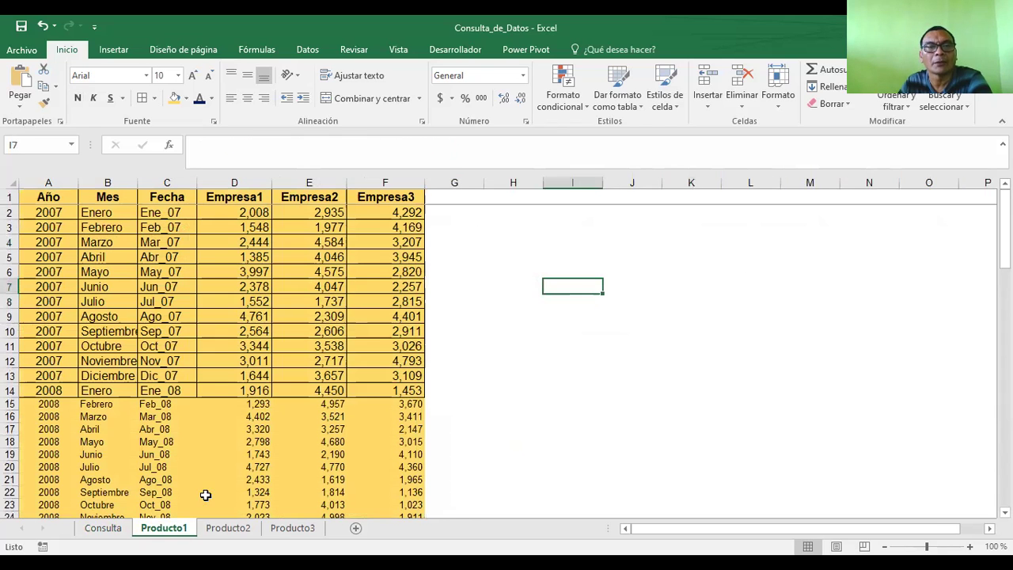
left_click(42, 25)
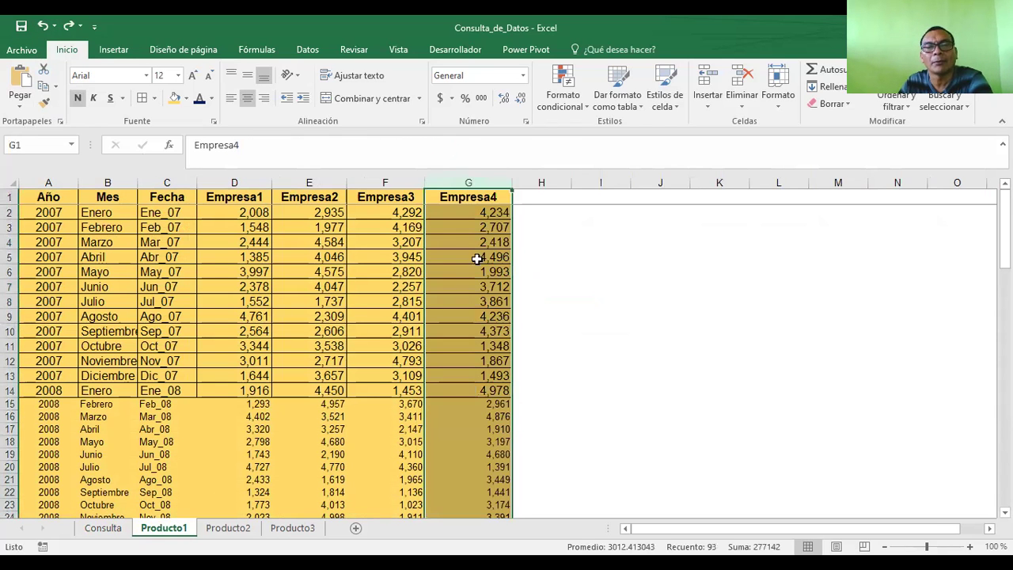
left_click(631, 283)
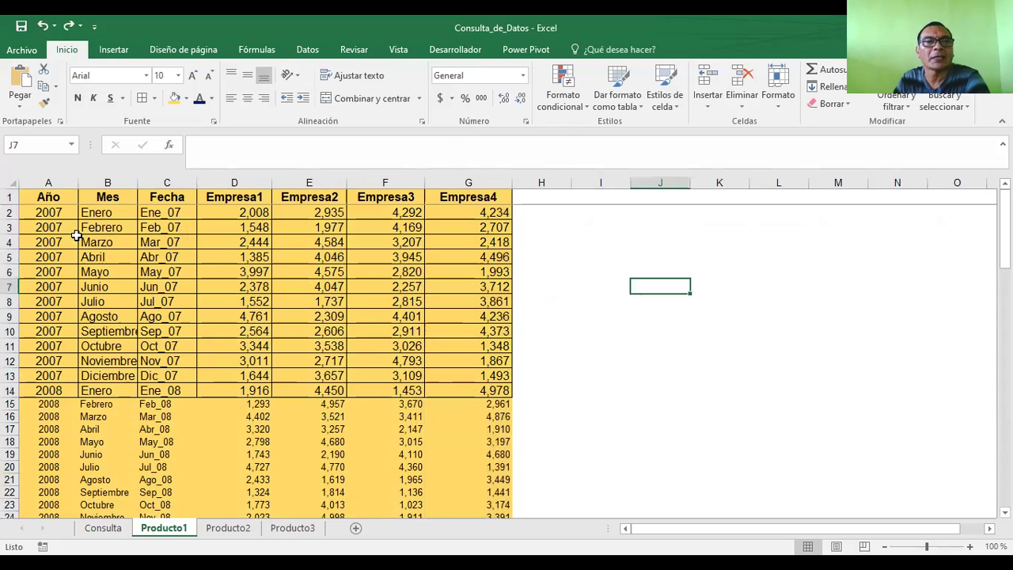
- Inspect the Fecha formula in C2 of Producto1, the company headings C7:F7 on Consulta, and the product selector in B3
left_click(169, 212)
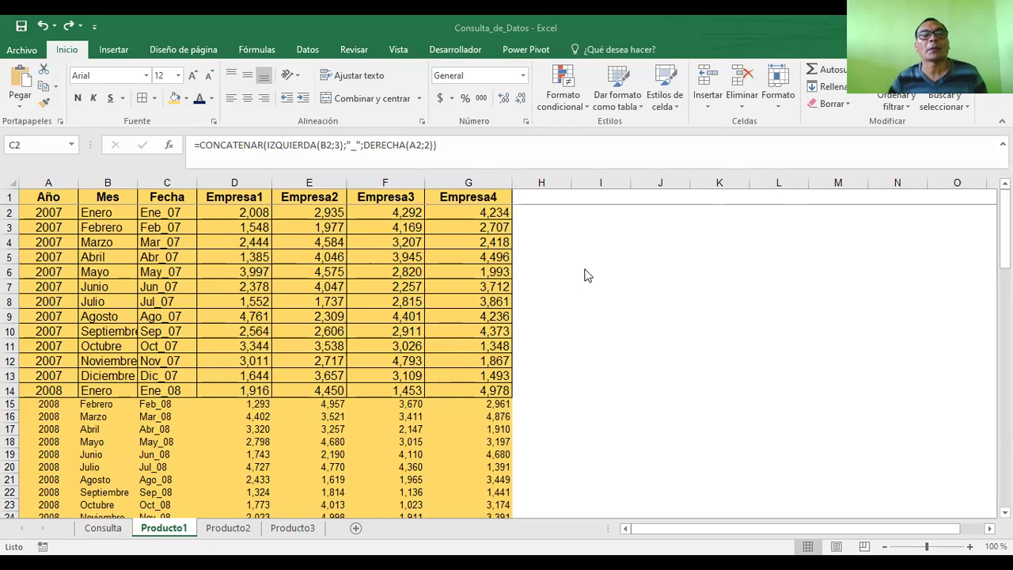
left_click(103, 528)
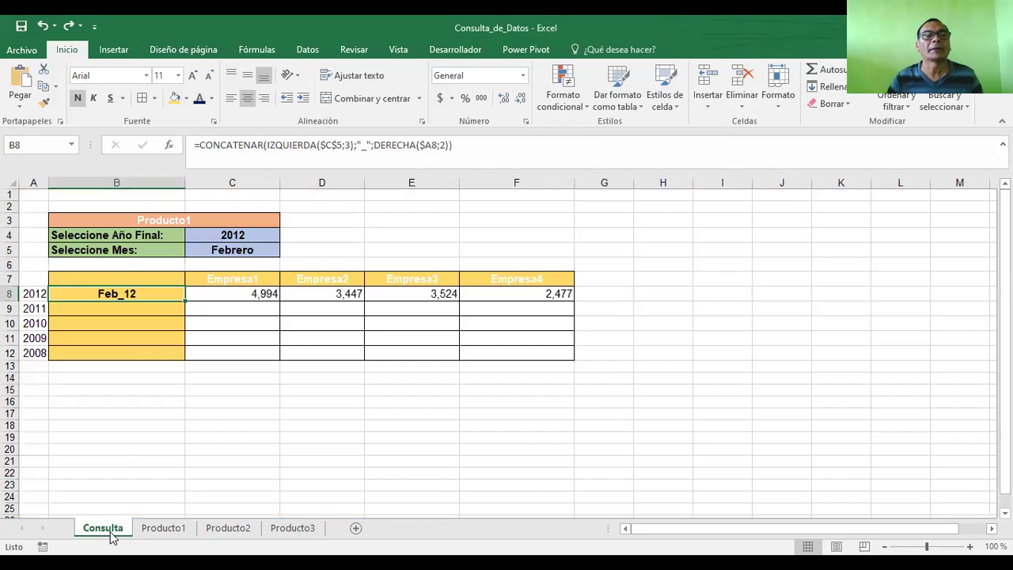
left_click(255, 283)
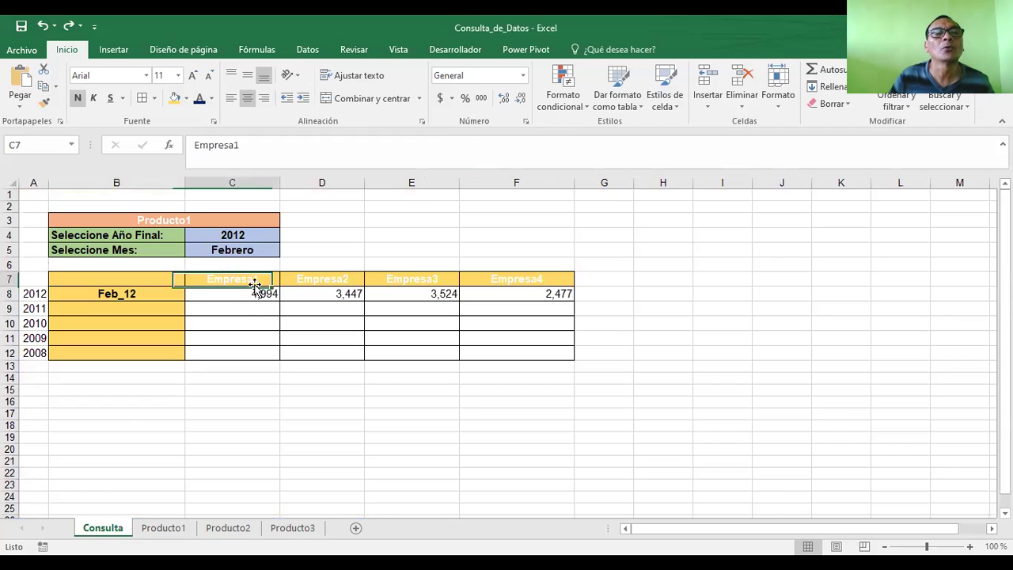
left_click(308, 280)
left_click(420, 283)
left_click(533, 276)
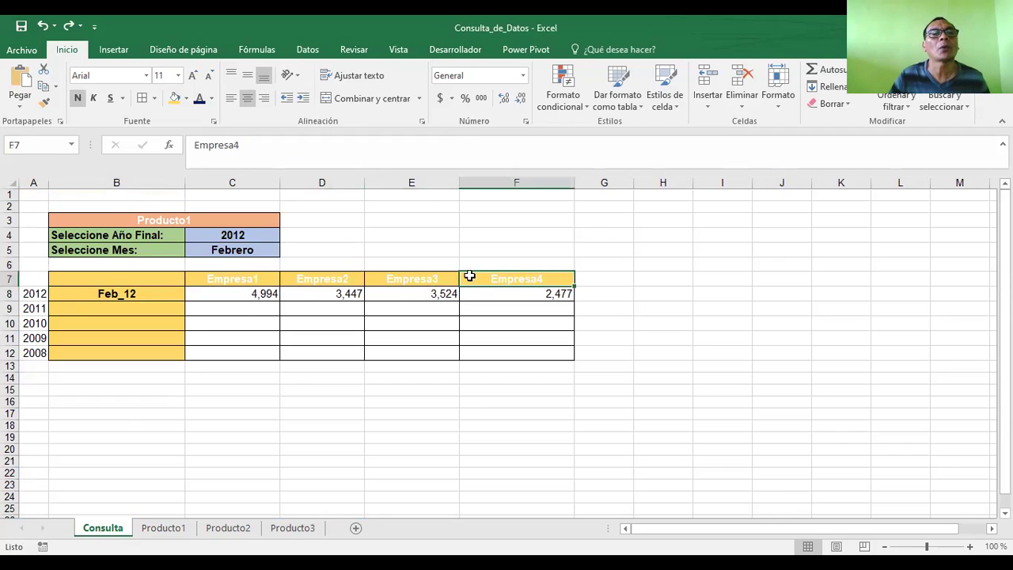
left_click(405, 224)
left_click(164, 221)
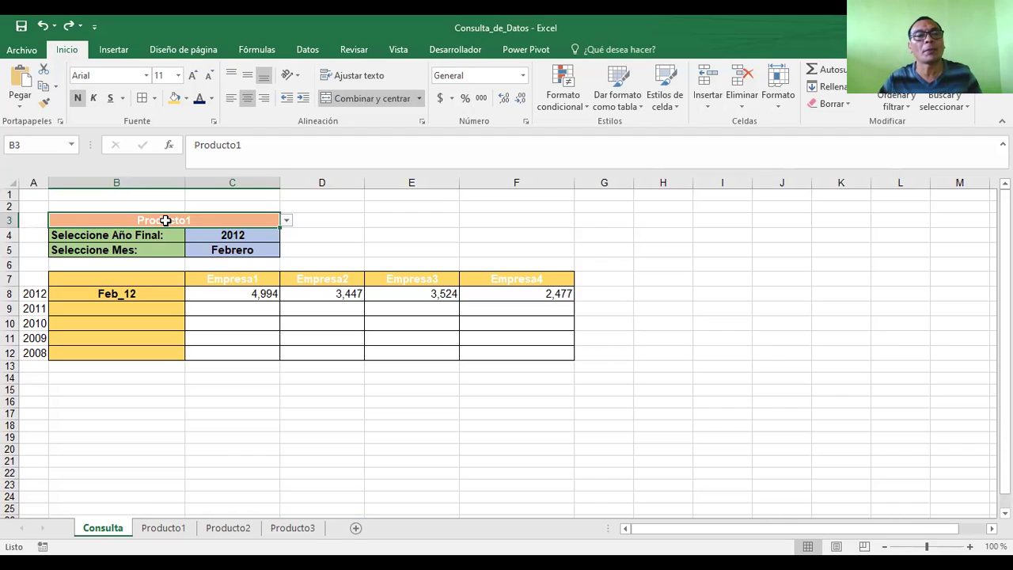
- Start a data validation rule for cell E3 on the Consulta sheet that allows a list (Lista)
left_click(405, 224)
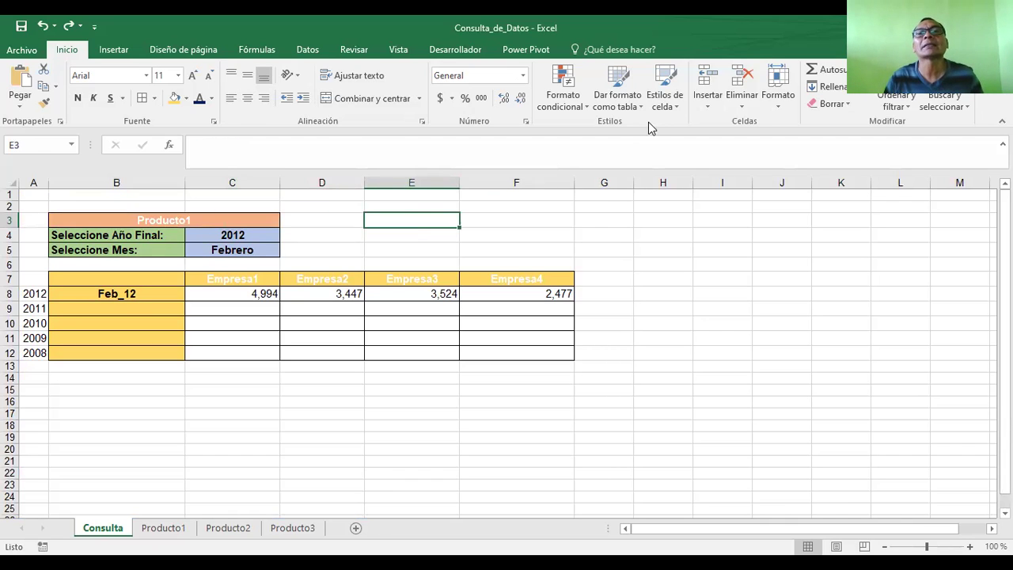
left_click(308, 51)
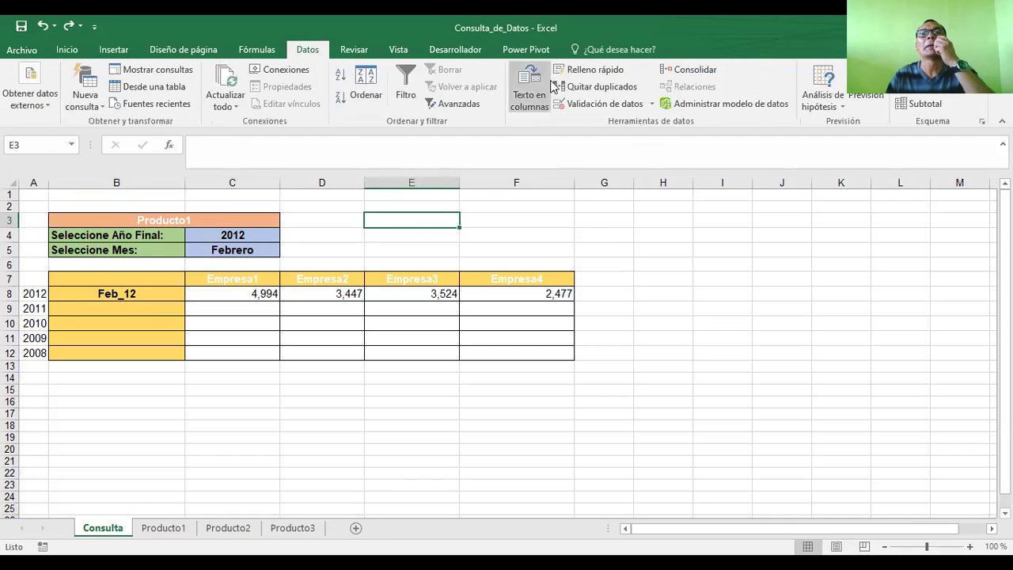
left_click(599, 103)
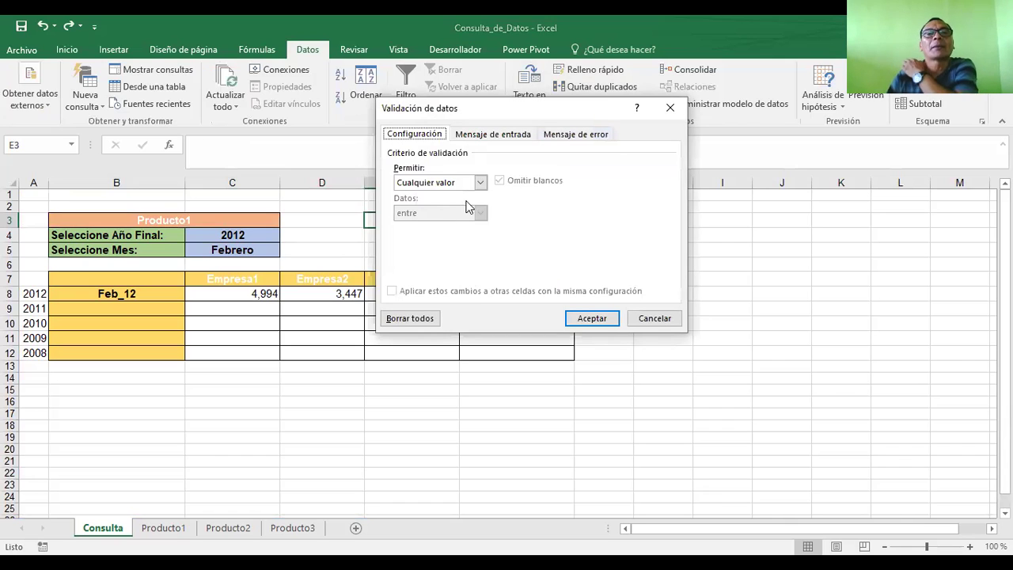
left_click(480, 183)
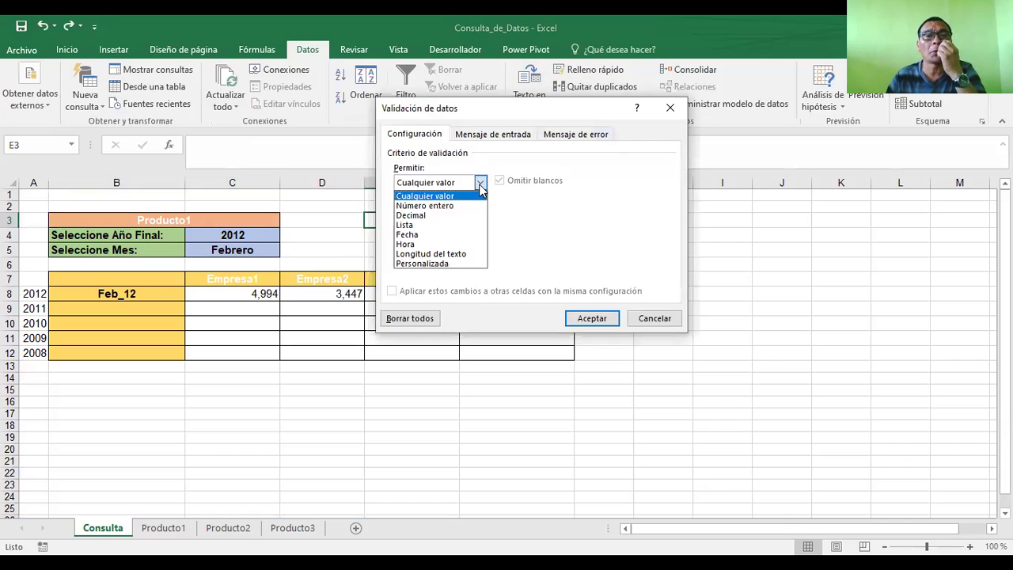
left_click(424, 228)
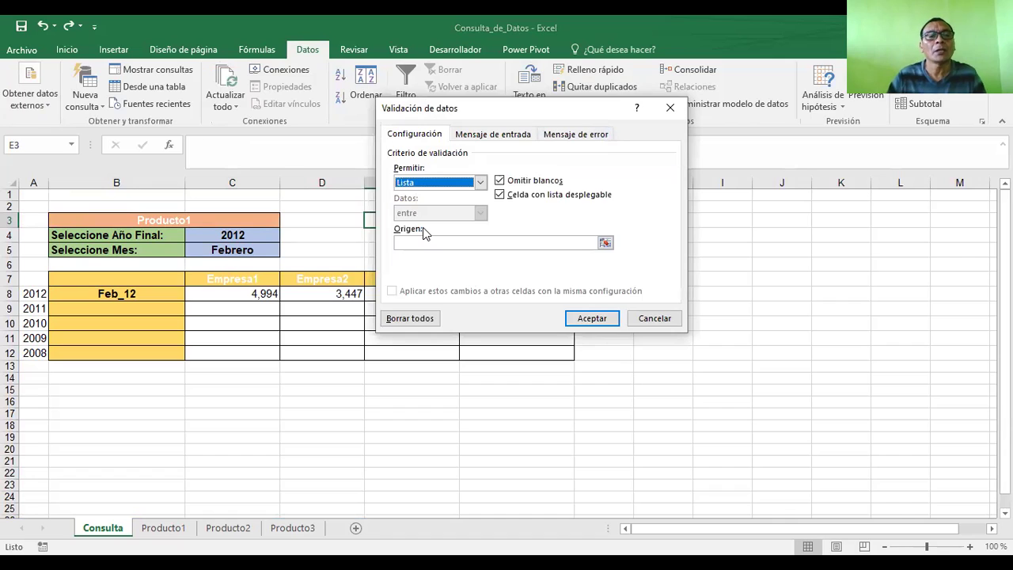
- Set the list source to PRODUCTO1;PRODUCTO2;PRODUCTO3, apply the validation rule, and check the options offered in E3
left_click(426, 245)
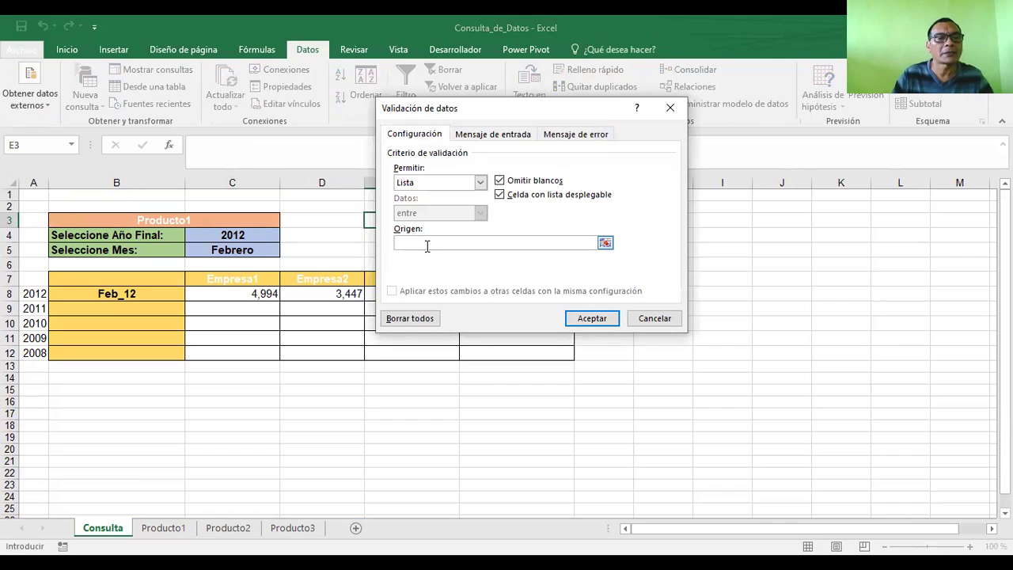
type("PRODU")
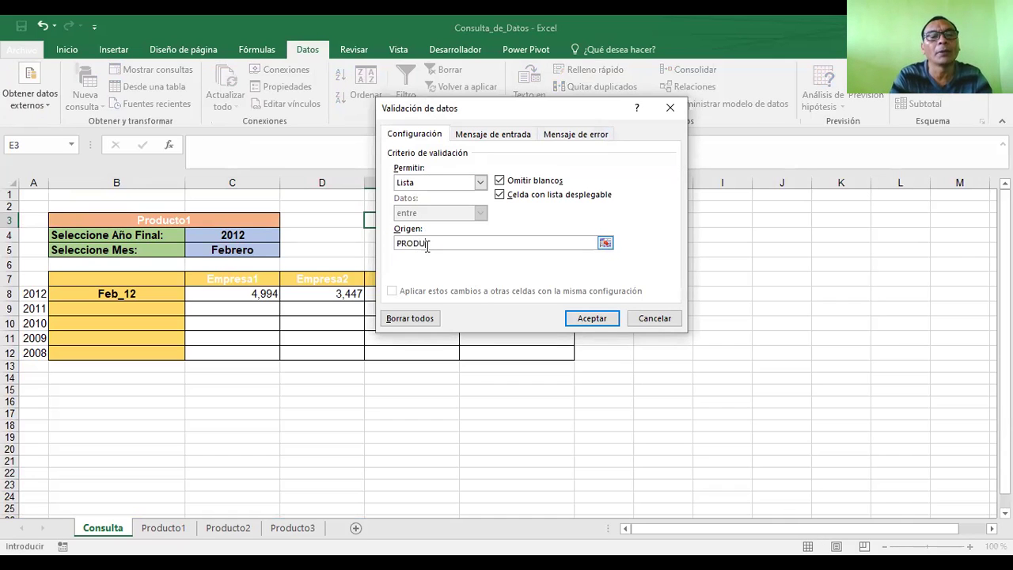
type("CTO")
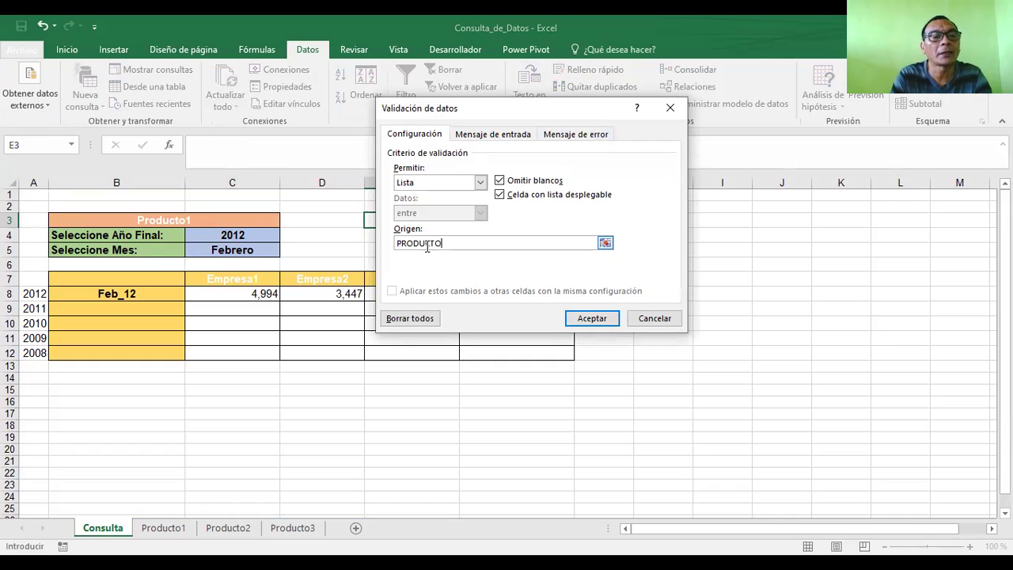
type("1;")
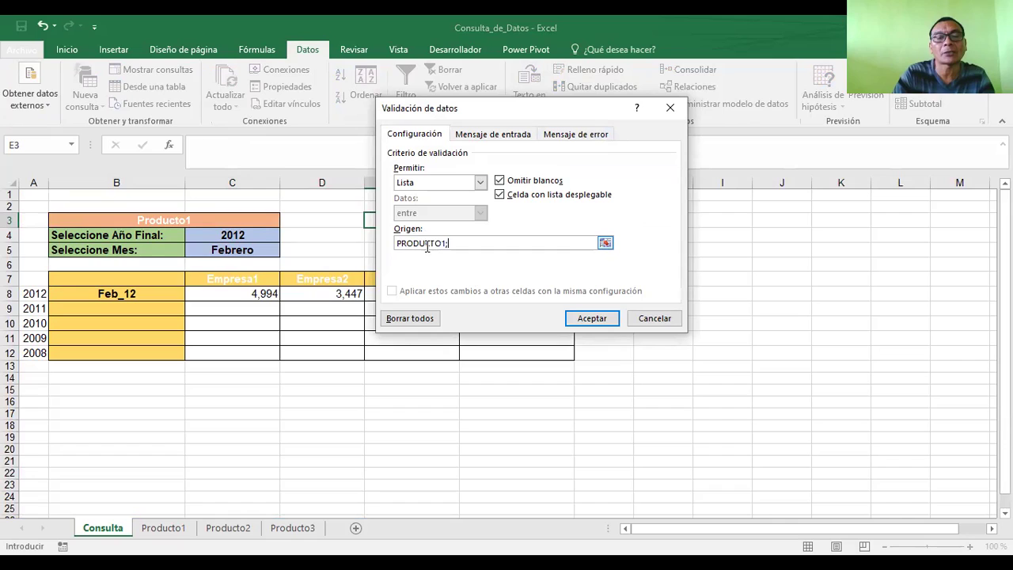
type("PRODUCTO")
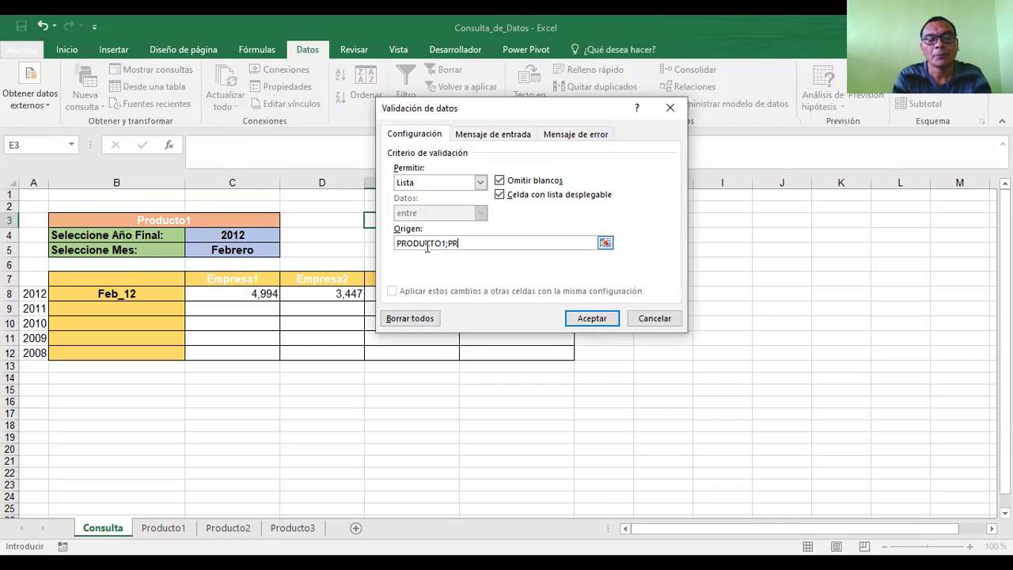
type("2")
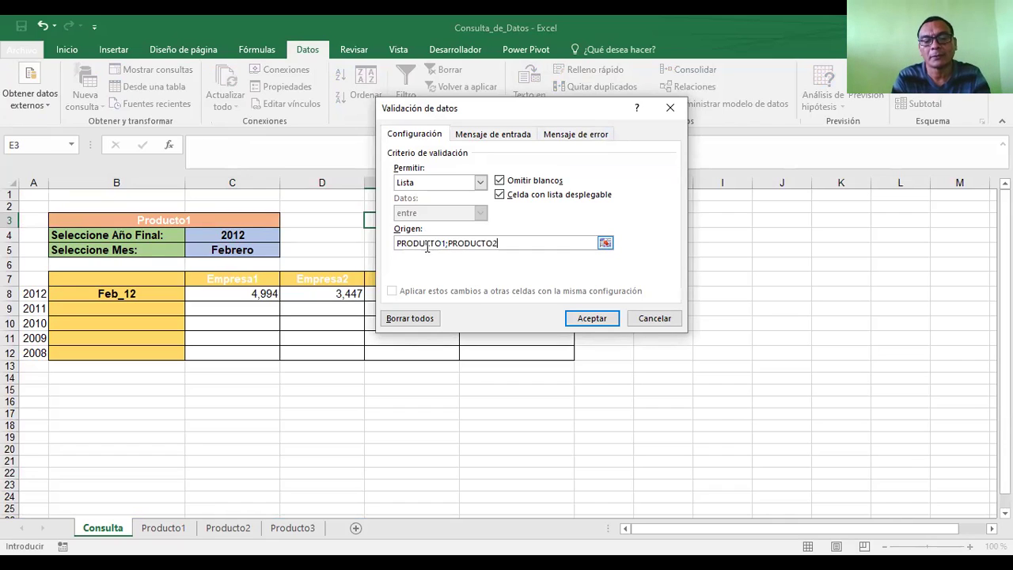
type(";PRODUC")
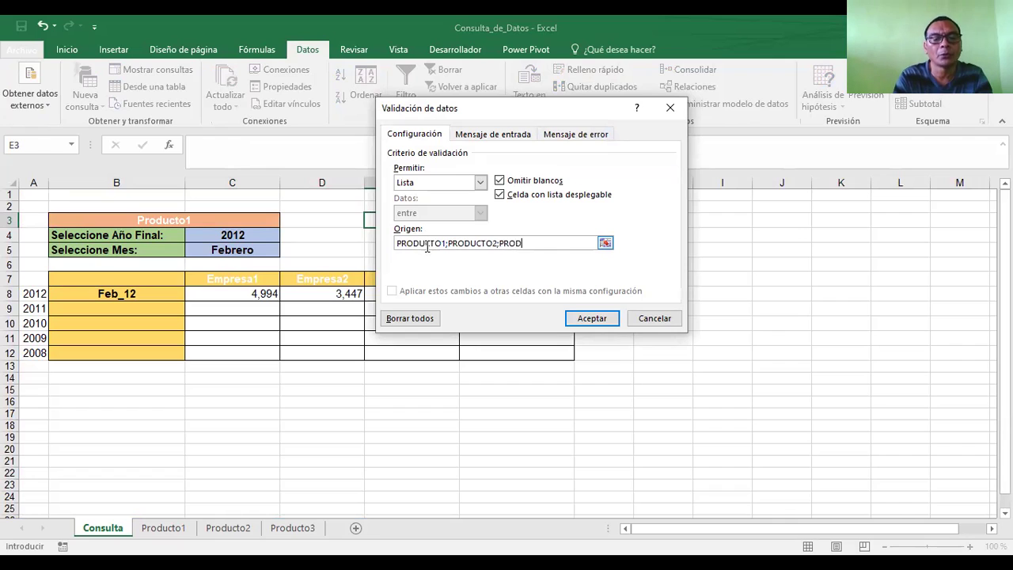
type("TO3")
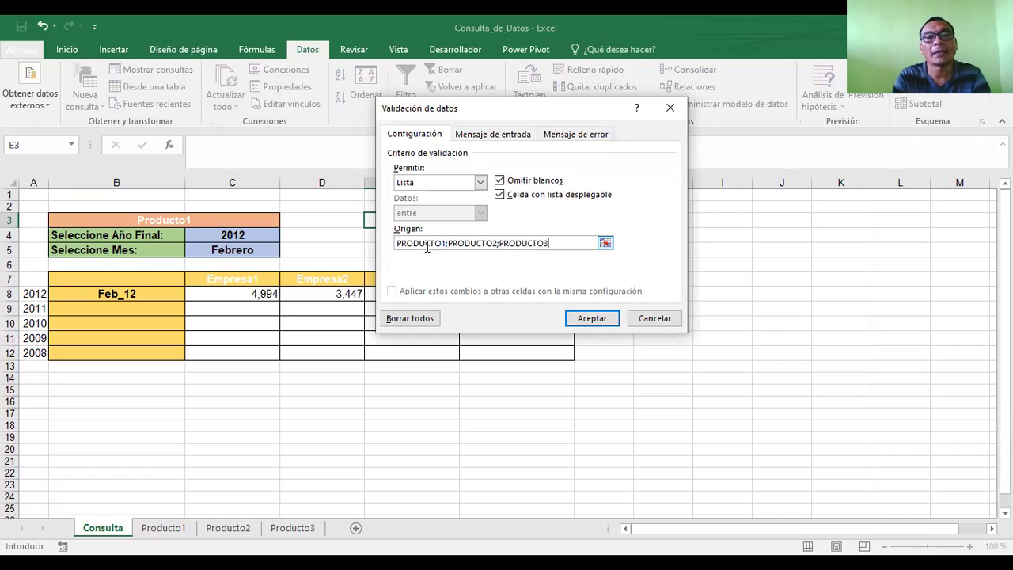
left_click(592, 318)
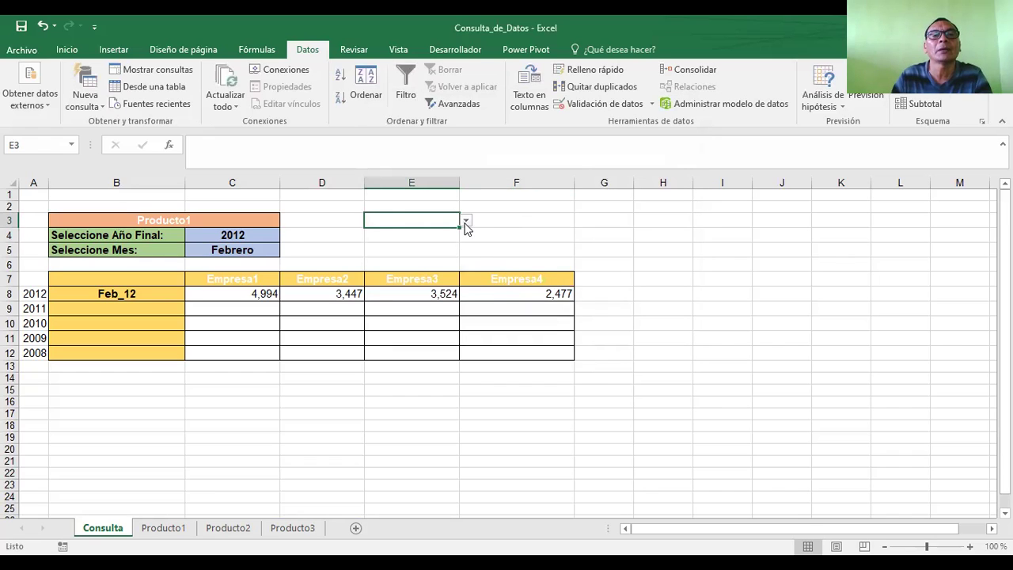
left_click(466, 222)
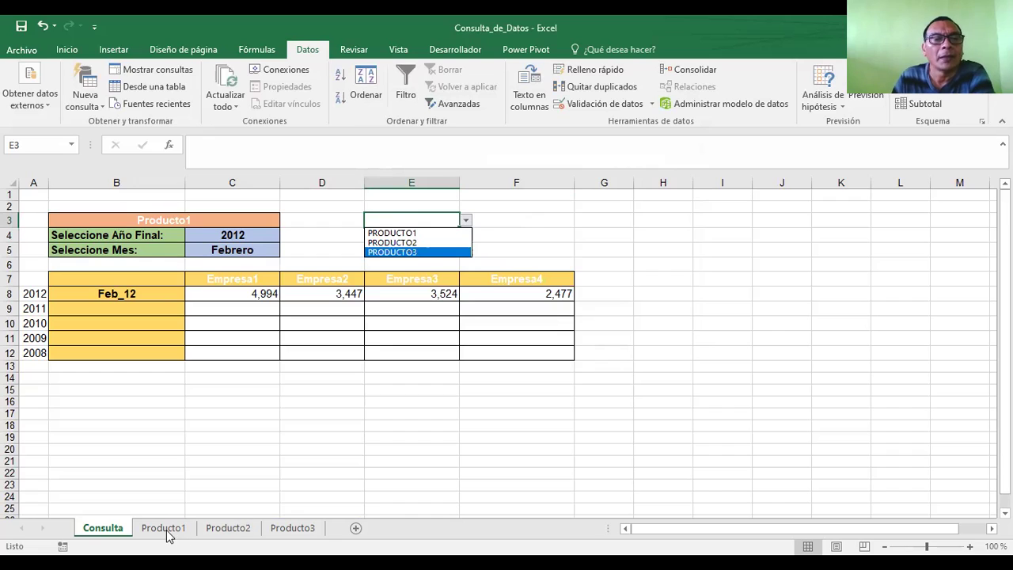
key("Escape")
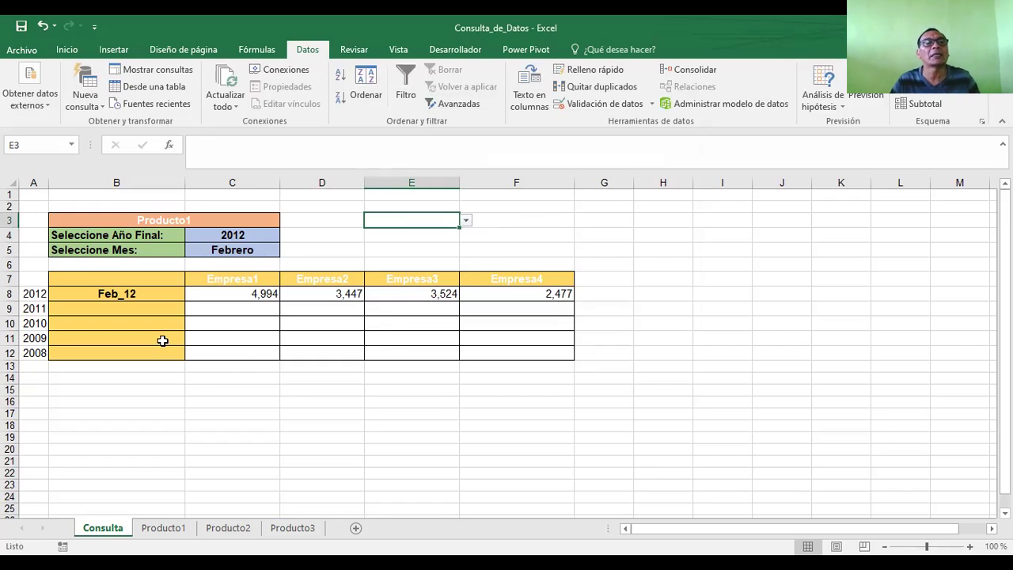
- View the company data table on the Producto1 sheet
left_click(176, 528)
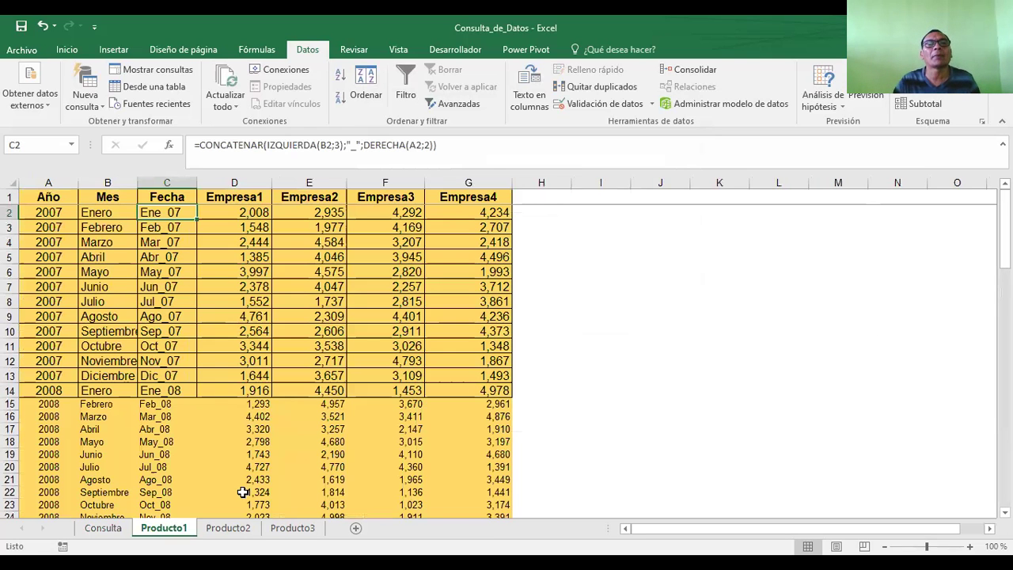
left_click(573, 332)
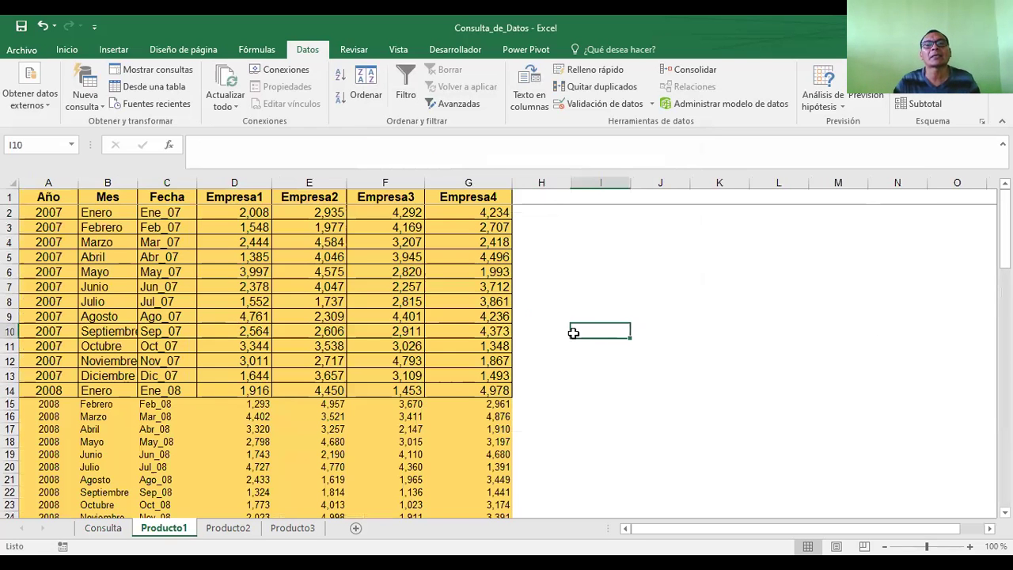
- Examine the headings and first rows of the Producto1 table (A1:G7) and the Fecha formula in C2
left_click(45, 195)
left_click_drag(45, 194, 469, 228)
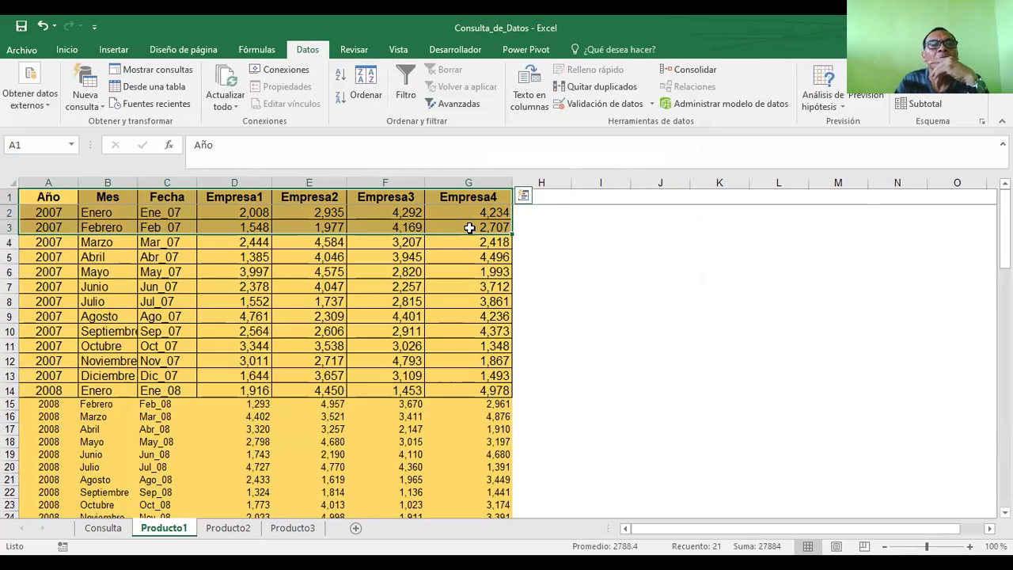
left_click(170, 215)
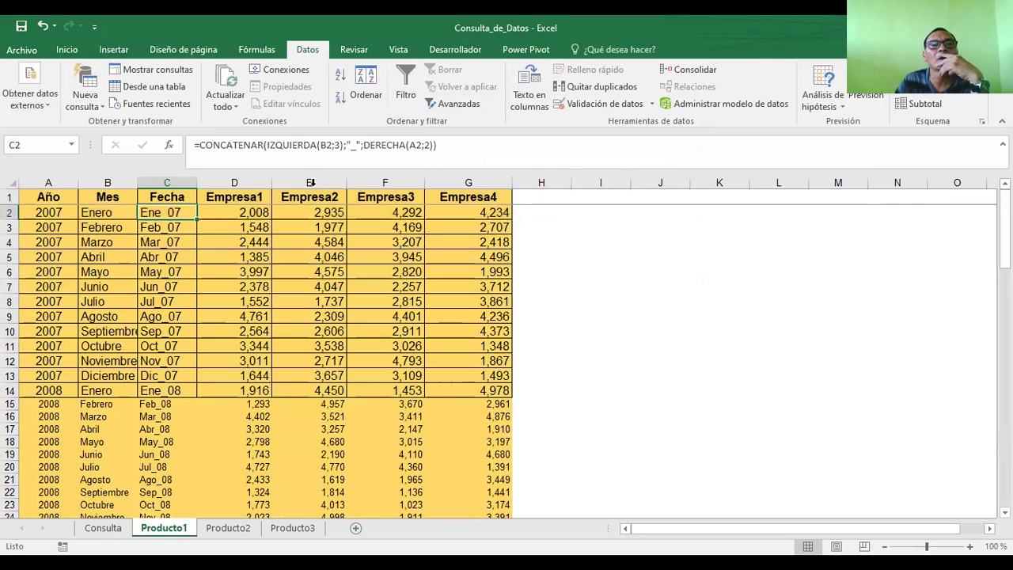
left_click(46, 197)
left_click_drag(47, 201, 453, 288)
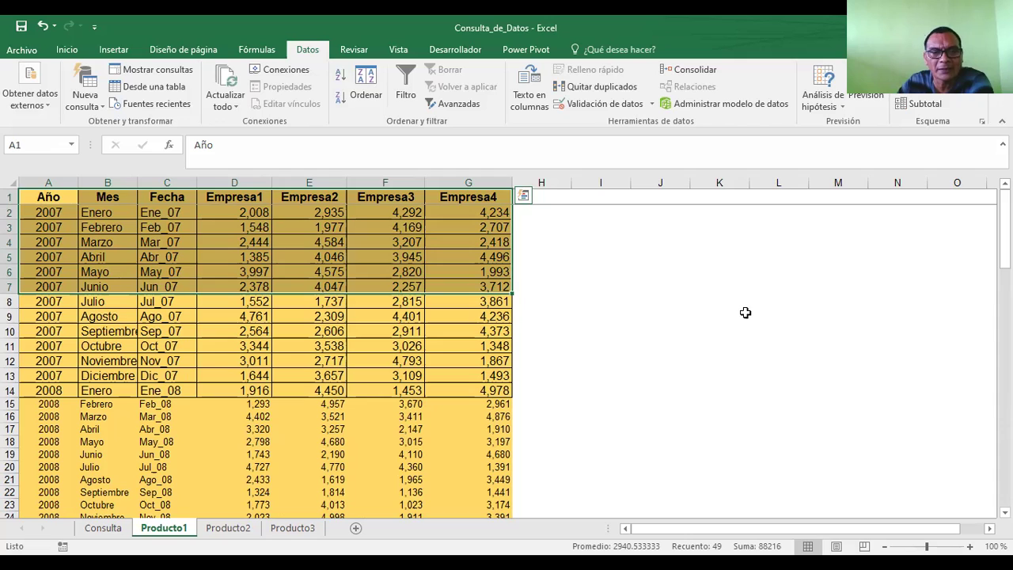
- Review the CONCATENAR date formula in B8 of the Consulta sheet and the final year selector in C4
left_click(93, 530)
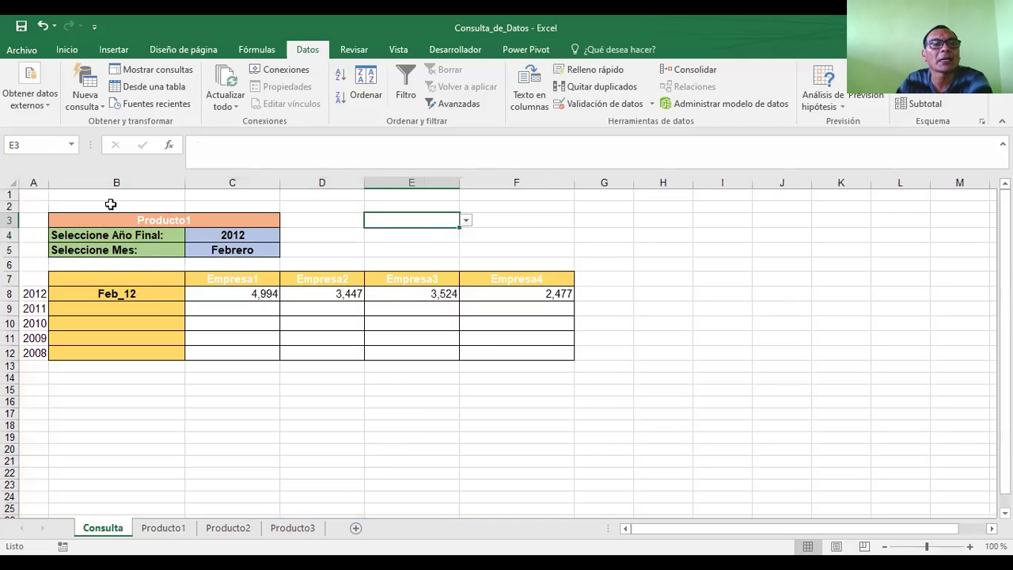
left_click(118, 295)
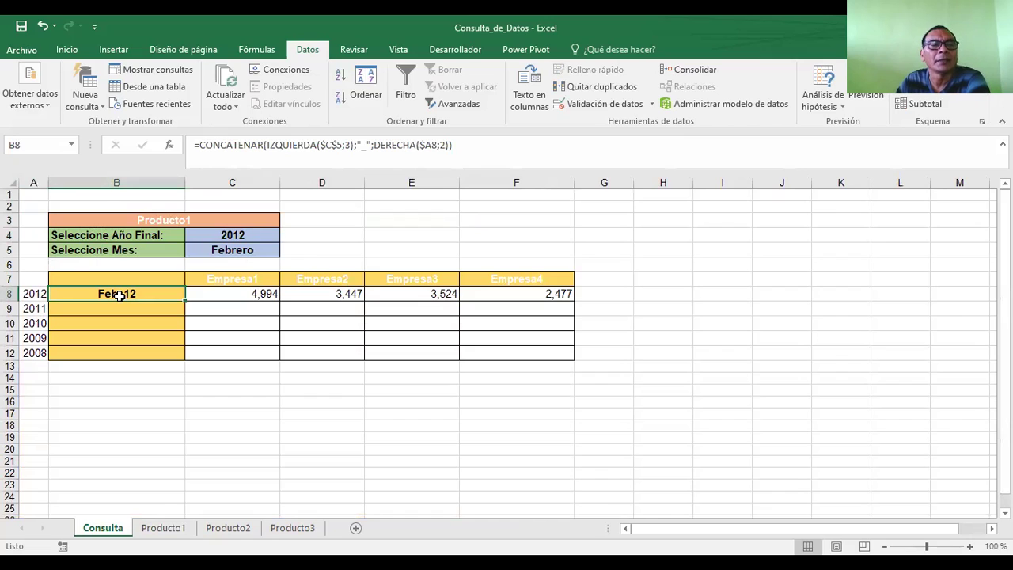
left_click(238, 236)
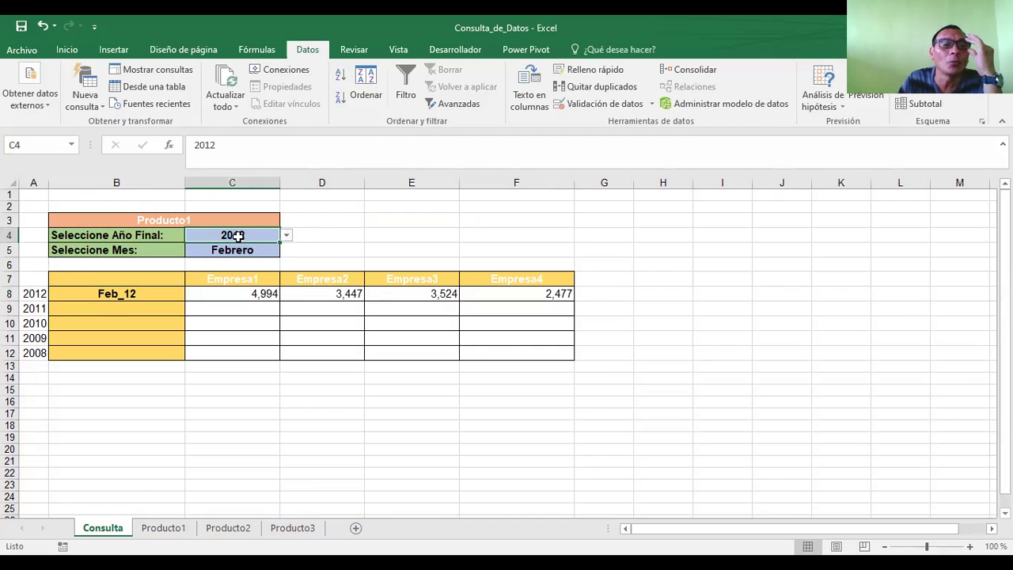
left_click(113, 295)
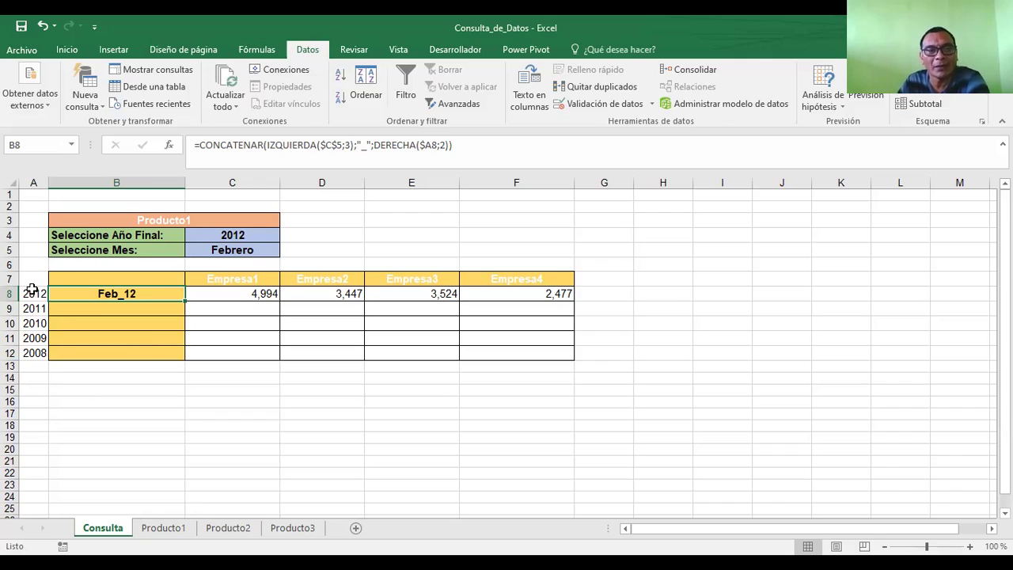
- Set the final year in C4 of the Consulta sheet to 2014
left_click(251, 235)
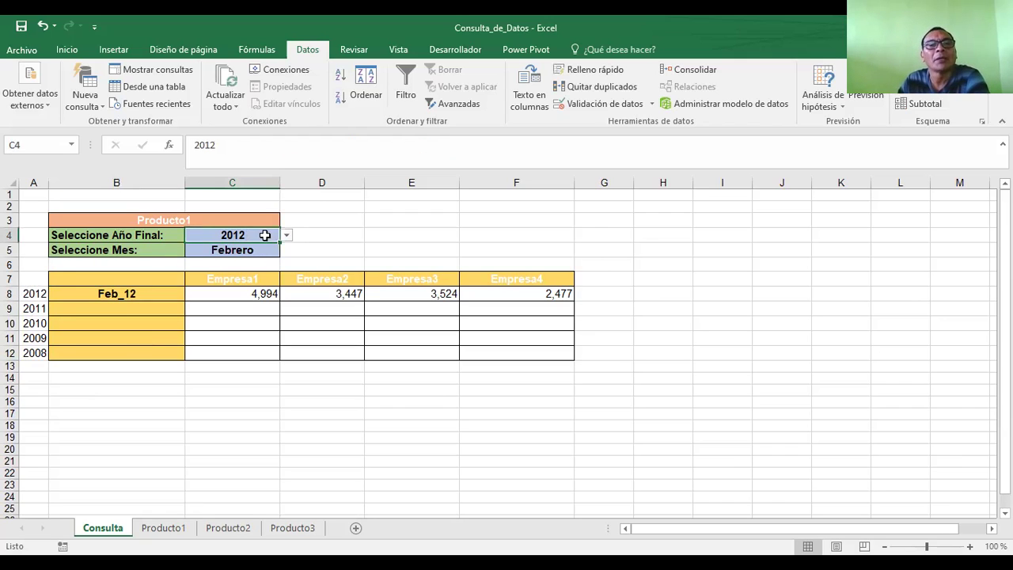
left_click(287, 236)
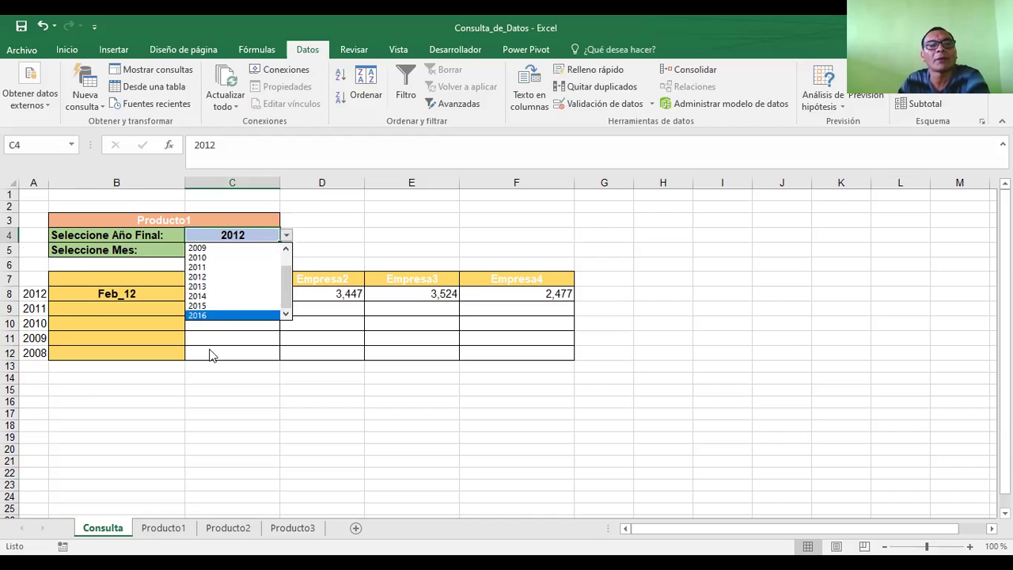
left_click(212, 297)
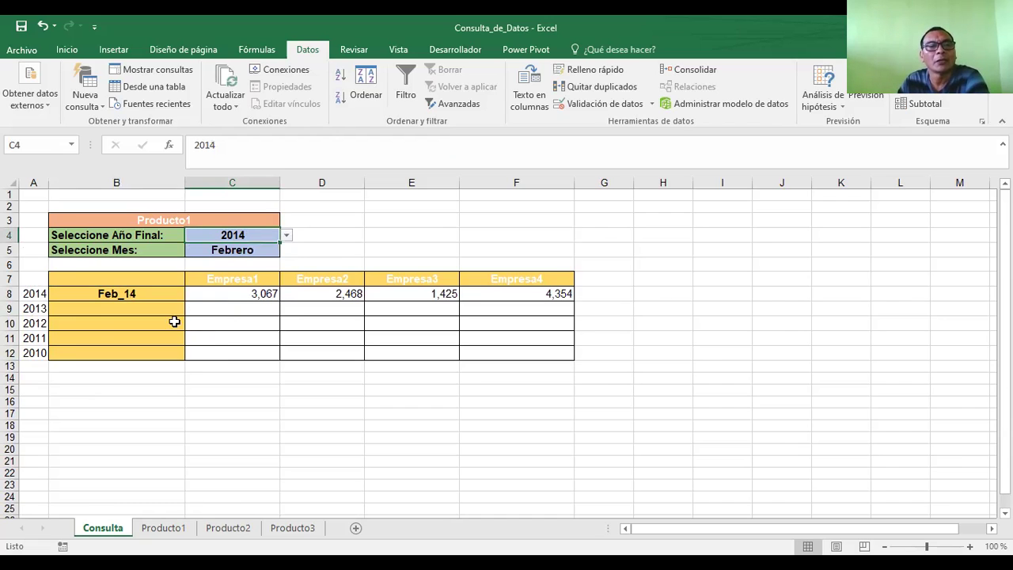
- Compare the date formula in B8 of Consulta with the Año, Mes and Fecha columns of Producto1, including the C2 formula
left_click(101, 294)
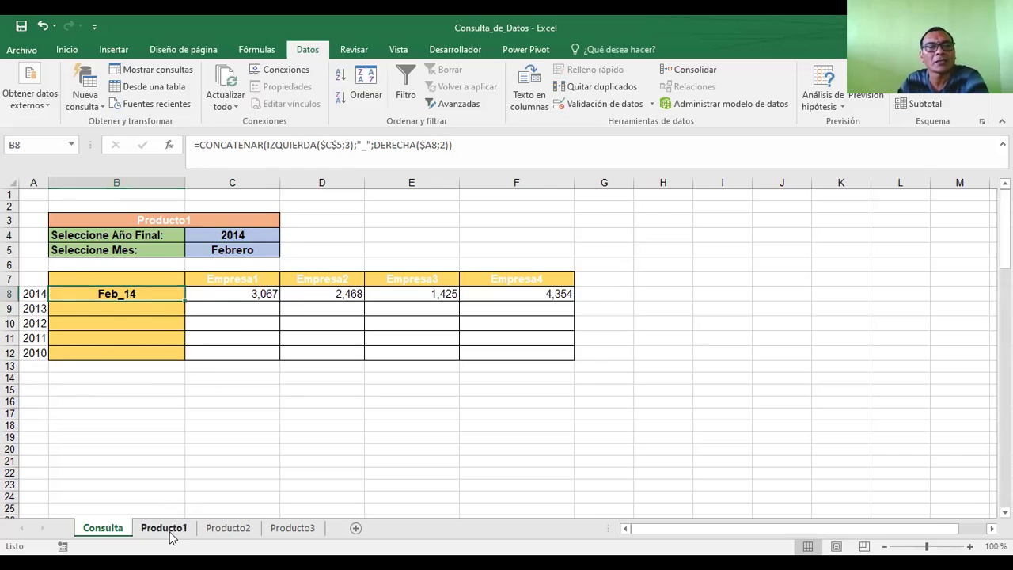
left_click(163, 528)
left_click(49, 224)
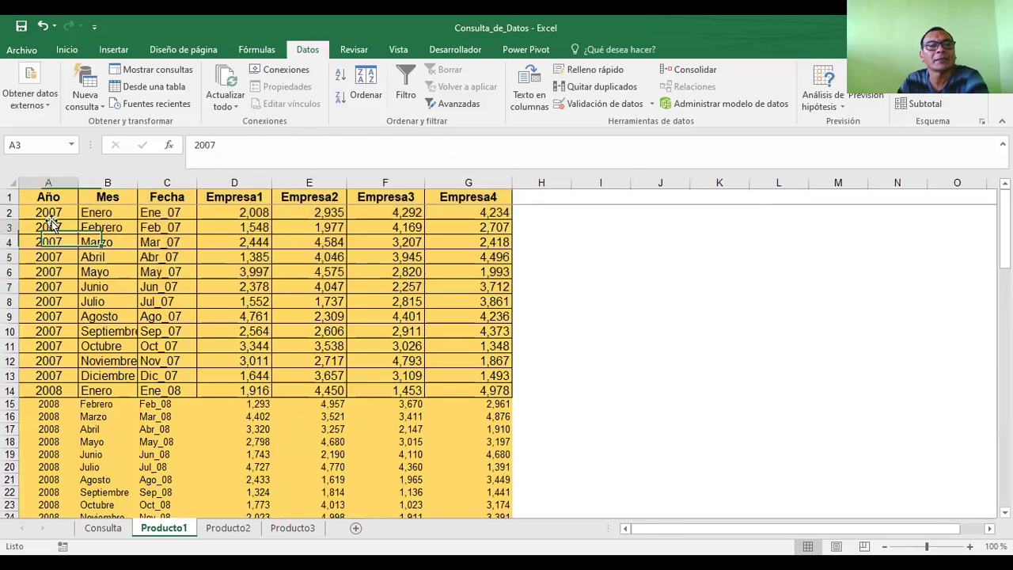
left_click(103, 198)
left_click(170, 213)
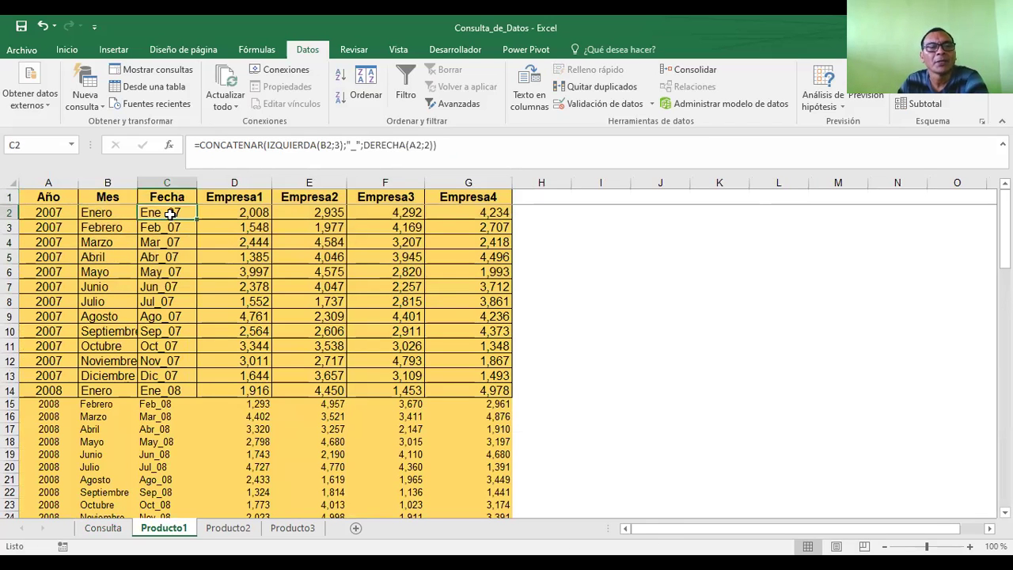
- Check the year formulas in A9:A12 of the Consulta sheet and the date formula in B8
left_click(103, 530)
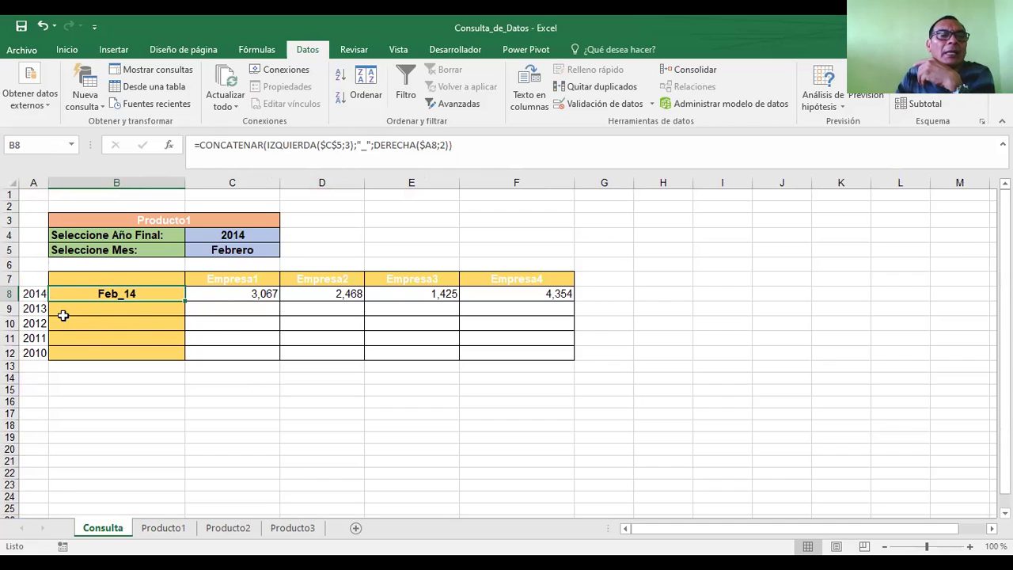
left_click(34, 308)
left_click(33, 323)
left_click(40, 338)
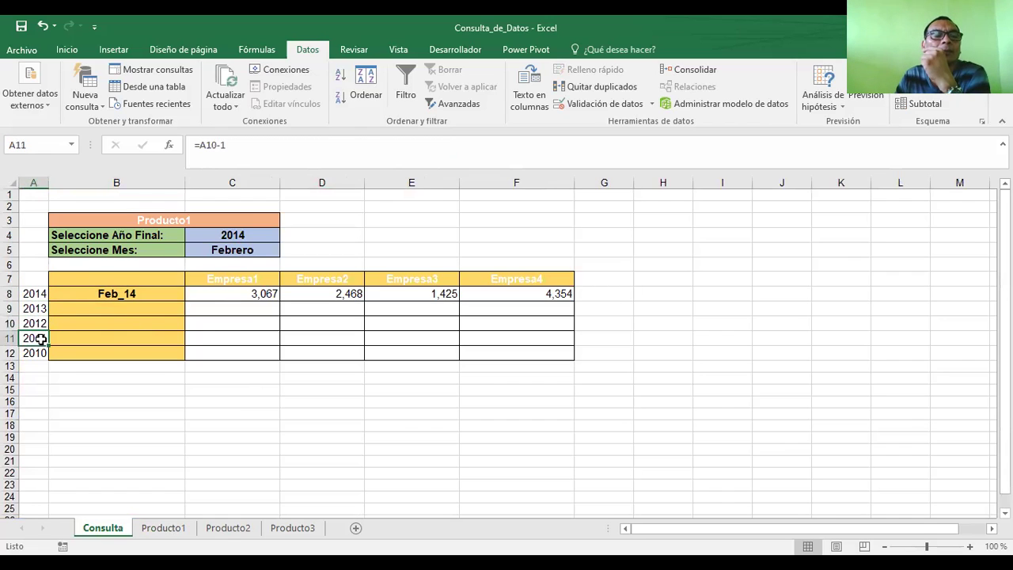
left_click(37, 353)
left_click(101, 290)
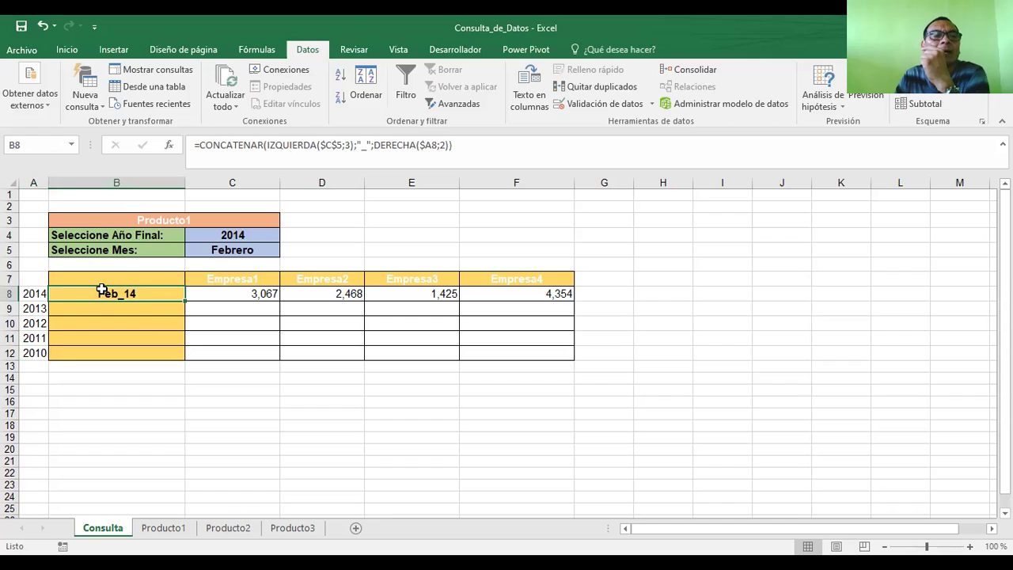
- Examine the INDICE formula in C8, highlighting its $B$3 reference, and the product selector cell it points to
left_click(234, 236)
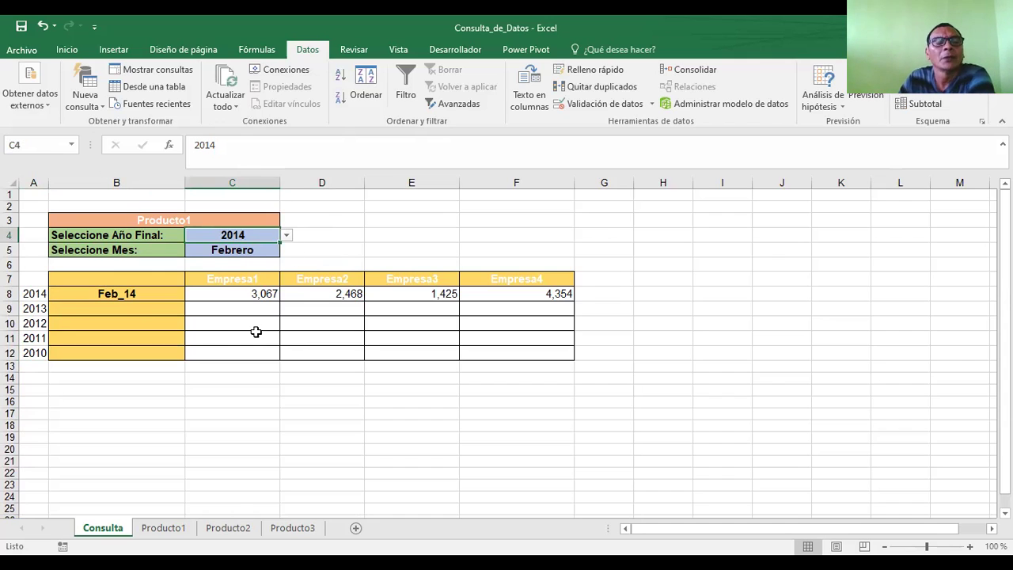
left_click(248, 292)
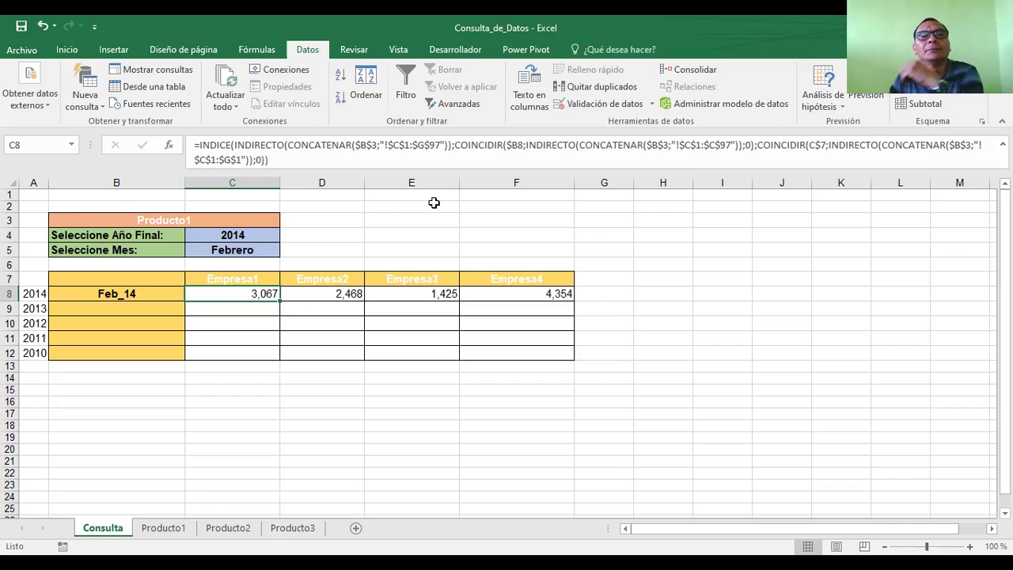
left_click(369, 147)
left_click_drag(376, 146, 355, 146)
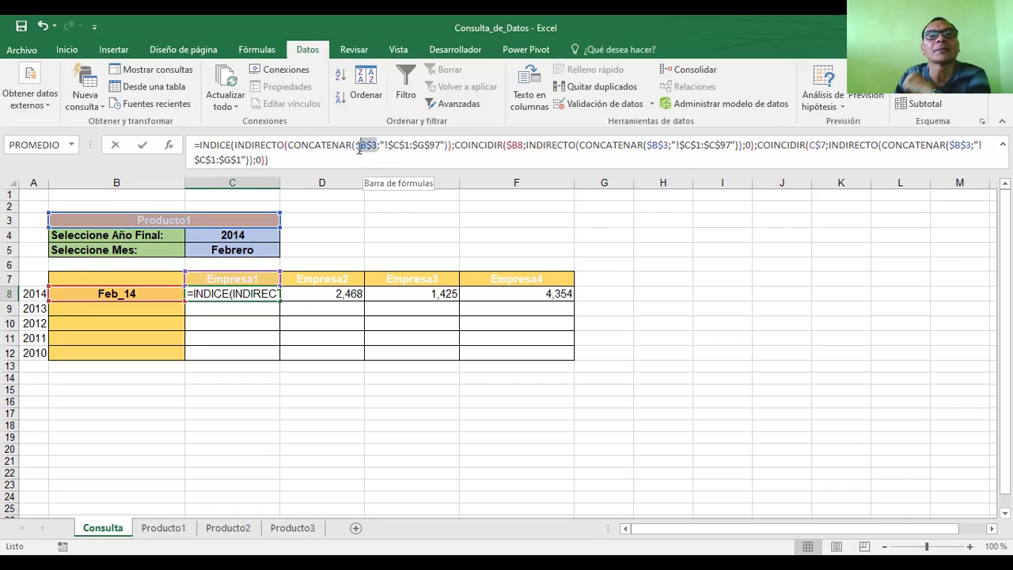
left_click(610, 235)
left_click(182, 221)
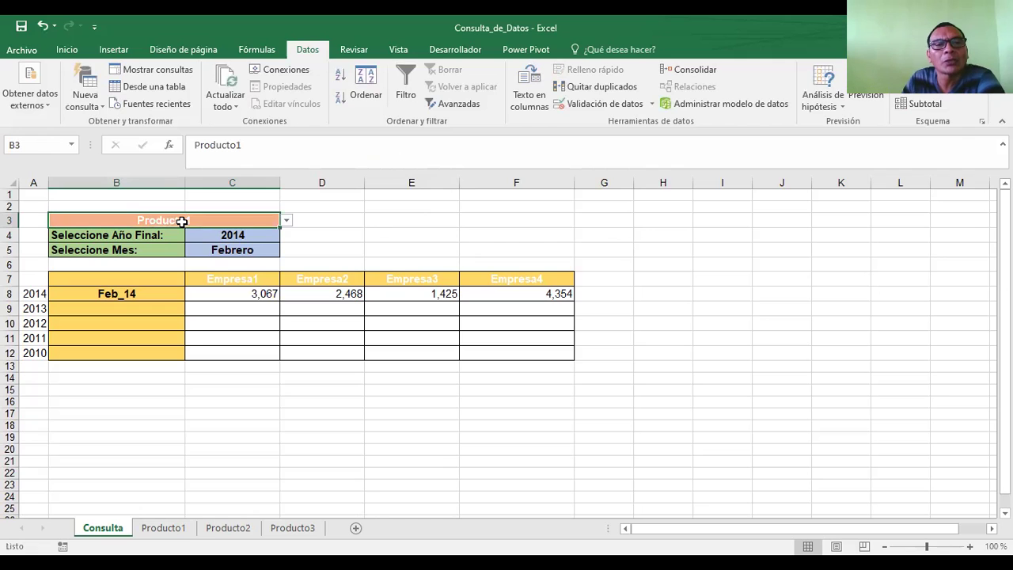
- View the Producto1, Producto2 and Producto3 sheets, finishing back on the Consulta sheet
left_click(161, 527)
left_click(228, 528)
left_click(293, 530)
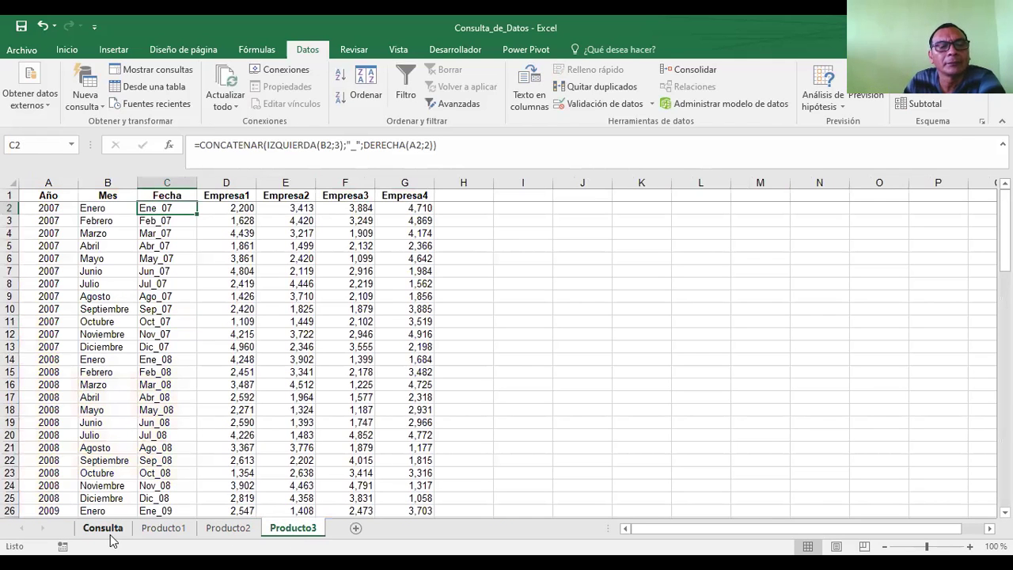
left_click(104, 528)
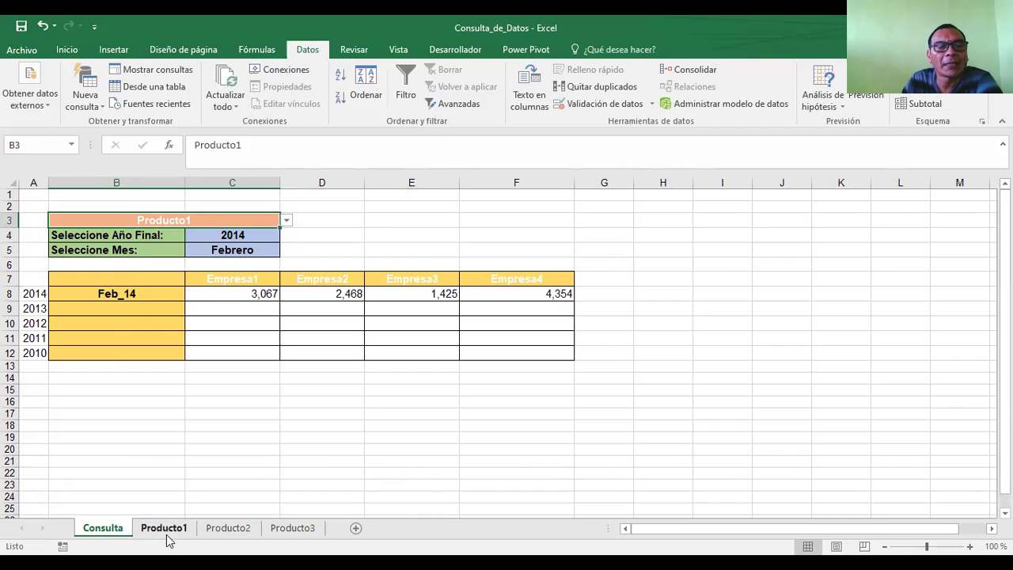
- Review the year selector in C4, the month selector in C5 and the INDICE formula in C8
left_click(434, 219)
left_click(260, 233)
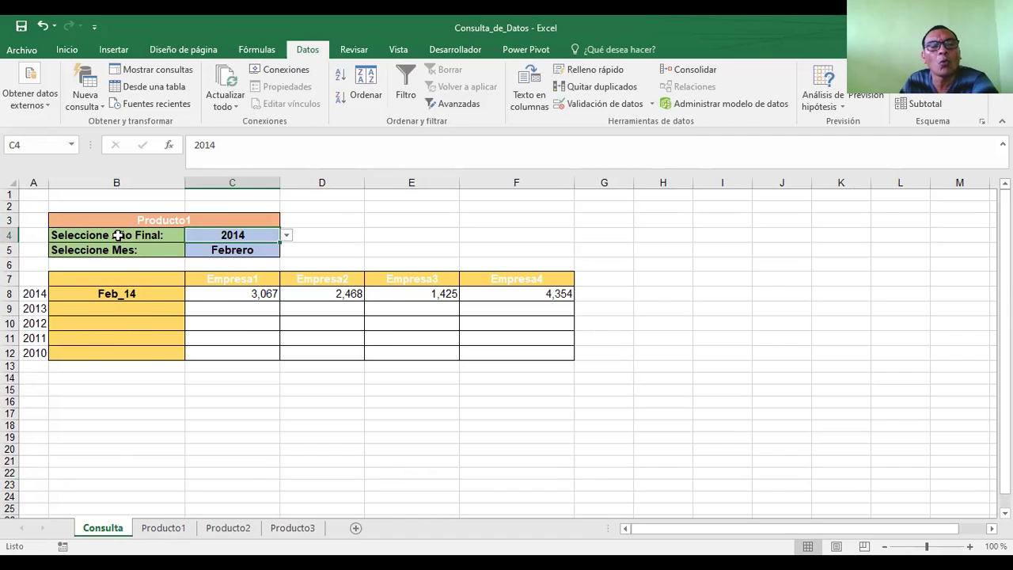
left_click(237, 250)
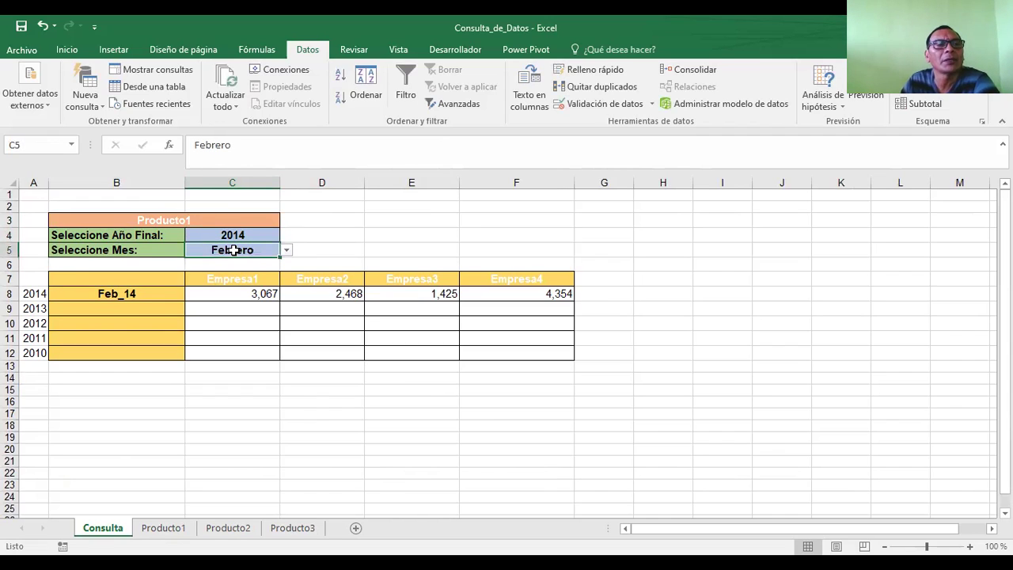
left_click(262, 293)
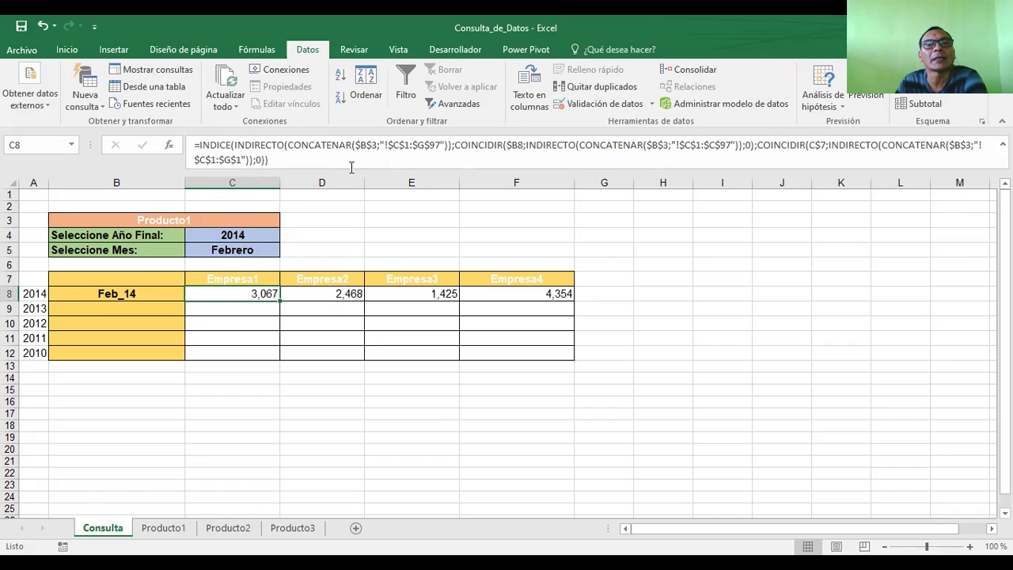
left_click(377, 224)
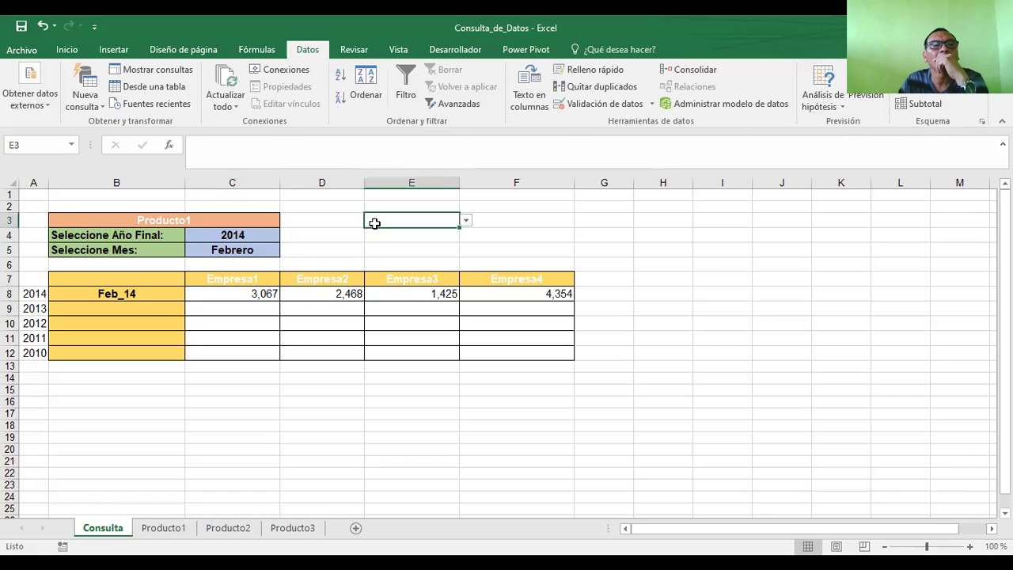
- Choose Producto3 in the product selector in B3
left_click(124, 219)
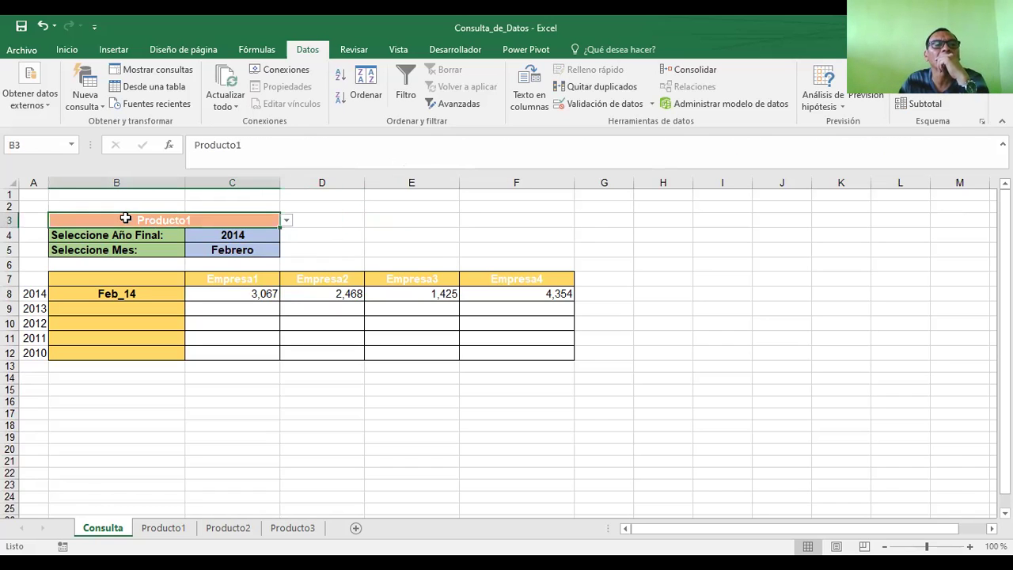
left_click(286, 222)
left_click(70, 251)
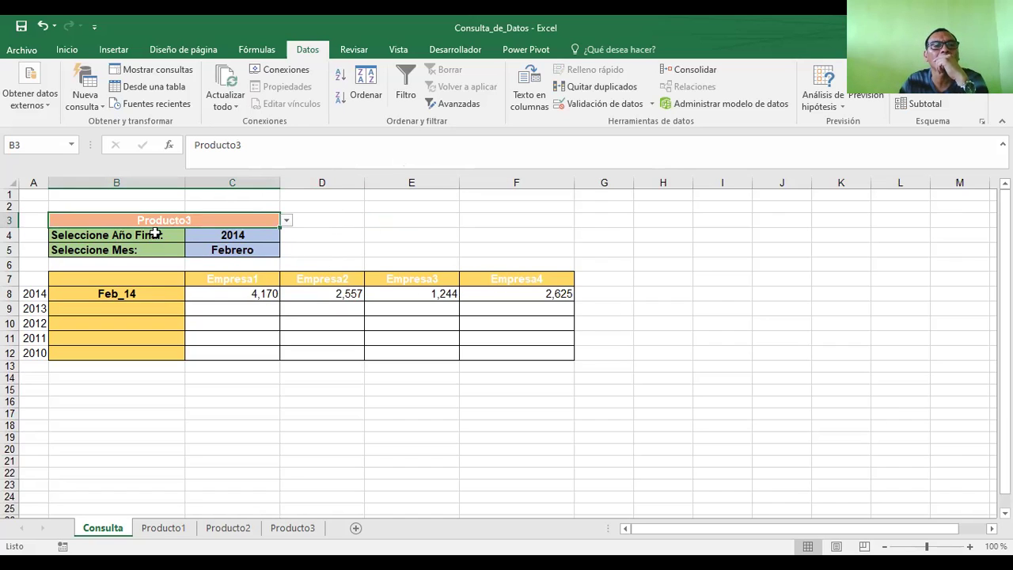
- Choose producto4 in the product selector in B3
left_click(287, 223)
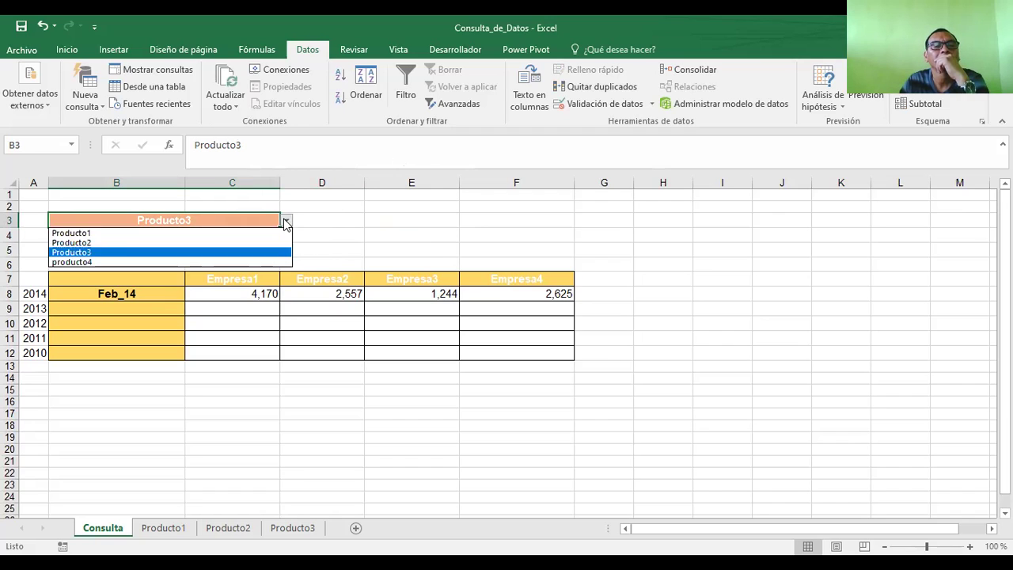
left_click(90, 262)
left_click(386, 219)
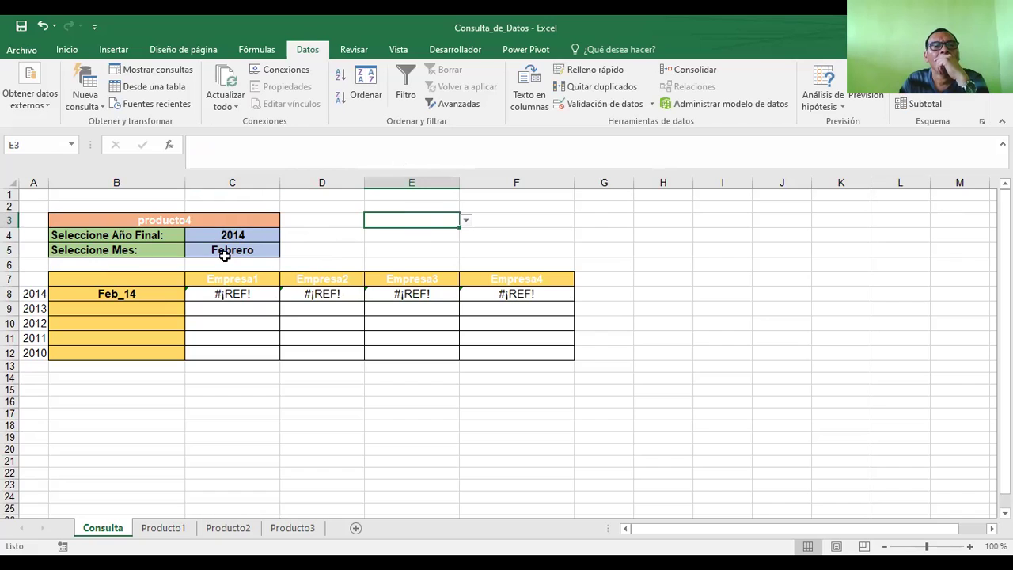
- Inspect the formulas in C8 and B8 of Consulta with producto4 selected, along with the selector in B3
left_click(209, 294)
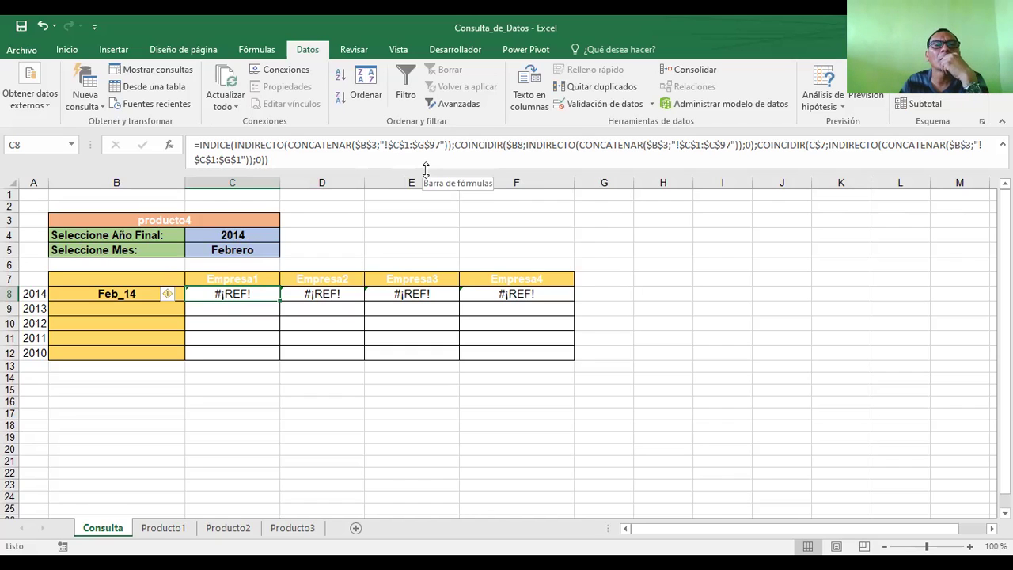
left_click(373, 222)
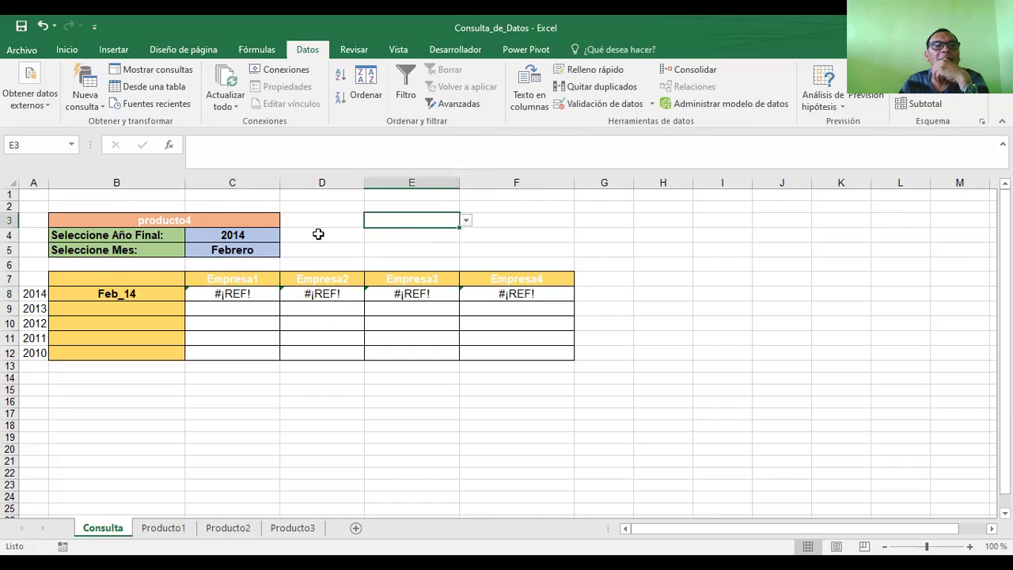
left_click(101, 294)
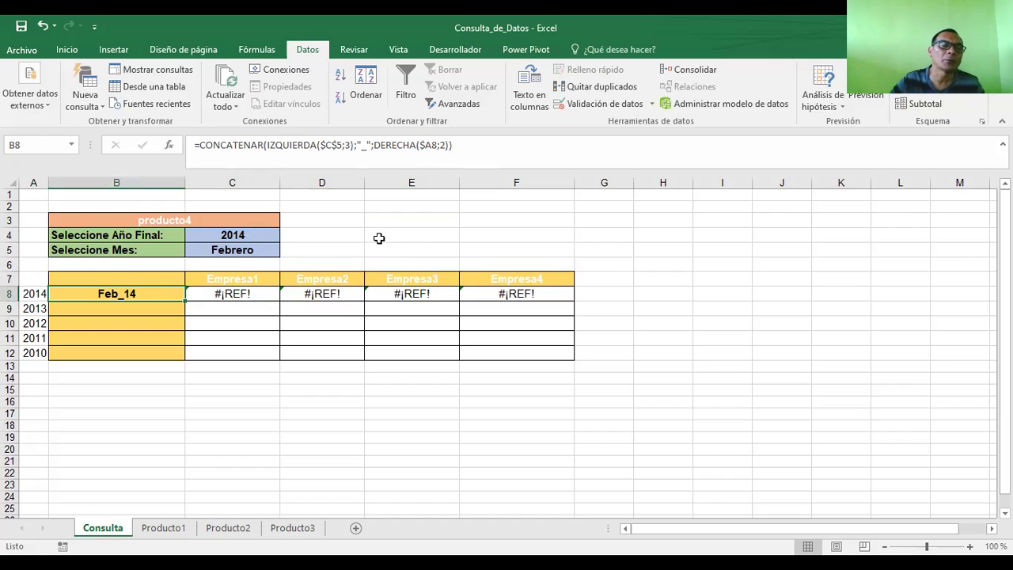
left_click(163, 220)
left_click(115, 294)
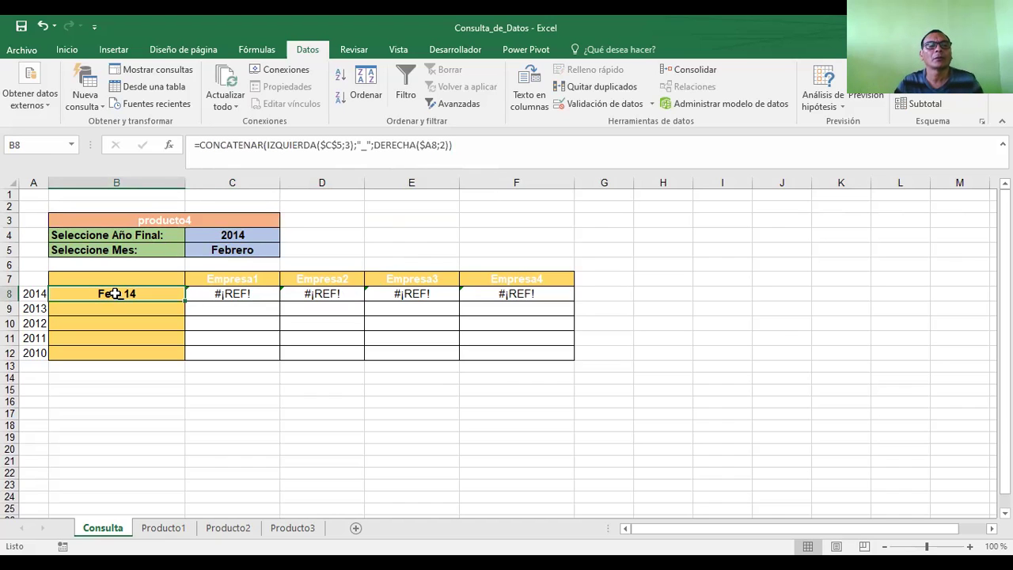
left_click(238, 307)
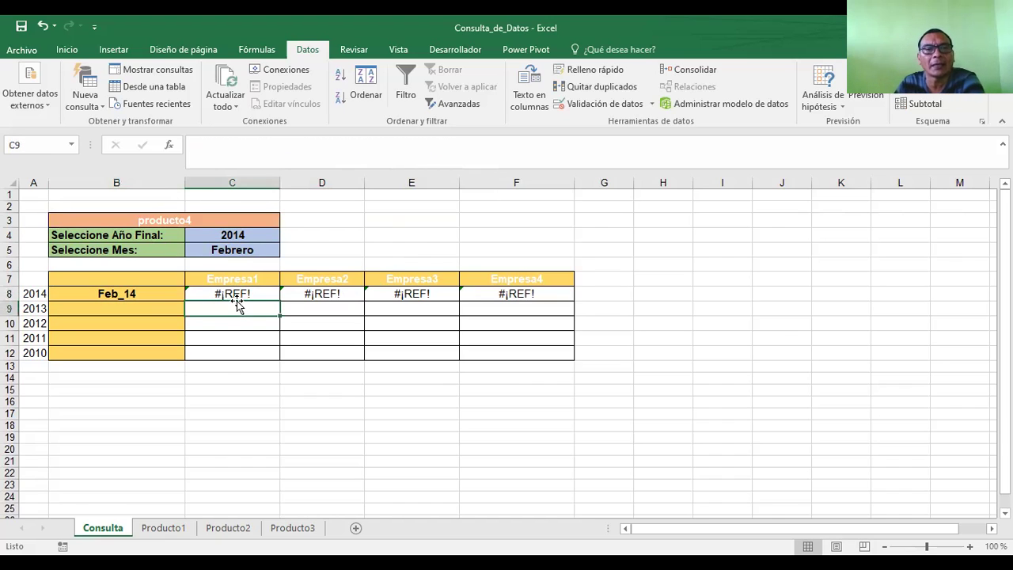
- Compare the INDICE formula in C8 of Consulta with the Fecha and company data columns on the Producto1 sheet
left_click(236, 294)
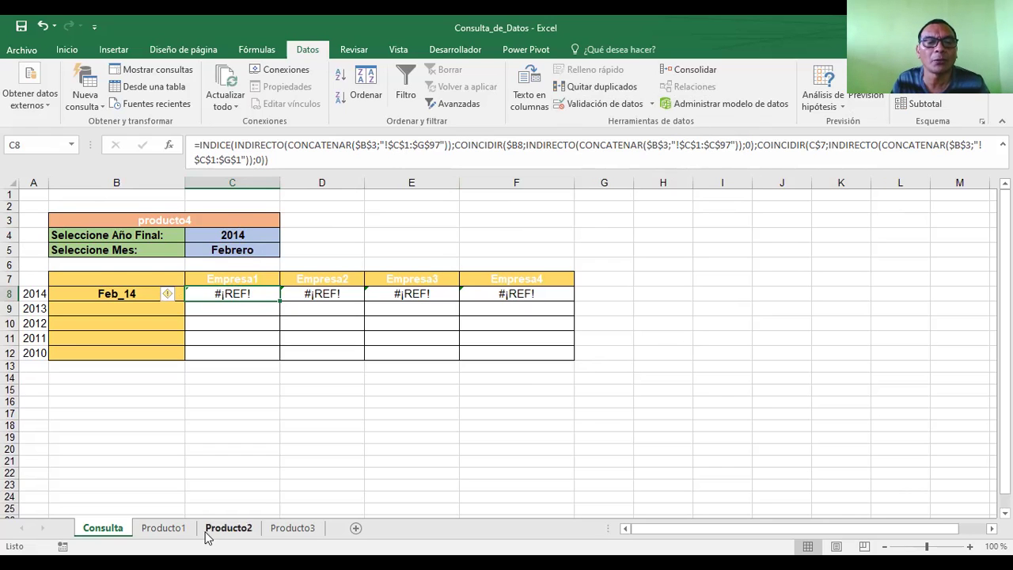
left_click(164, 533)
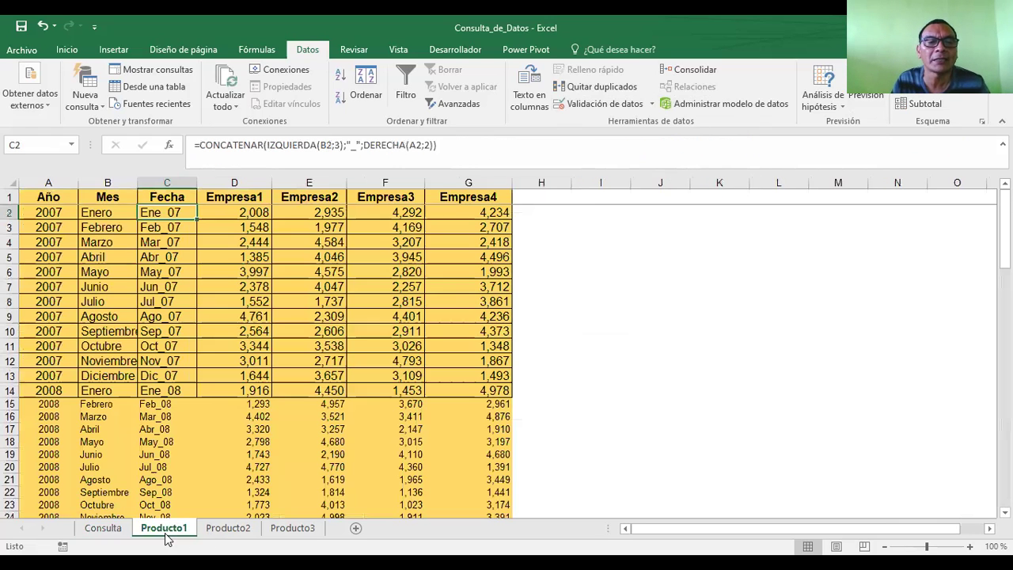
left_click(160, 199)
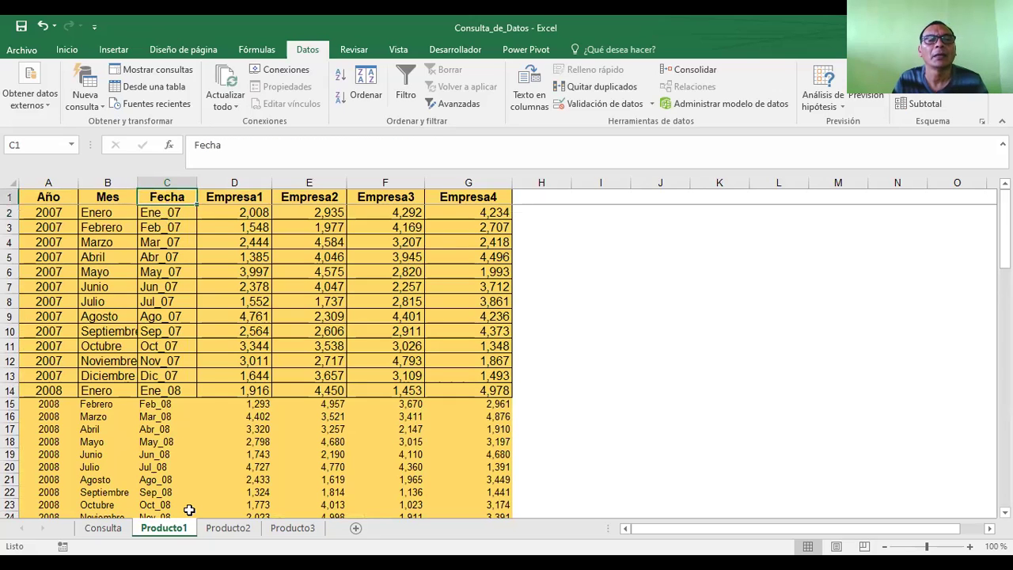
left_click_drag(210, 177, 278, 386)
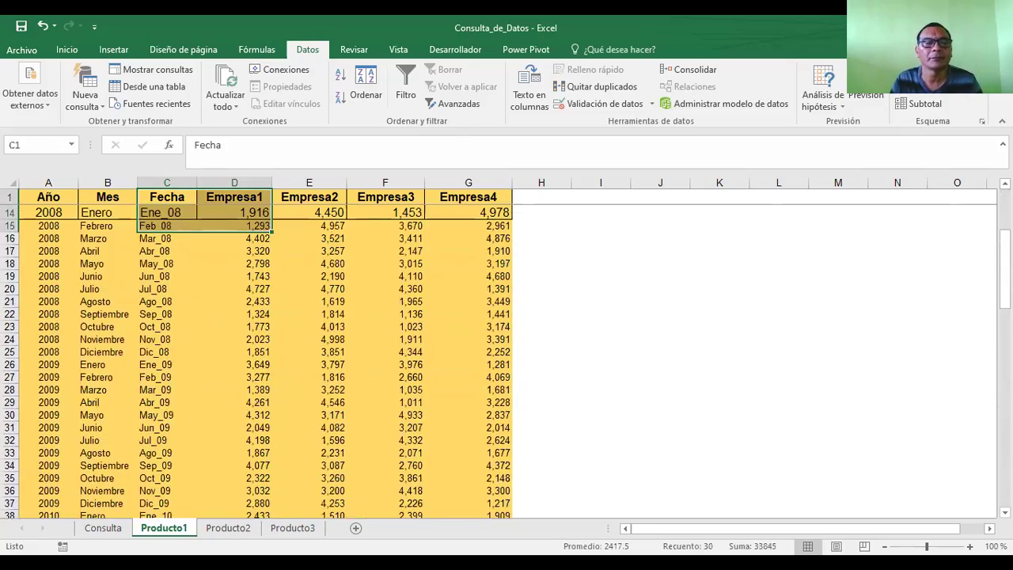
left_click(103, 527)
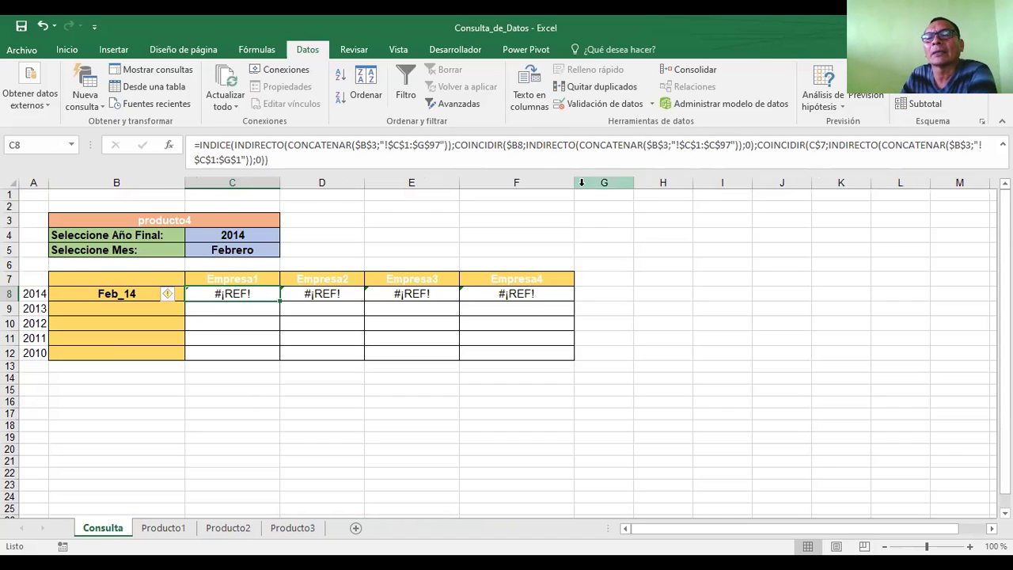
left_click(677, 150)
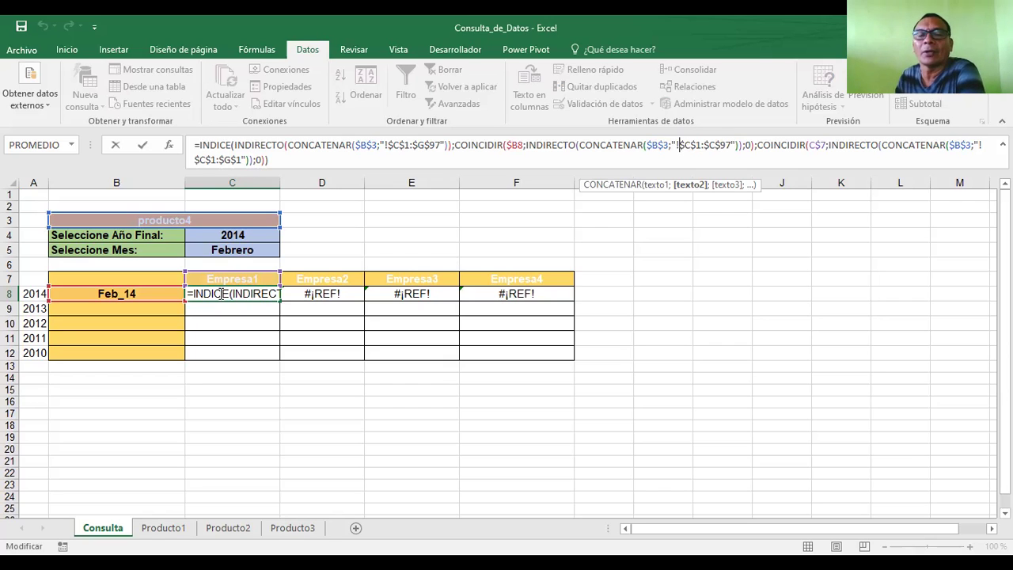
left_click(255, 307)
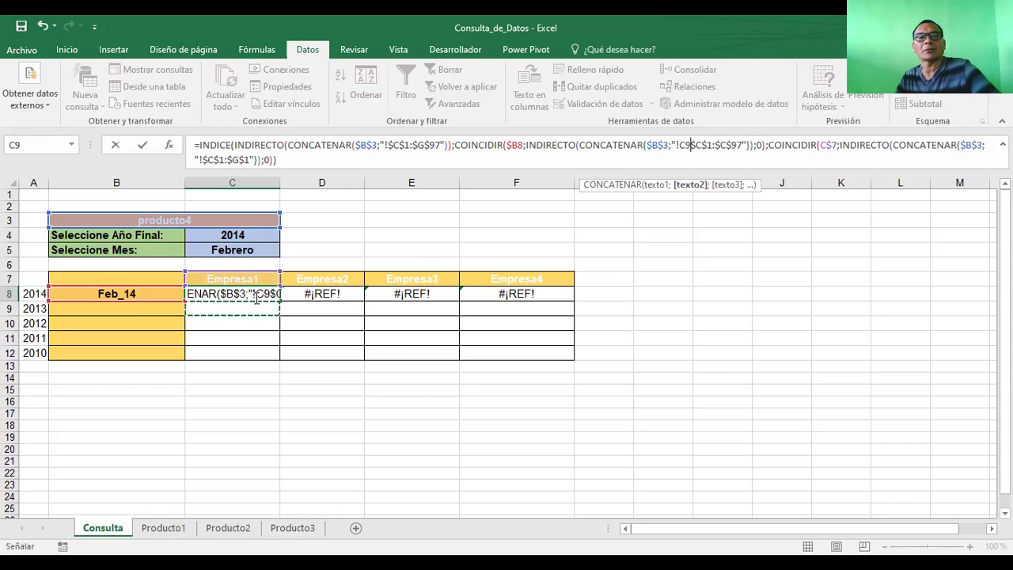
key("Escape")
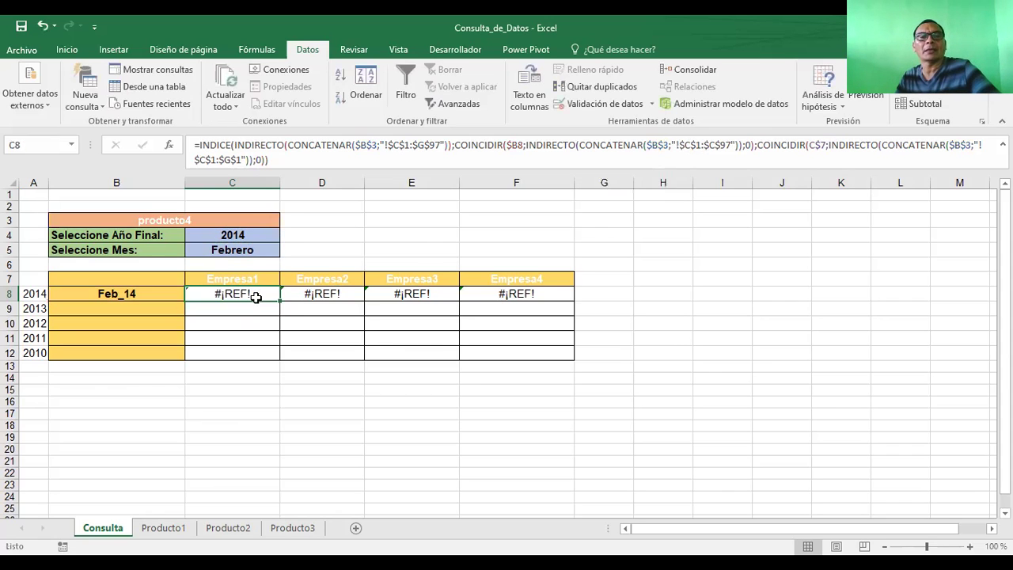
- Undo the choice of producto4 in the product selector in B3
left_click(40, 33)
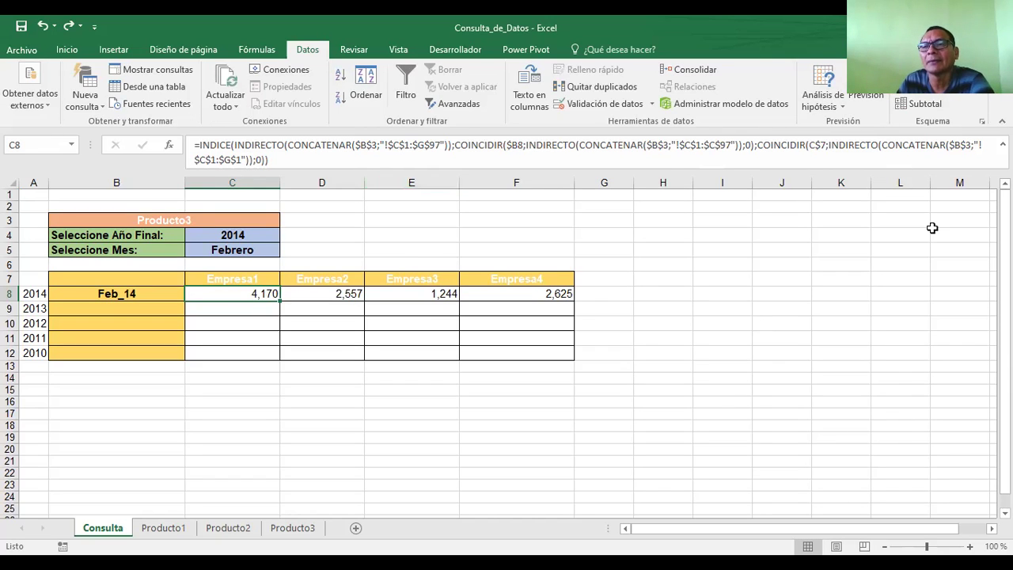
scroll(843, 209, "down", 2)
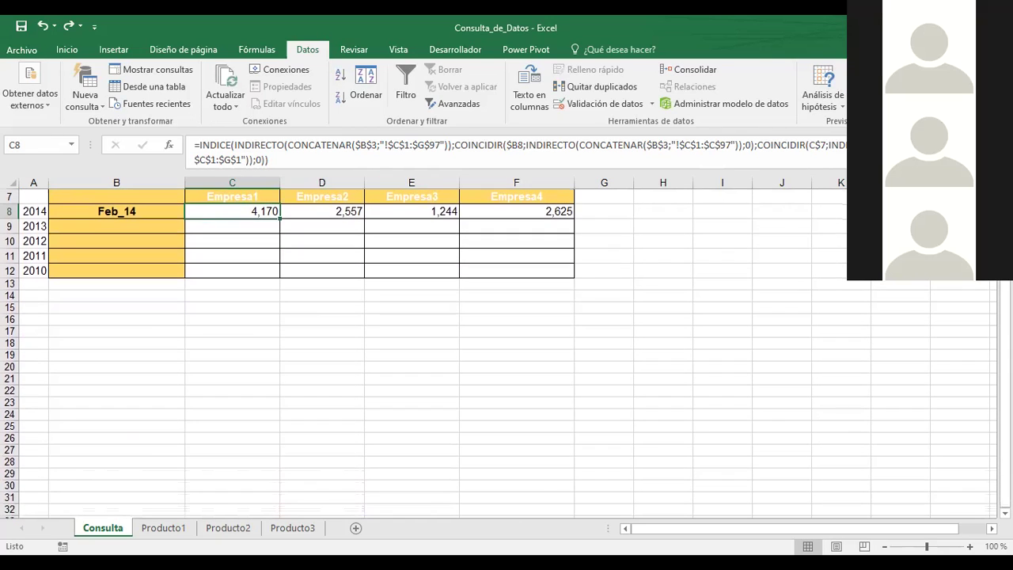
scroll(843, 209, "down", 3)
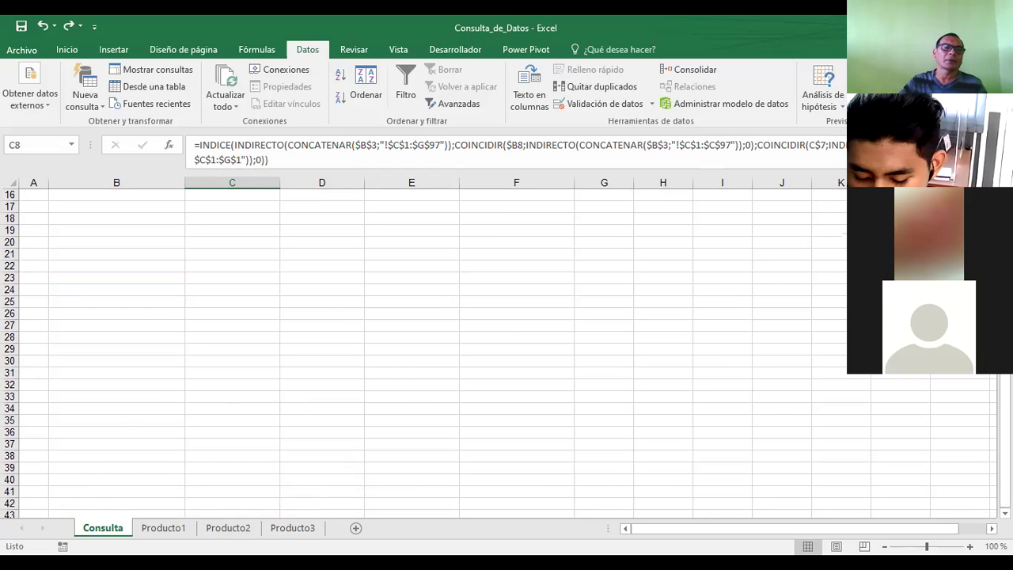
scroll(99, 382, "up", 5)
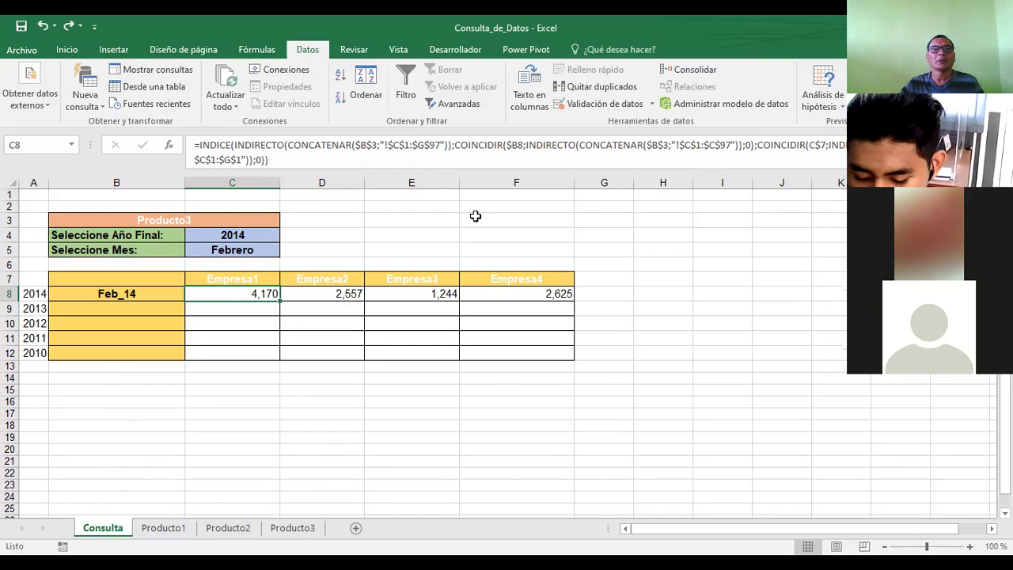
- Try FDG as the company header in C7 and undo the replacement
left_click(471, 208)
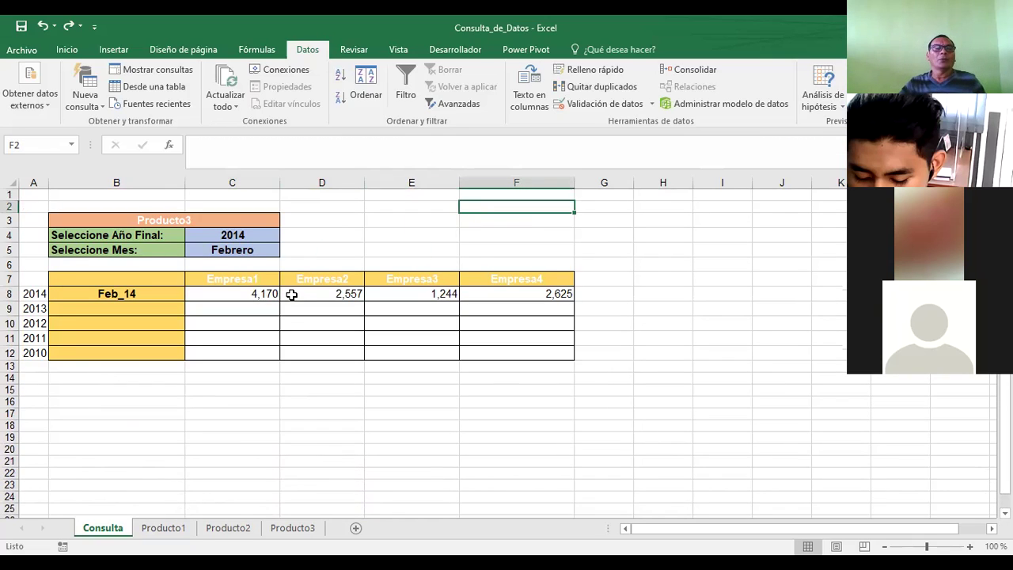
left_click(227, 279)
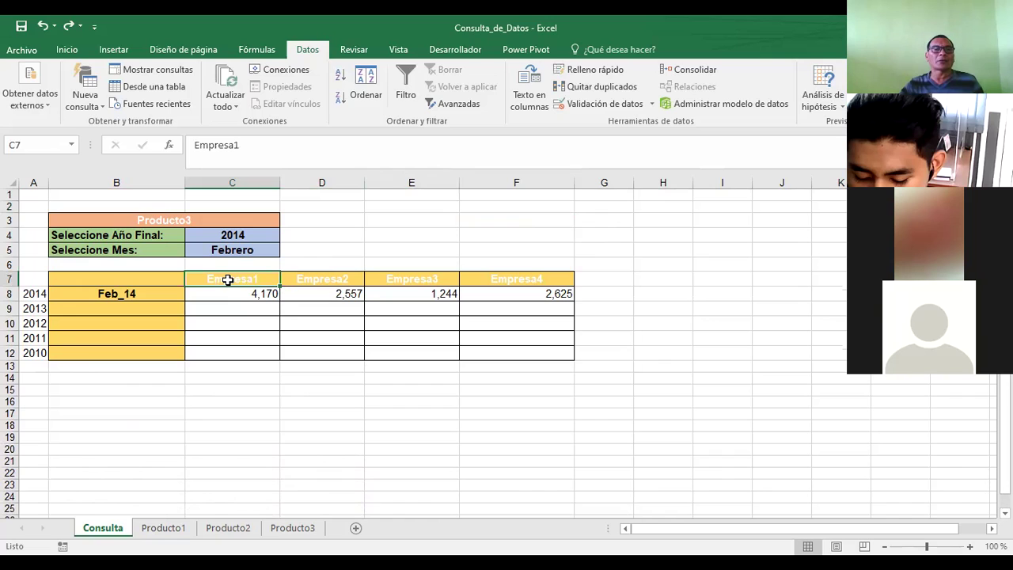
type("FDG")
left_click(403, 248)
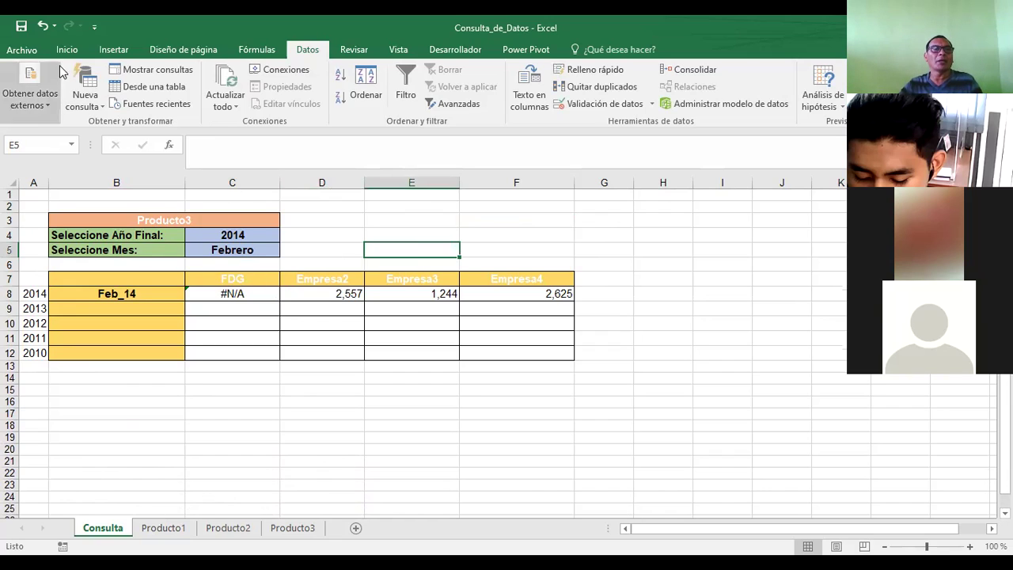
left_click(42, 25)
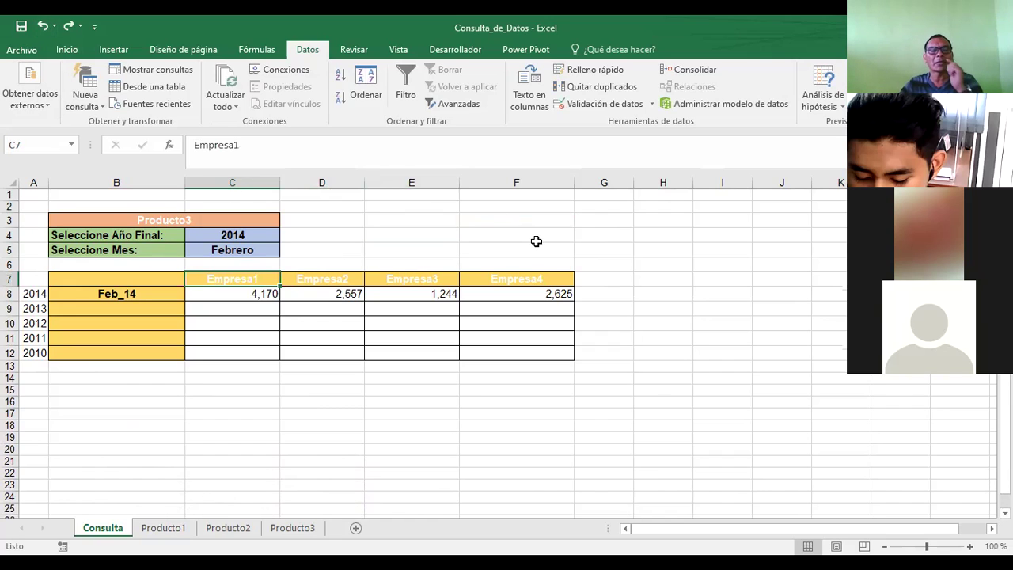
- Try DFGD as the company header in D7 and undo the replacement
left_click(317, 281)
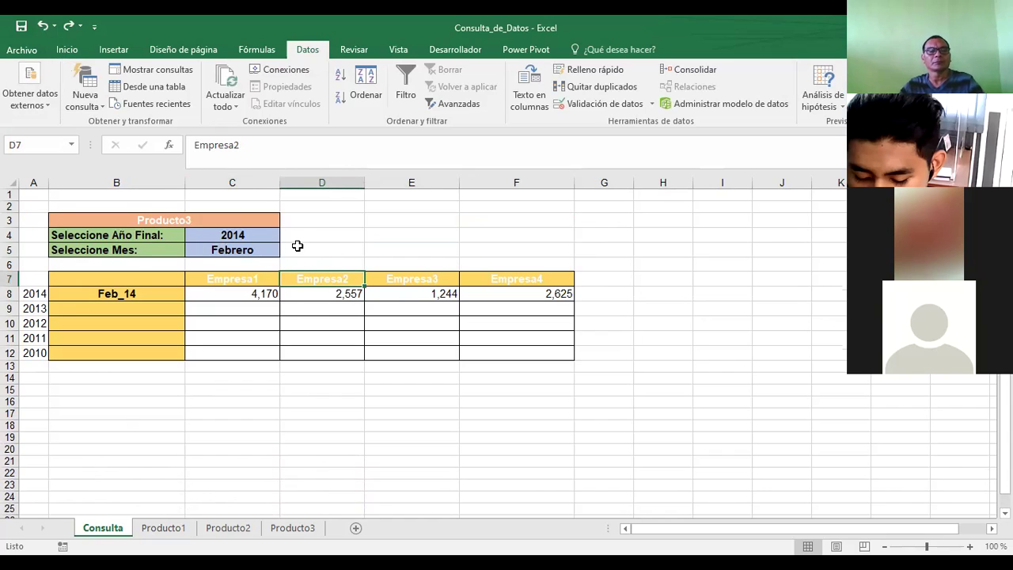
type("DFGD")
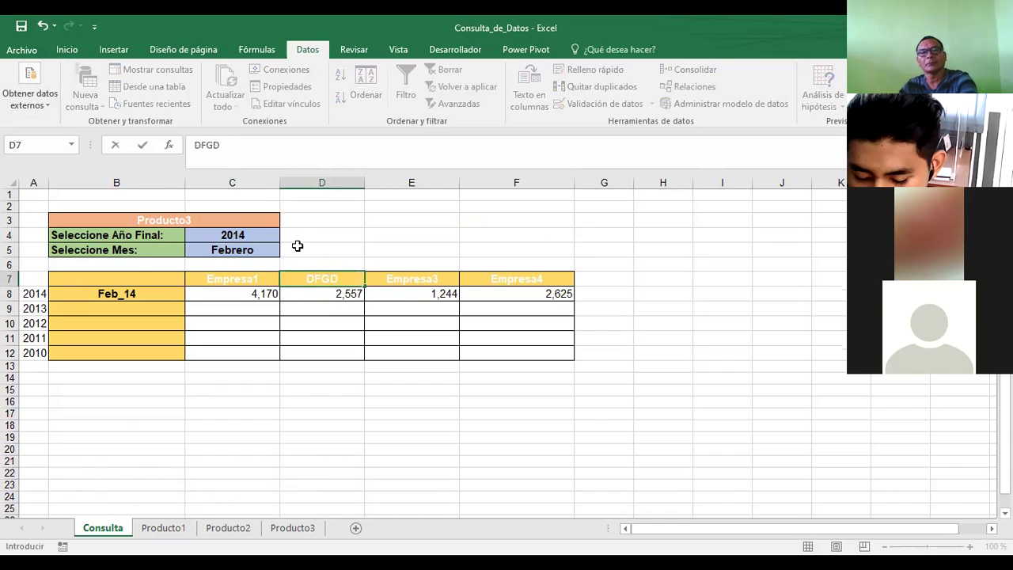
left_click(304, 336)
left_click(332, 280)
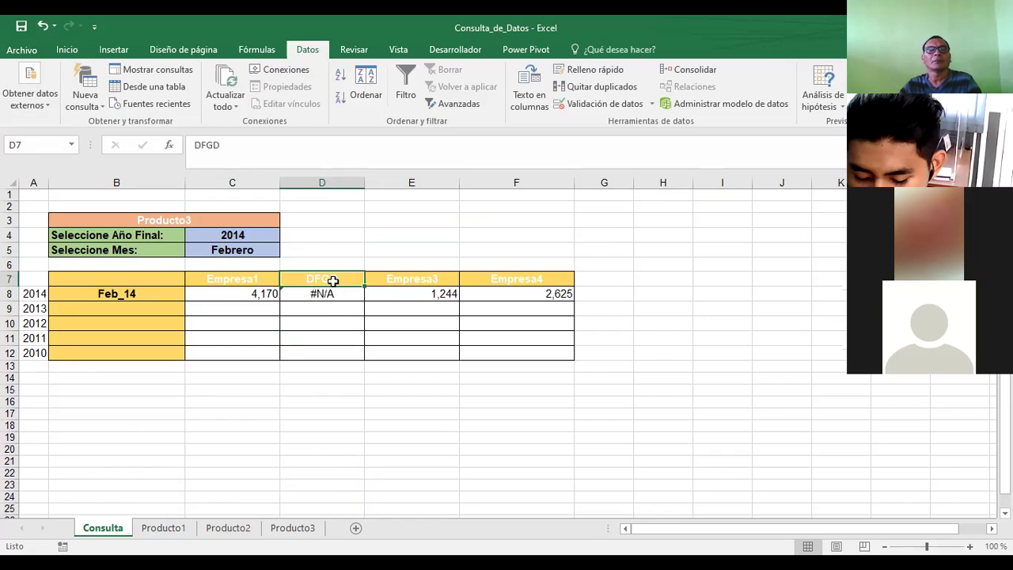
left_click(41, 25)
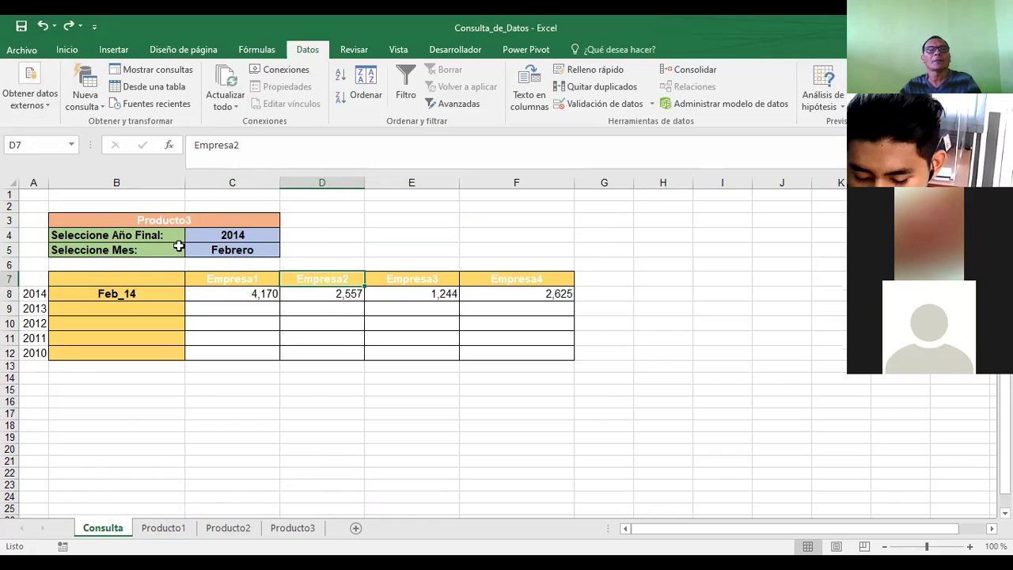
- Review the company headers in C7 and D7 together with the INDICE formula in C8
left_click(244, 277)
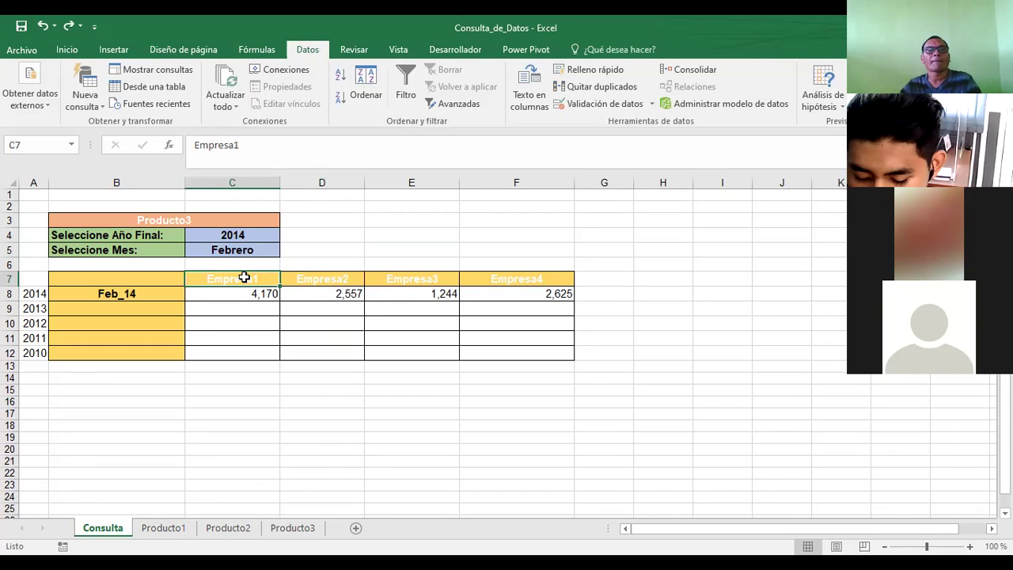
left_click(295, 277)
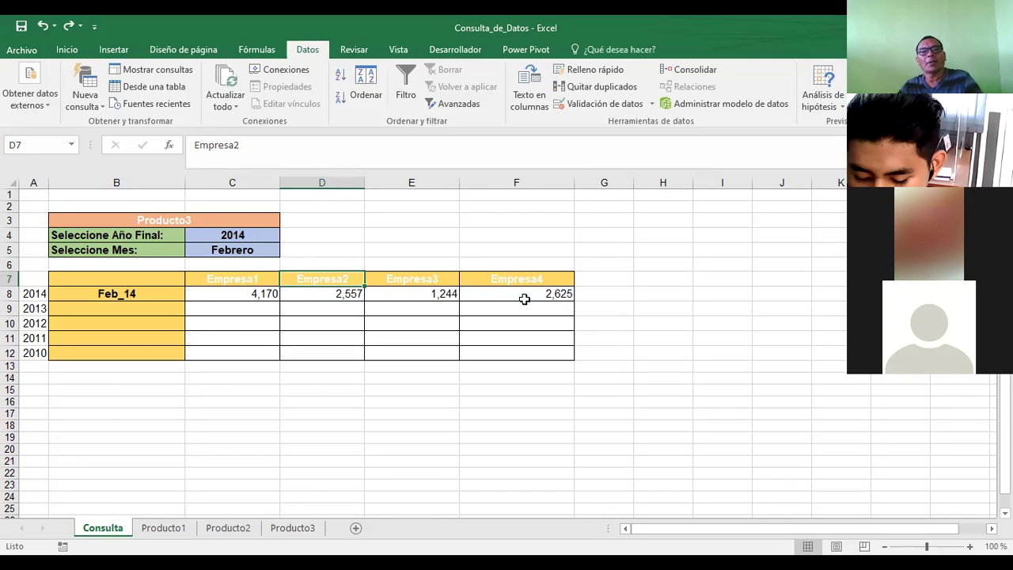
left_click(642, 254)
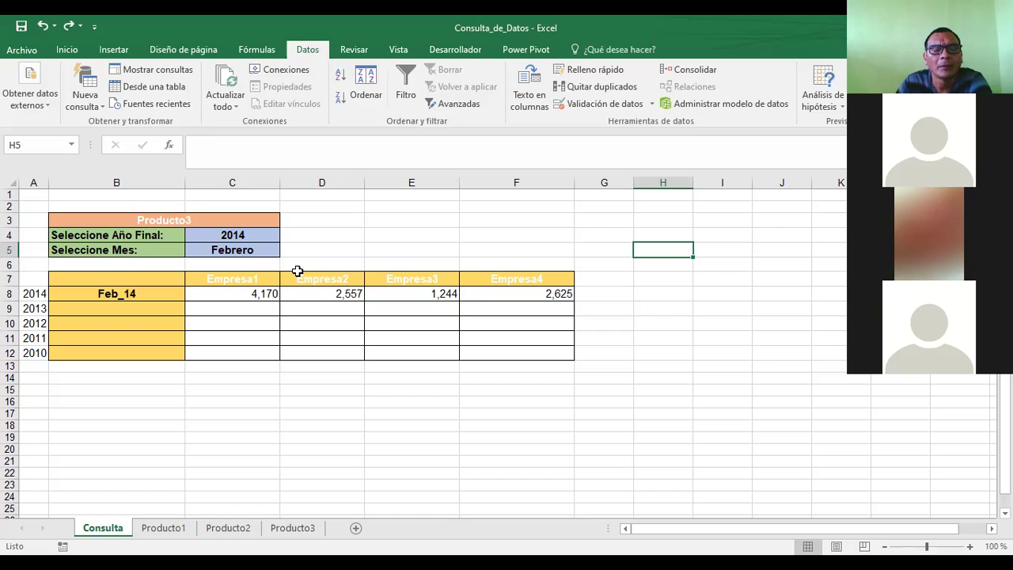
left_click(243, 293)
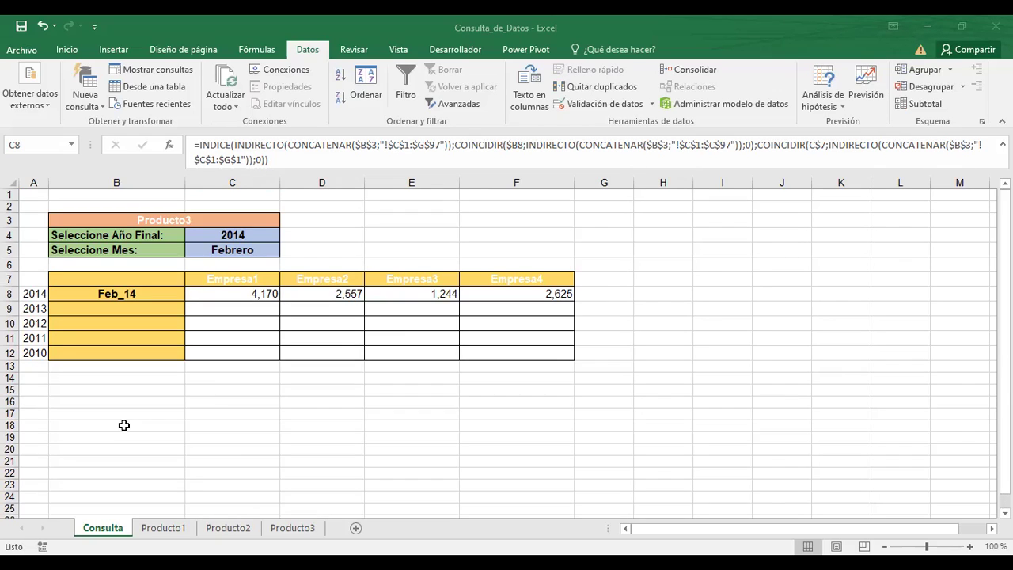
- Open the data validation of the product selector in B3 and clear its list source
left_click(229, 235)
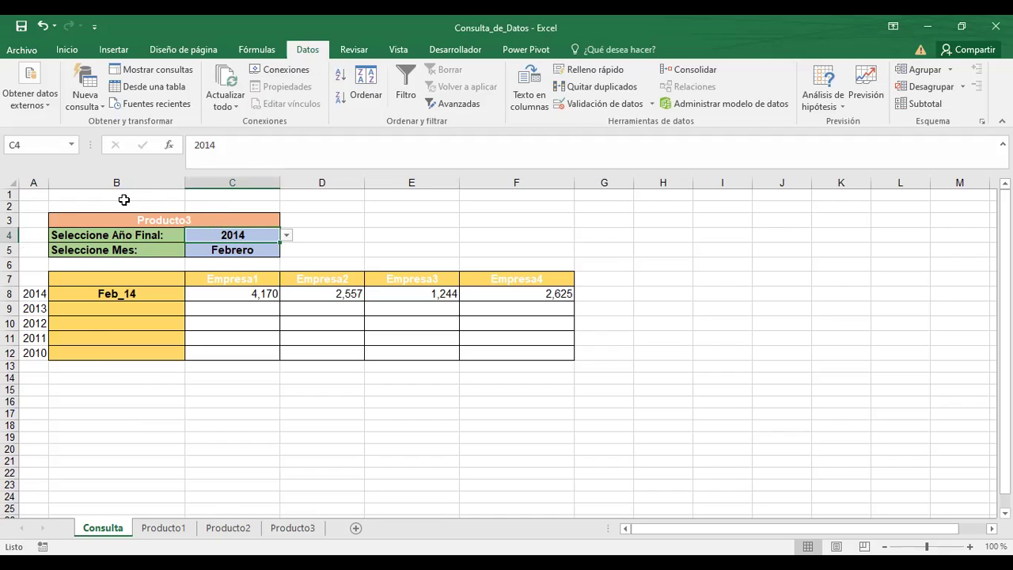
left_click(171, 219)
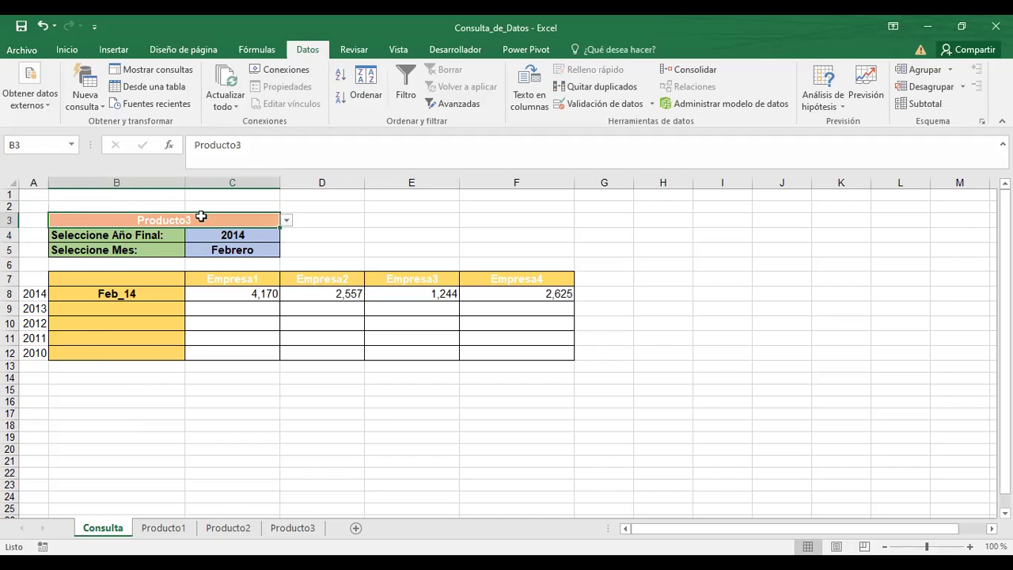
left_click(579, 106)
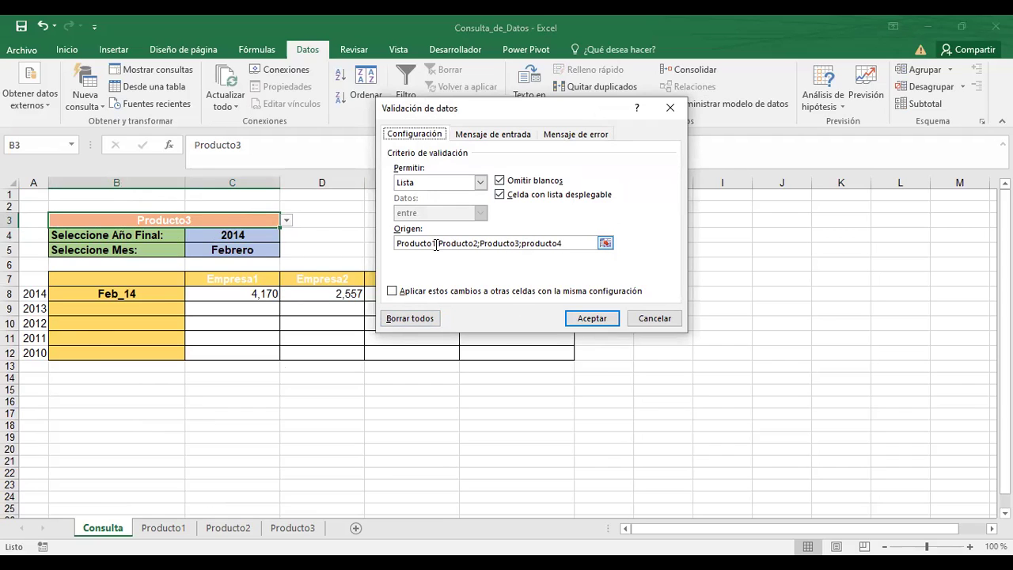
left_click(575, 244)
key("shift+Home")
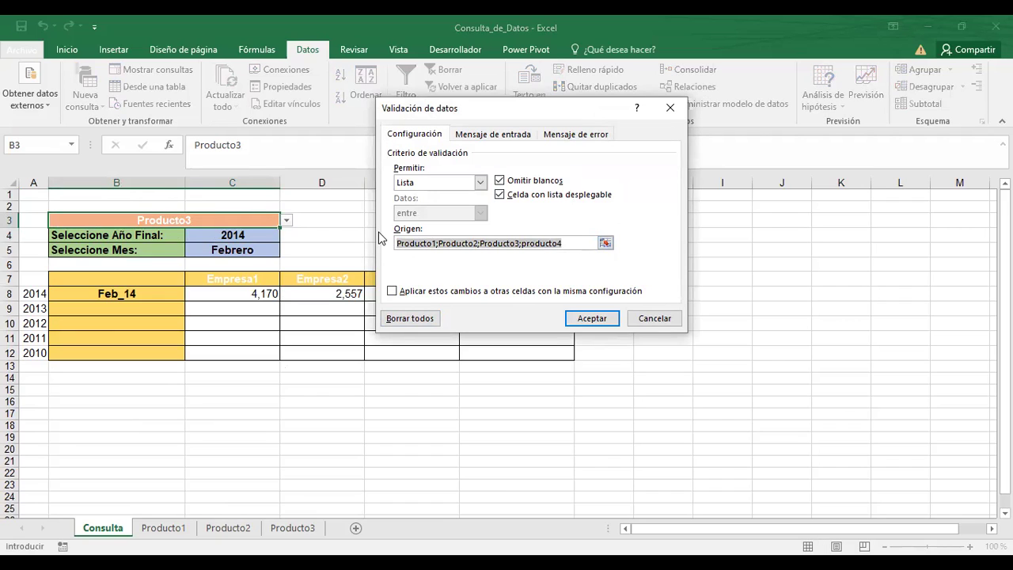
key("Delete")
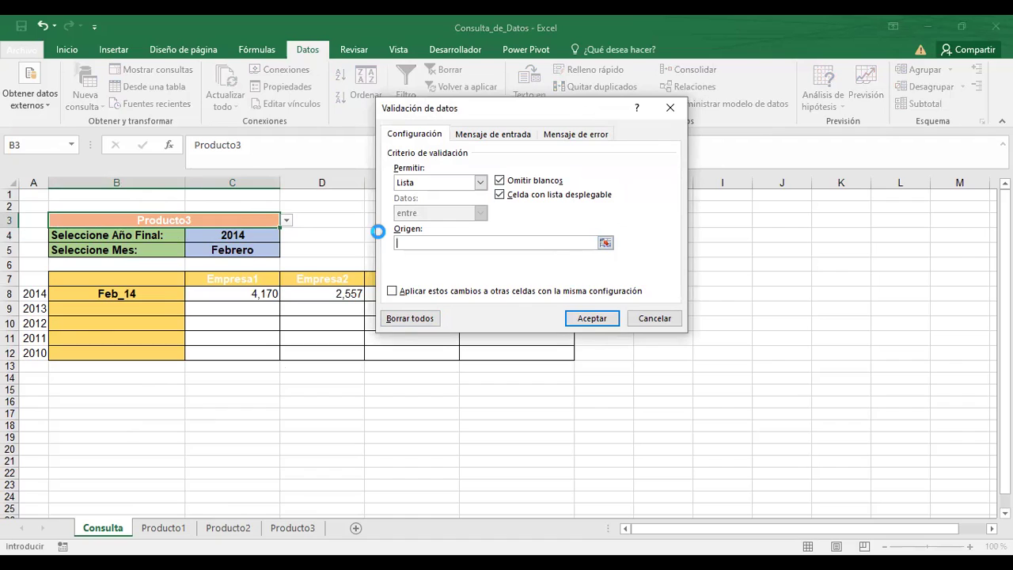
key("Return")
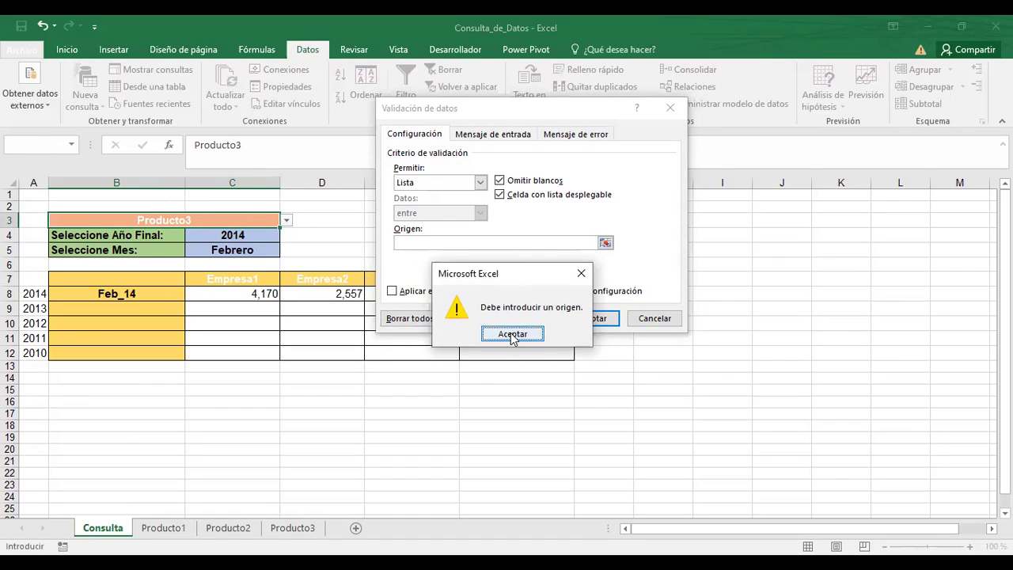
key("Return")
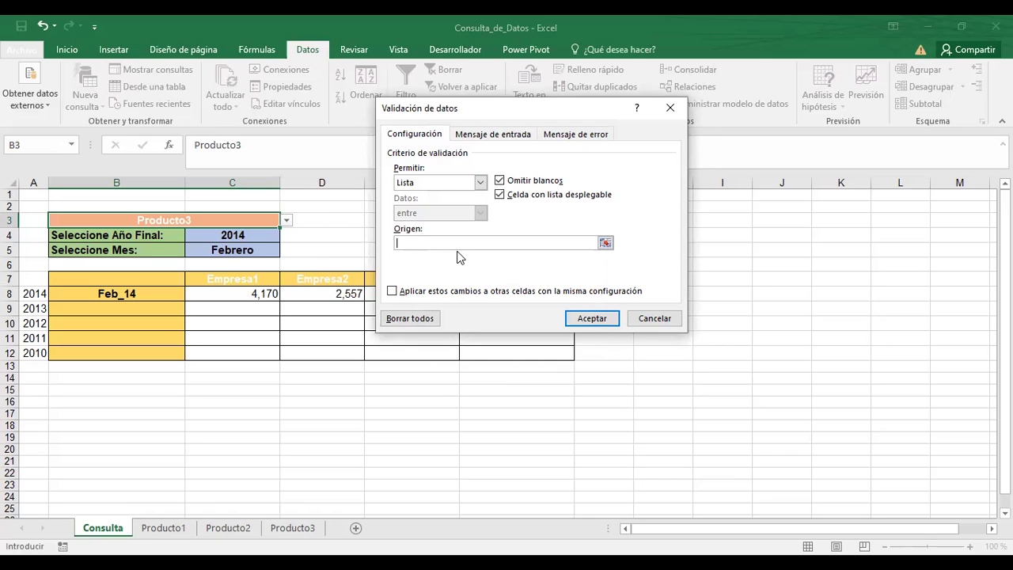
- Set the validation list source of B3 to zona1;zona2;zona3 and choose zona3 in the selector
type("ZO")
key("BackSpace")
key("BackSpace")
type("zona1;zona2;zona3")
left_click(592, 319)
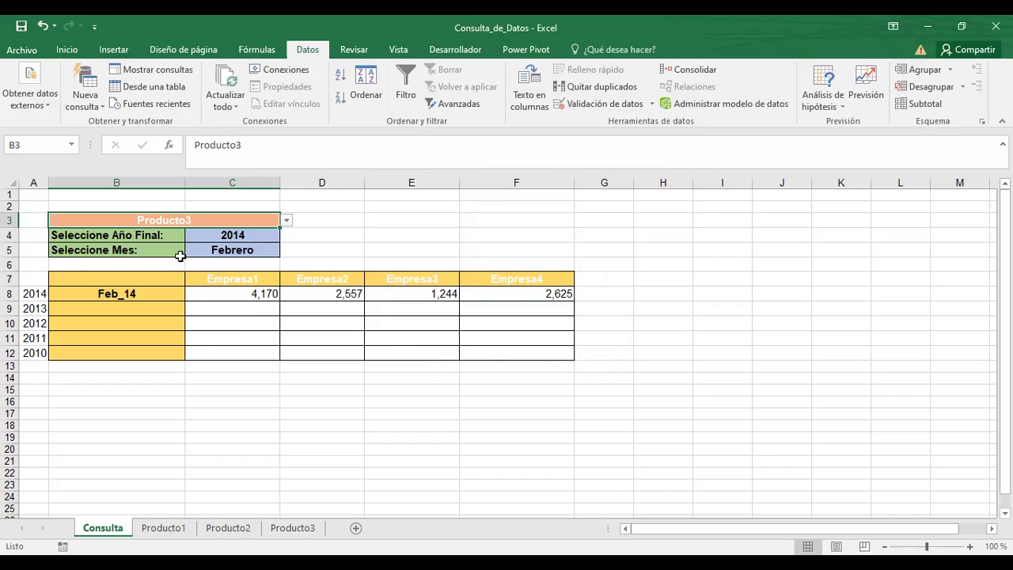
left_click(285, 221)
left_click(121, 251)
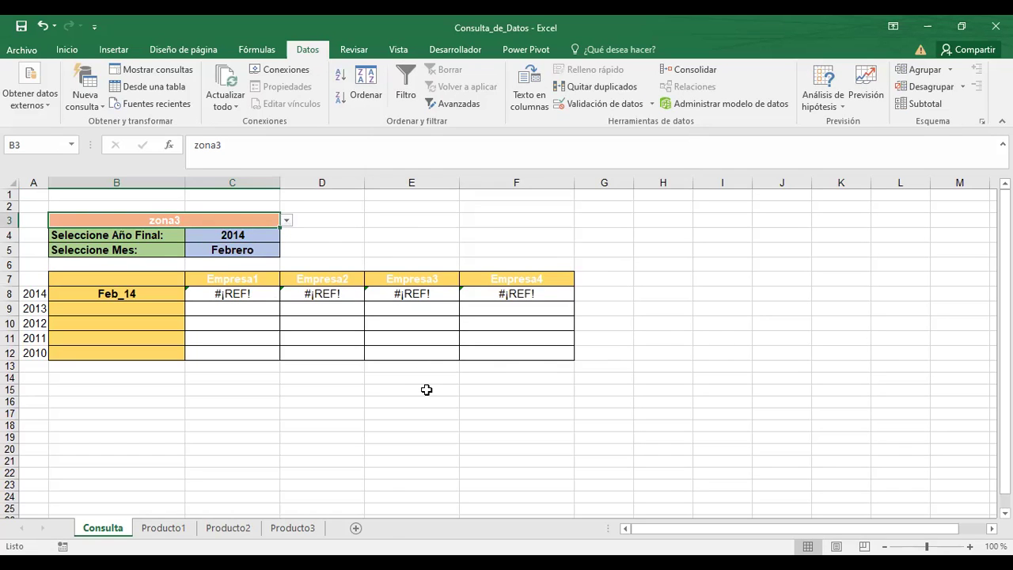
- Rename the Producto3 sheet as zona3 and return to the Consulta sheet
left_click(295, 528)
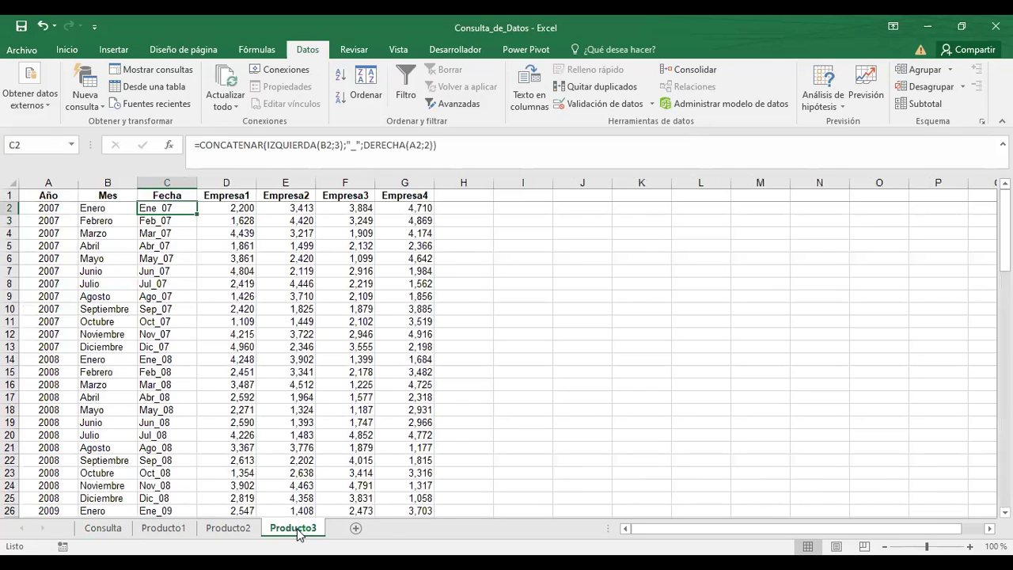
right_click(298, 528)
left_click(356, 390)
type("zona")
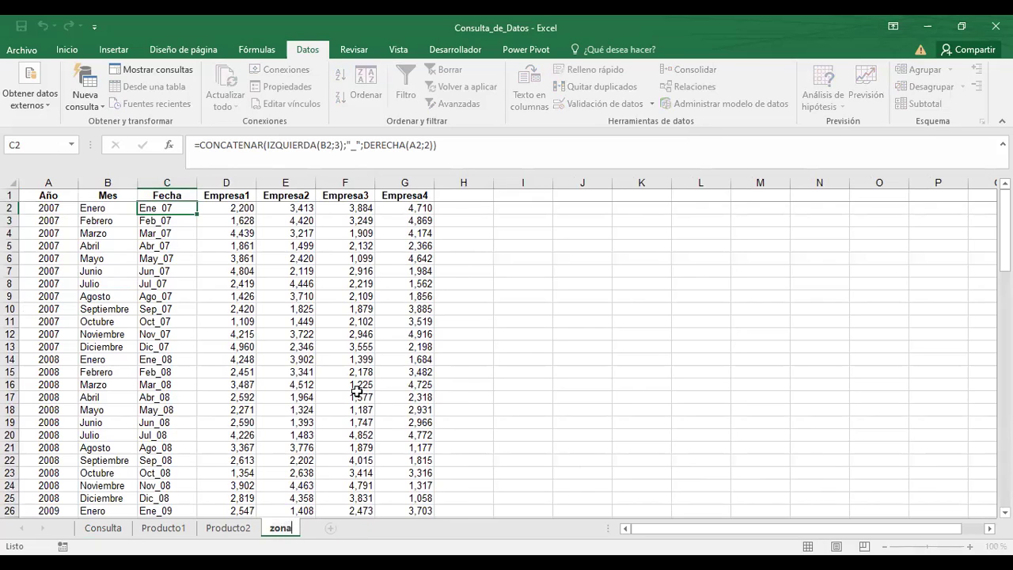
type("3")
left_click(95, 534)
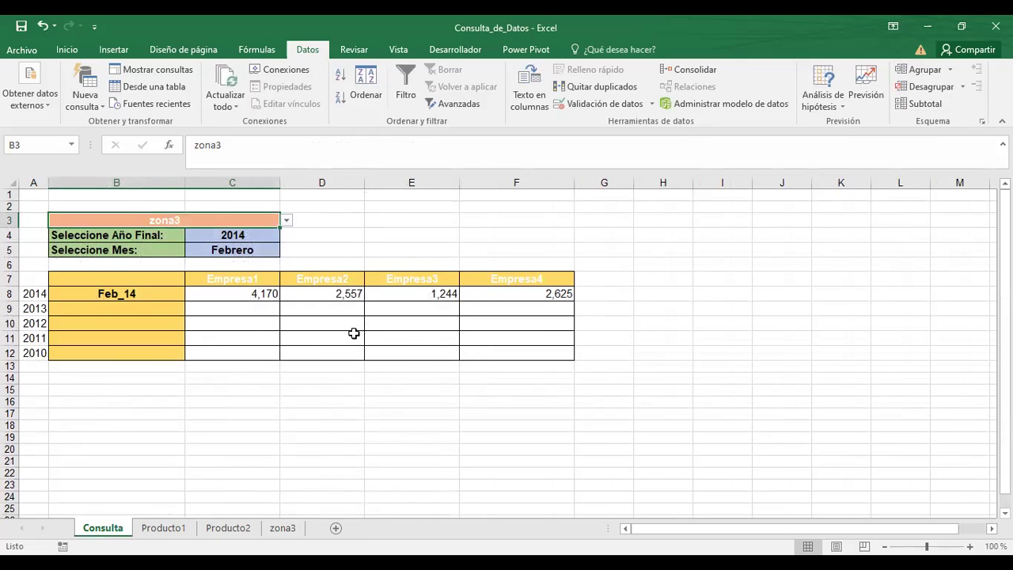
- Rename the Producto2 sheet as zona2
left_click(237, 536)
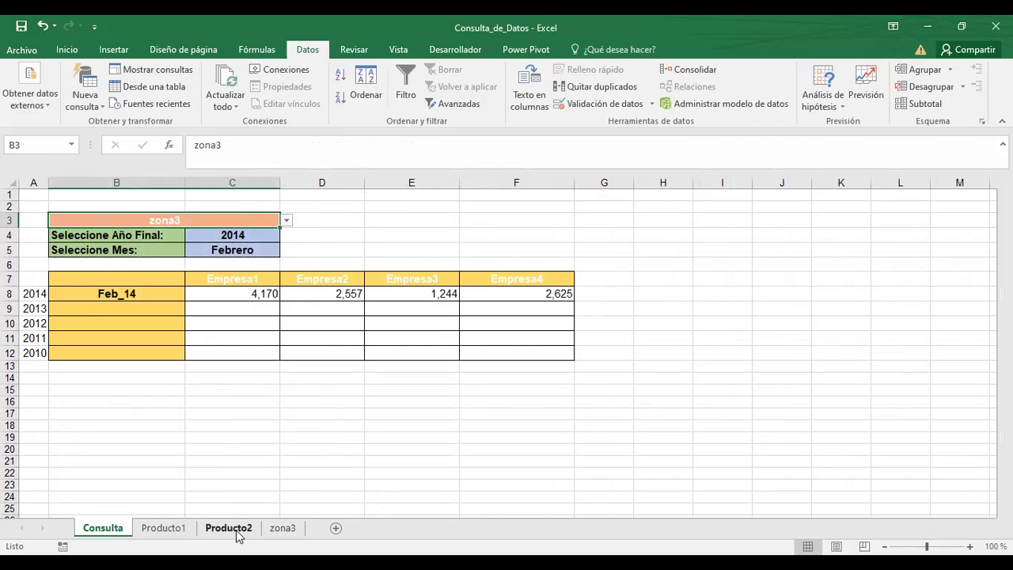
right_click(239, 535)
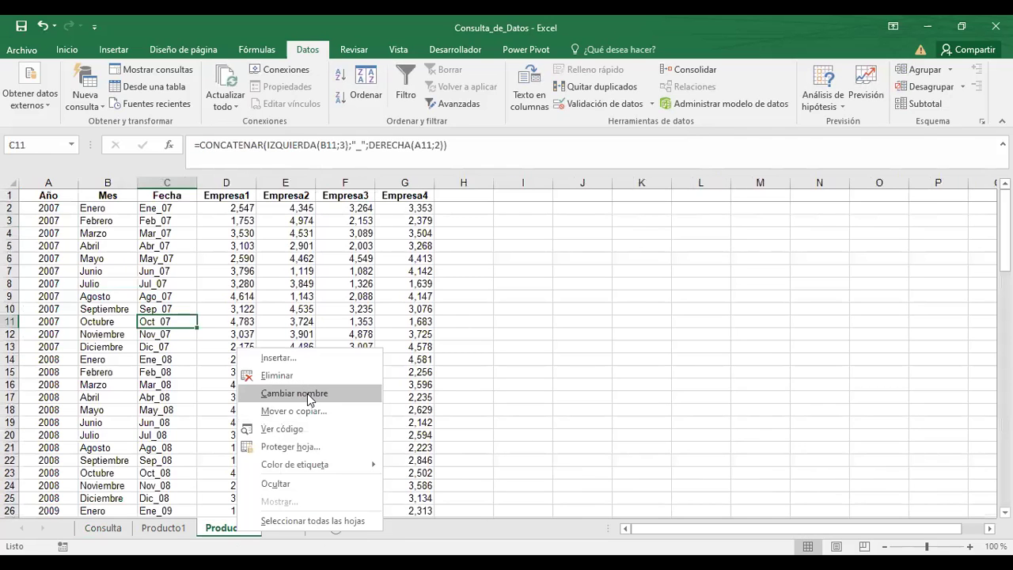
left_click(307, 393)
type("zona2")
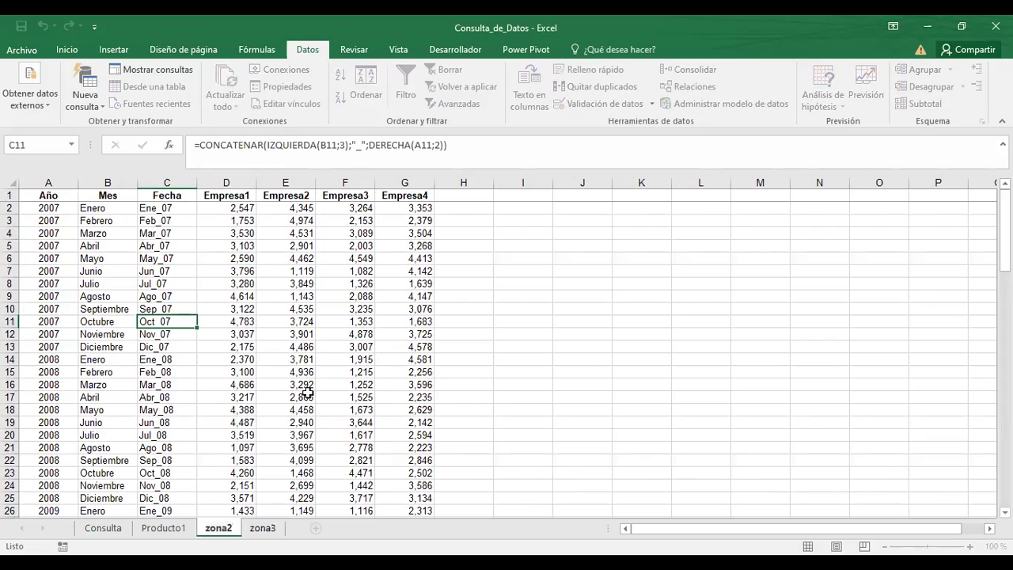
key("Return")
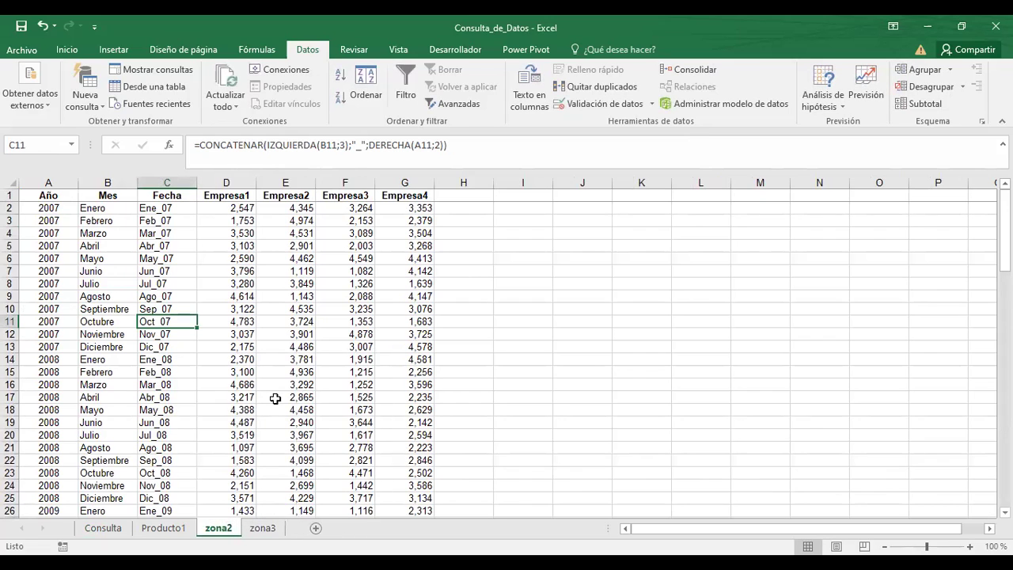
- Rename the Producto1 sheet as zona1
left_click(164, 530)
right_click(164, 530)
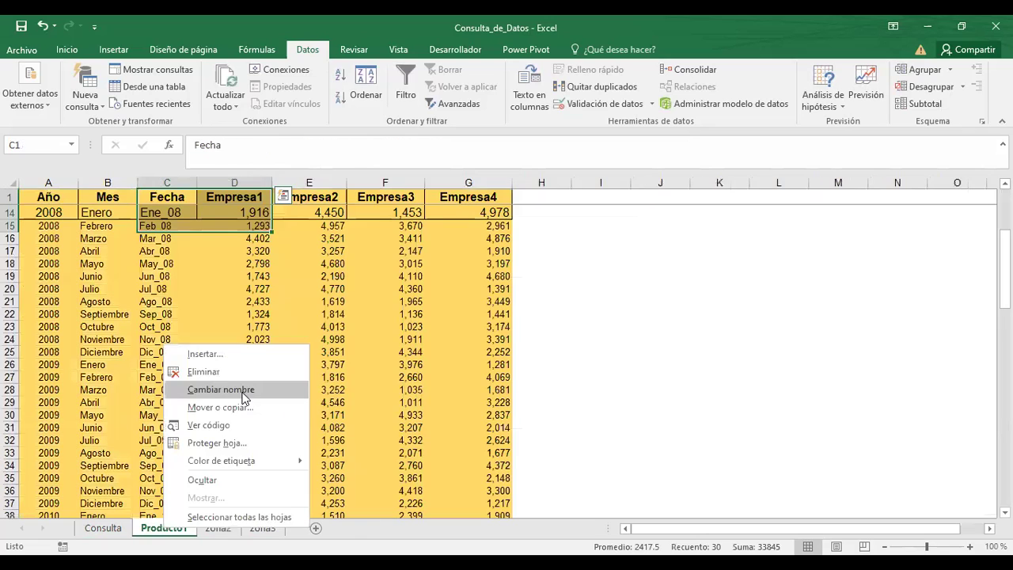
left_click(240, 391)
type("zona1")
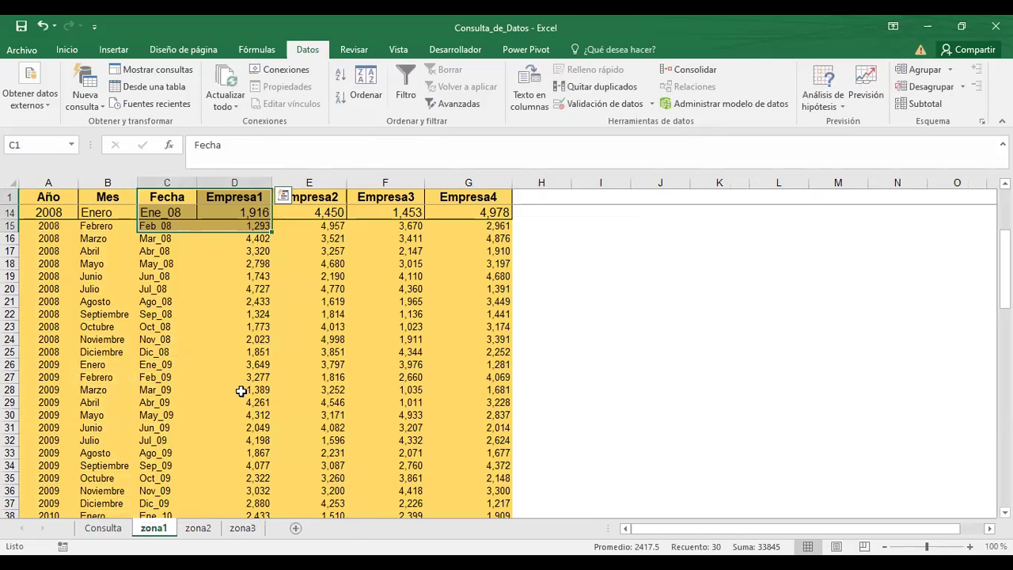
- In the Consulta sheet, choose zona1 and then zona2 in the B3 selector to test the query
left_click(84, 527)
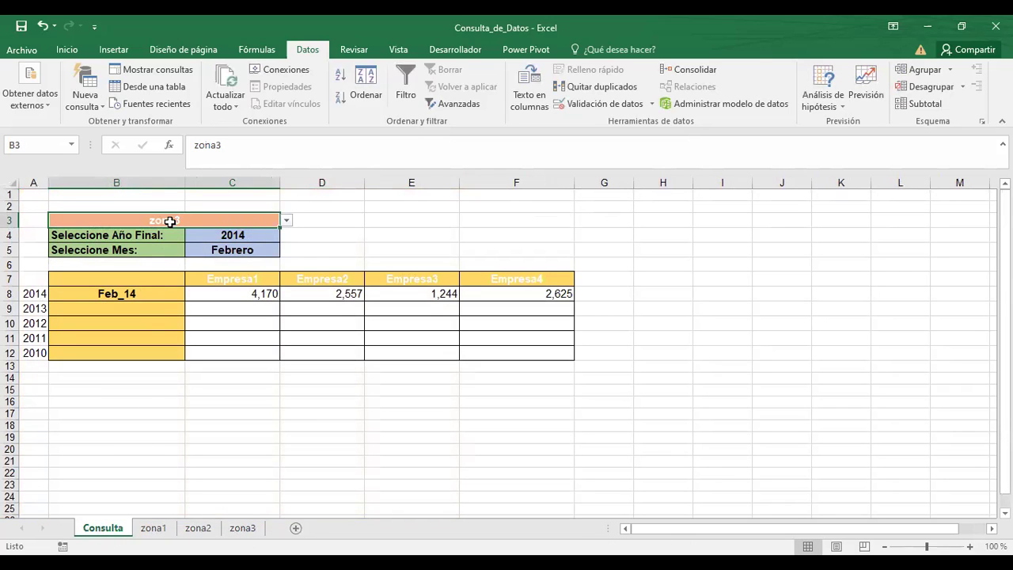
left_click(285, 220)
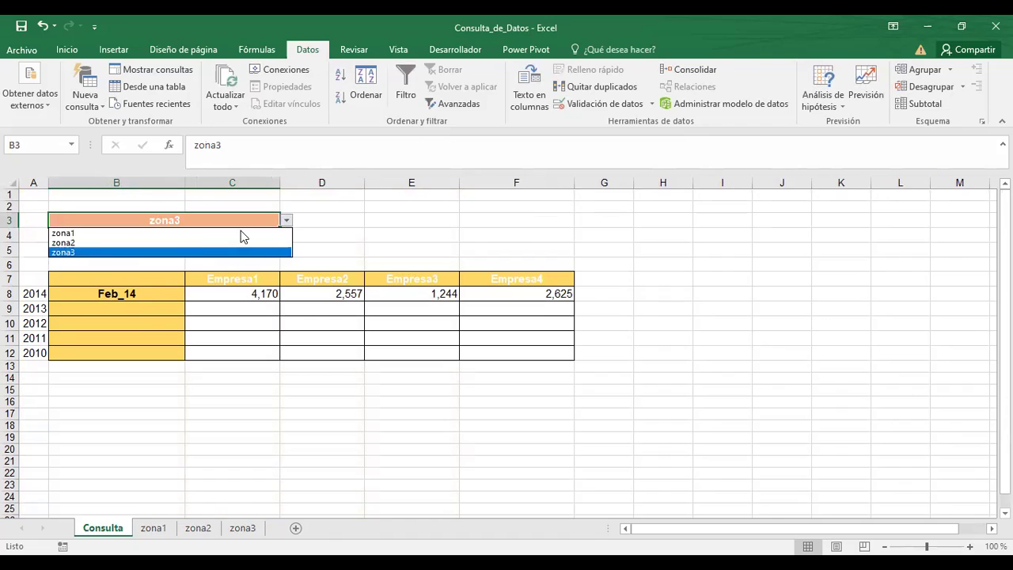
left_click(117, 234)
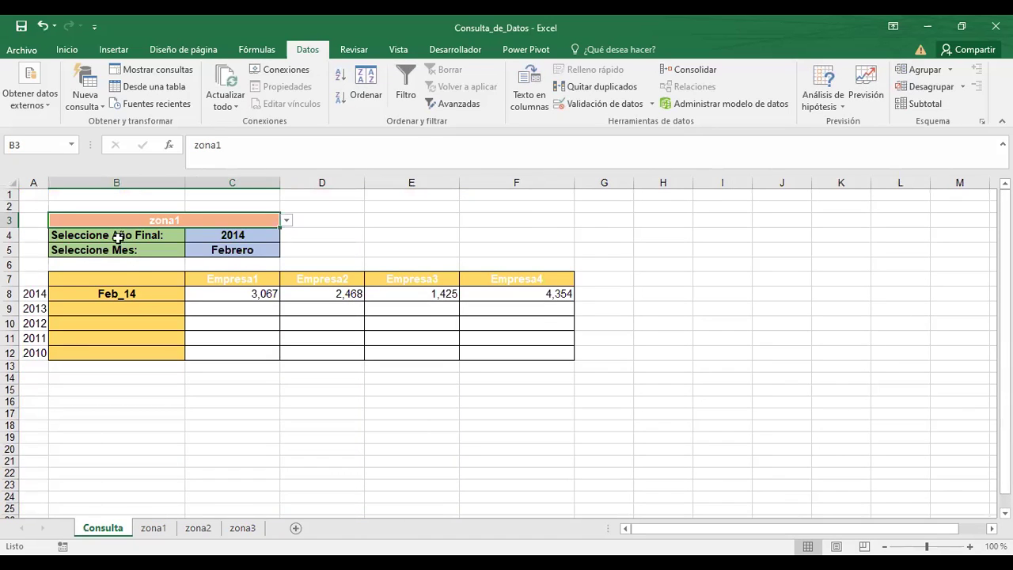
left_click(286, 220)
left_click(123, 240)
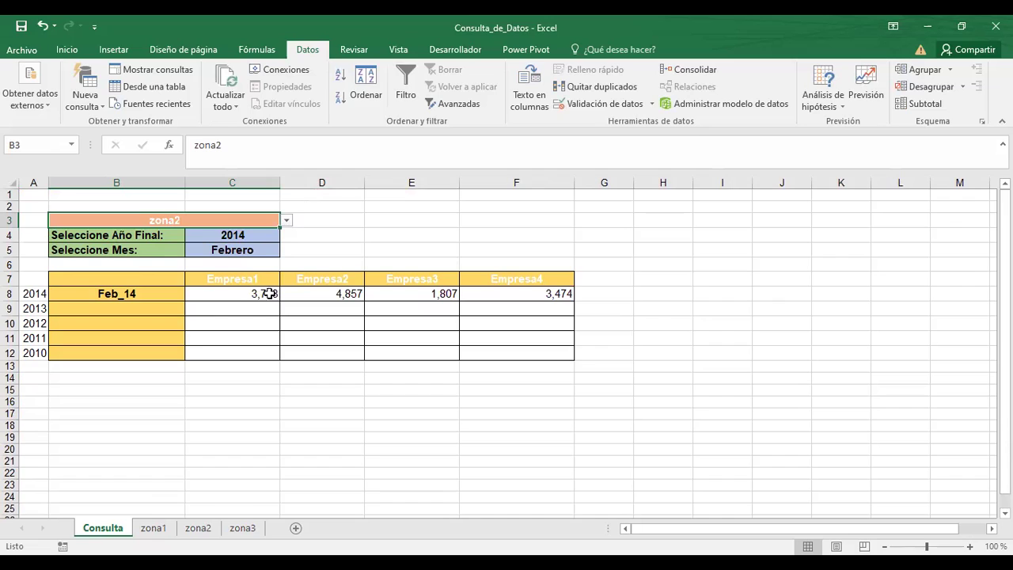
- Review the INDICE formula in C8, the year selector in C4 and the CONCATENAR date formula in B8, including its reference to C5
left_click(237, 294)
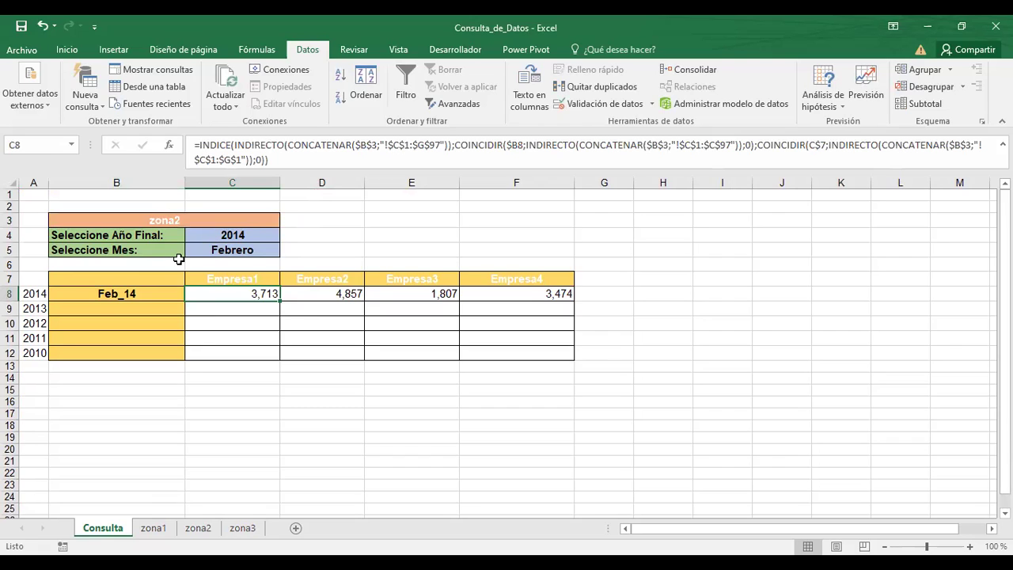
left_click(214, 235)
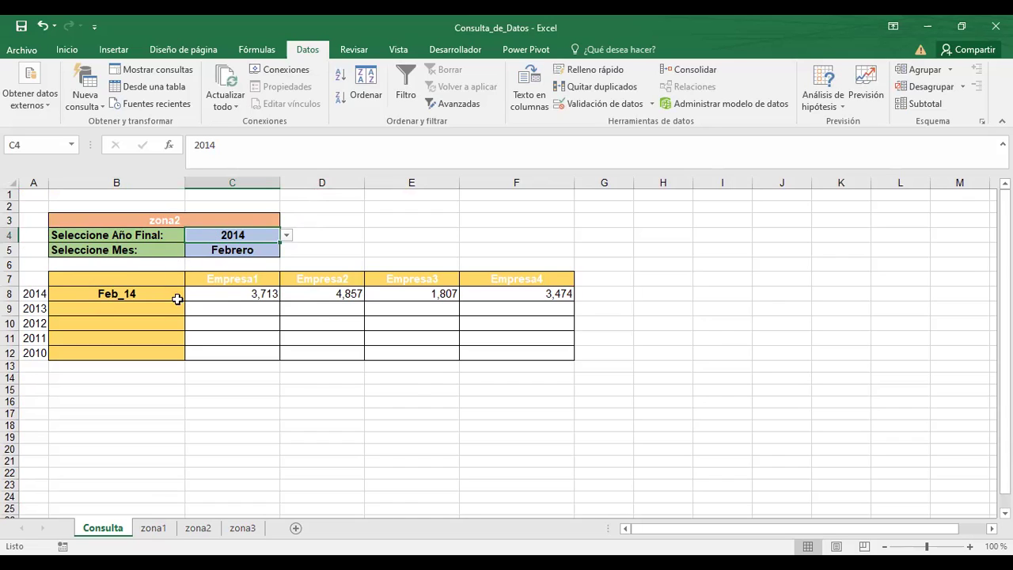
left_click(108, 294)
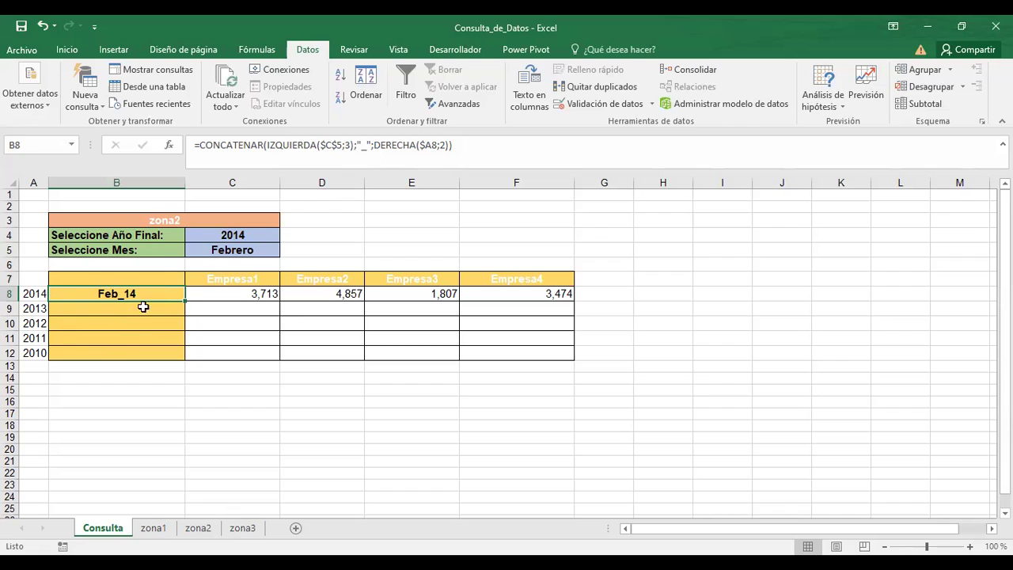
left_click(212, 296)
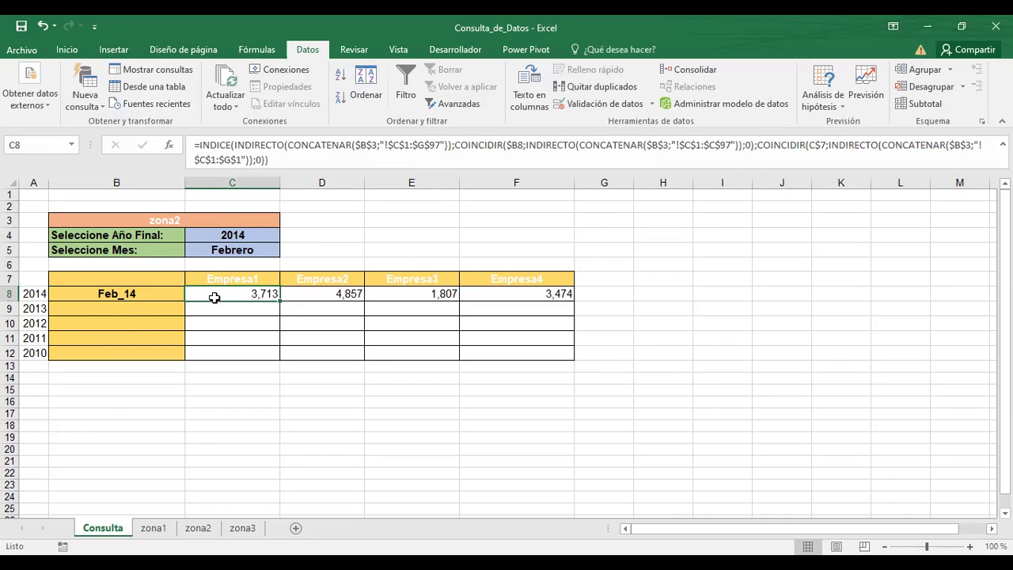
left_click(113, 292)
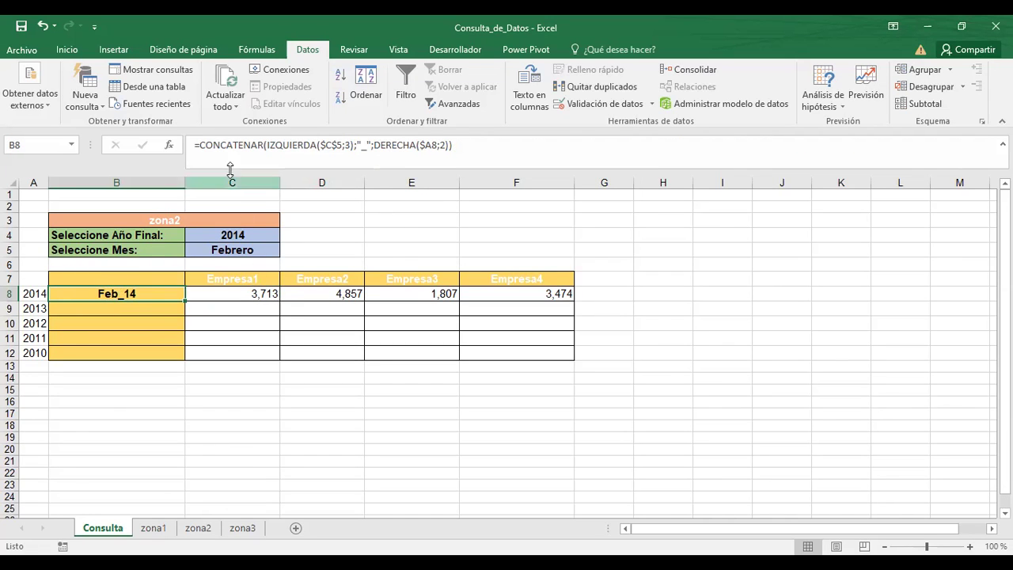
left_click(341, 146)
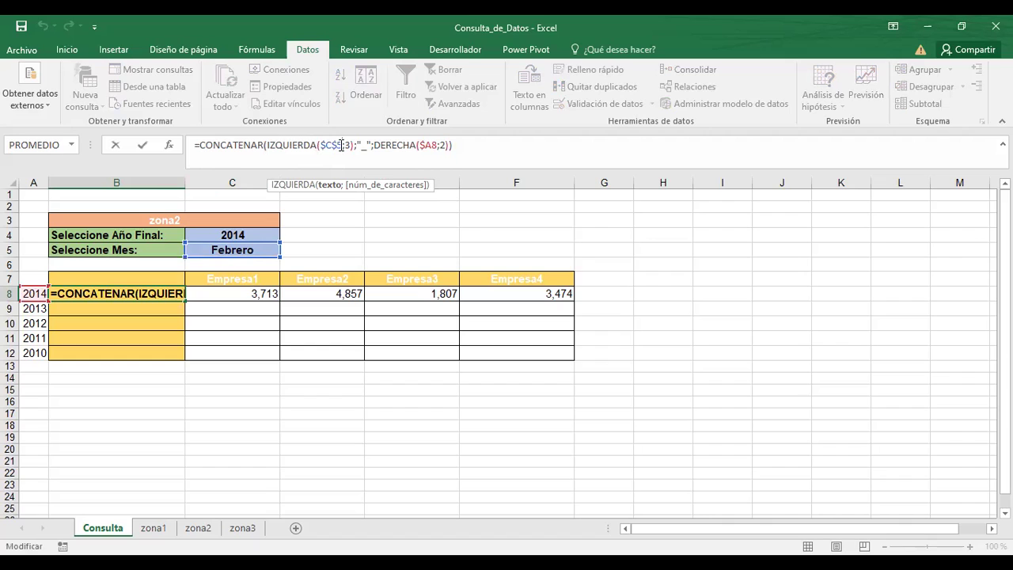
left_click(235, 291)
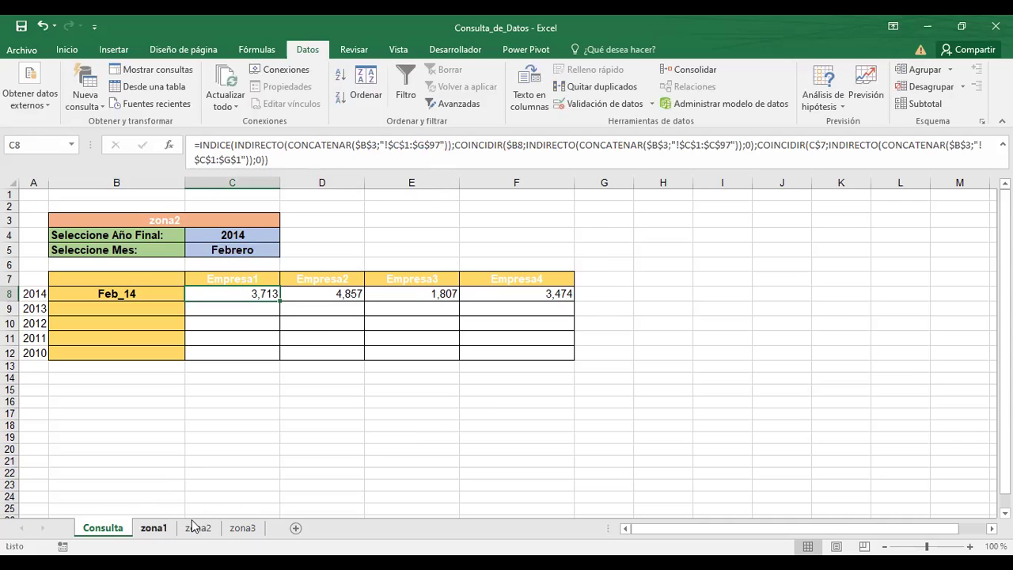
- Compare the data sheets zona1, zona2 and zona3 with the formulas in row 8 and the company header in E7 of Consulta
left_click(153, 528)
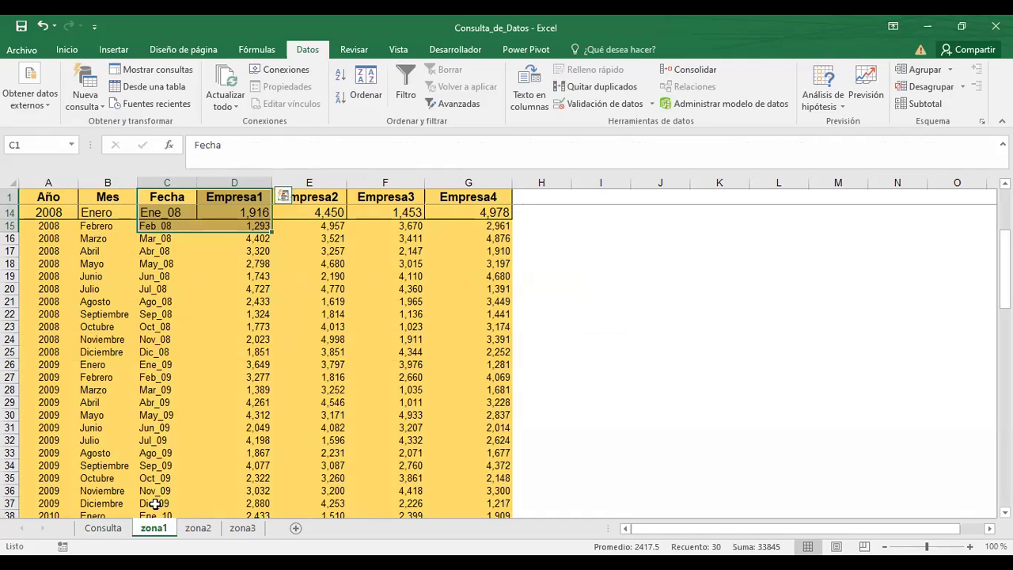
left_click(103, 528)
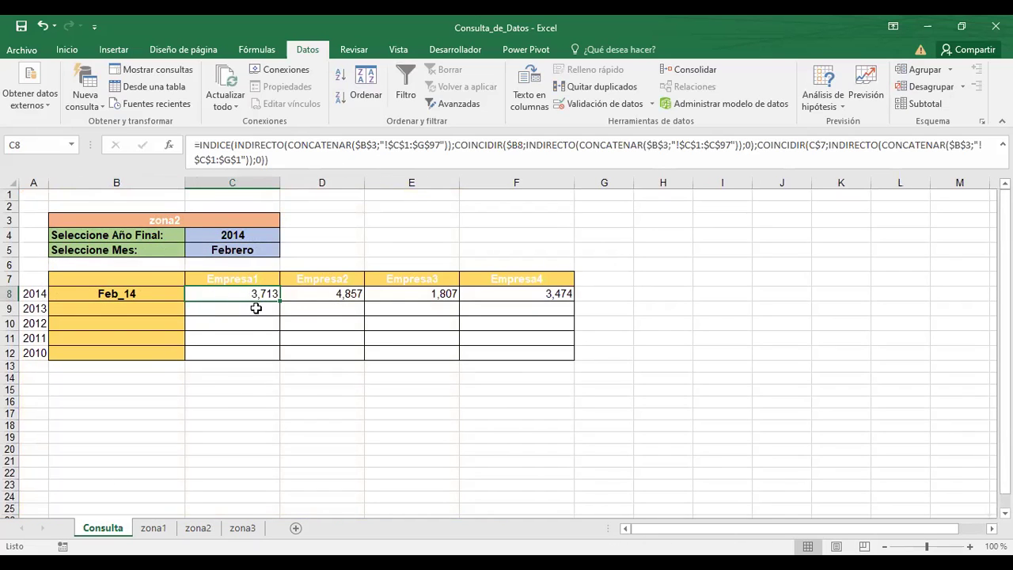
left_click(302, 295)
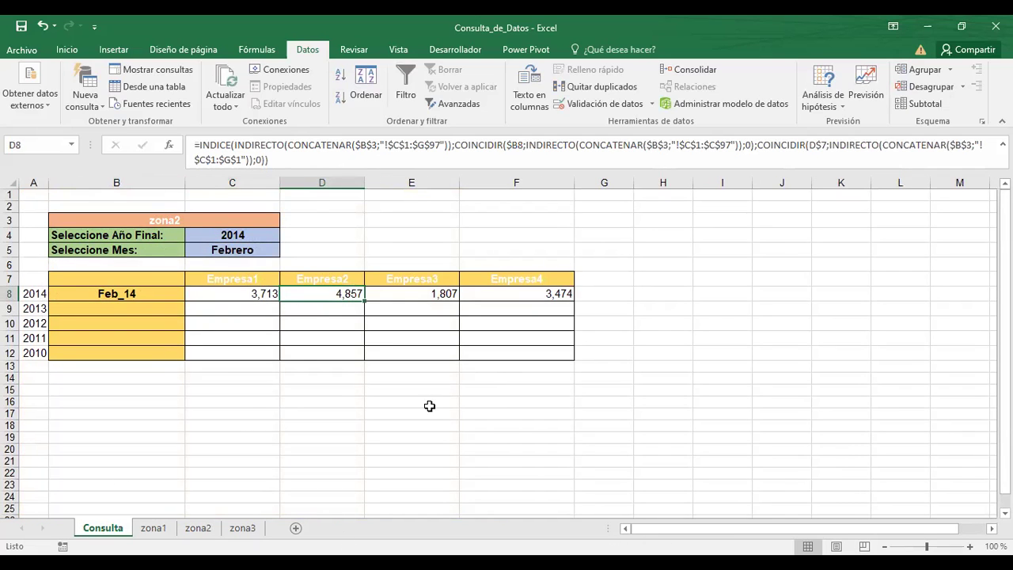
left_click(196, 530)
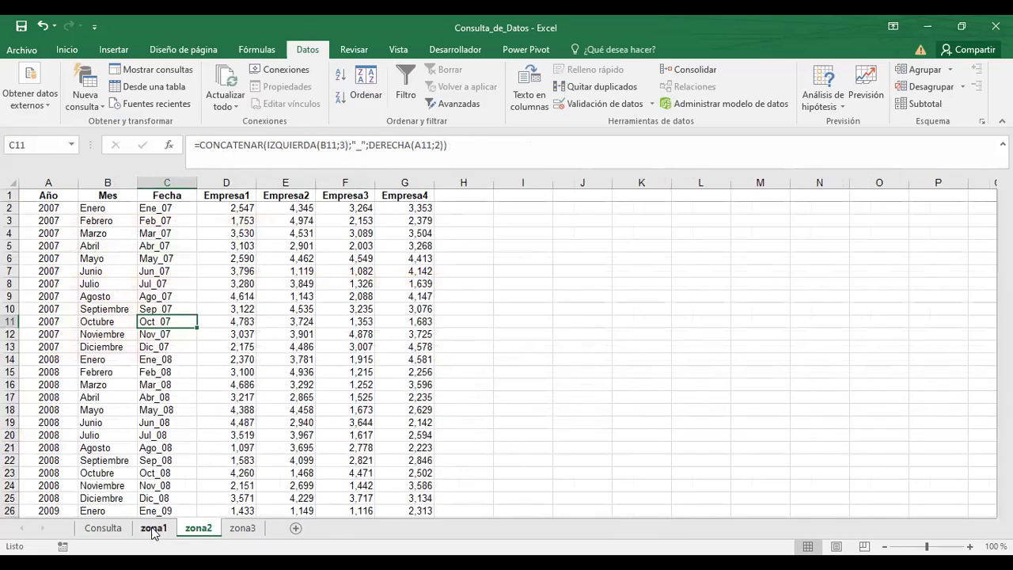
left_click(153, 528)
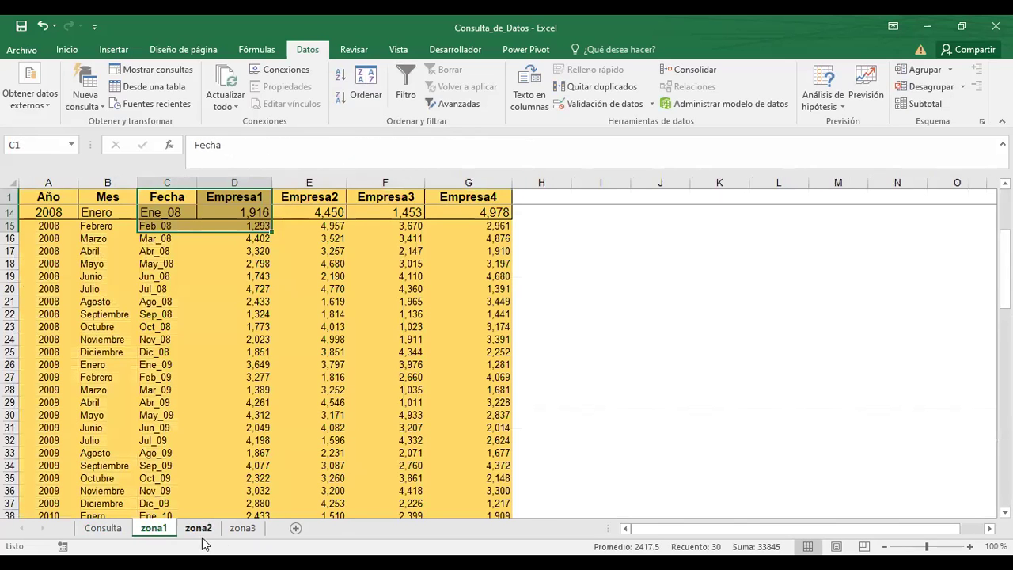
left_click(242, 530)
left_click(201, 528)
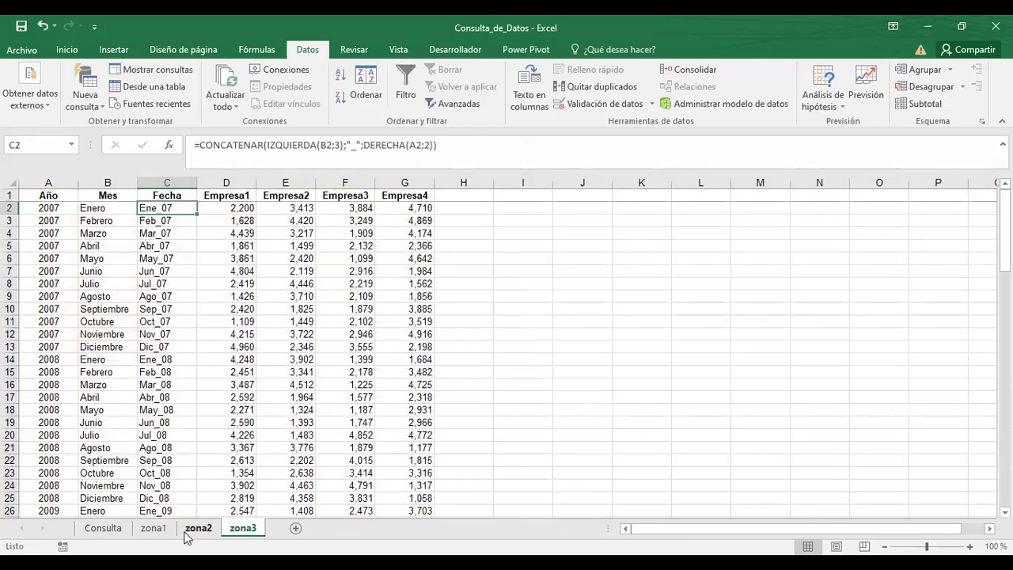
left_click(153, 528)
left_click(111, 535)
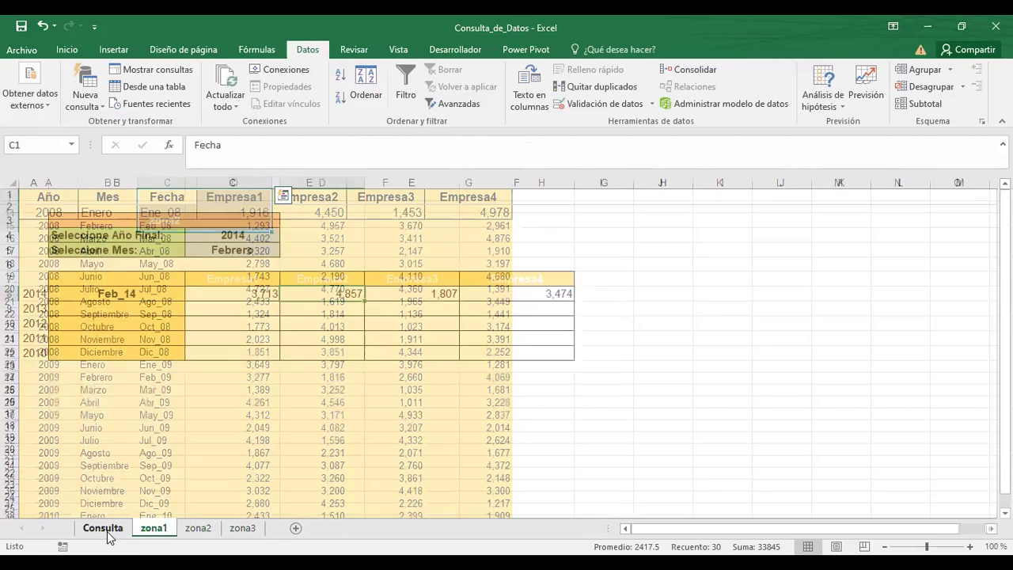
left_click(411, 292)
left_click(416, 274)
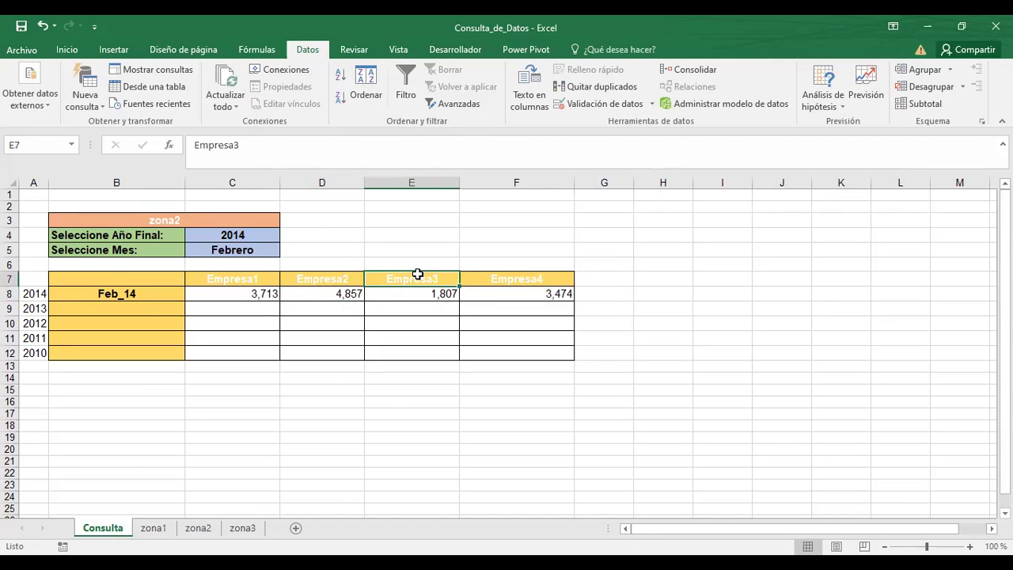
left_click(264, 291)
- Examine the structure of the zona1 data table by selecting A1:G15, from the Año column through Empresa4
left_click(153, 527)
scroll(60, 267, "up", 4)
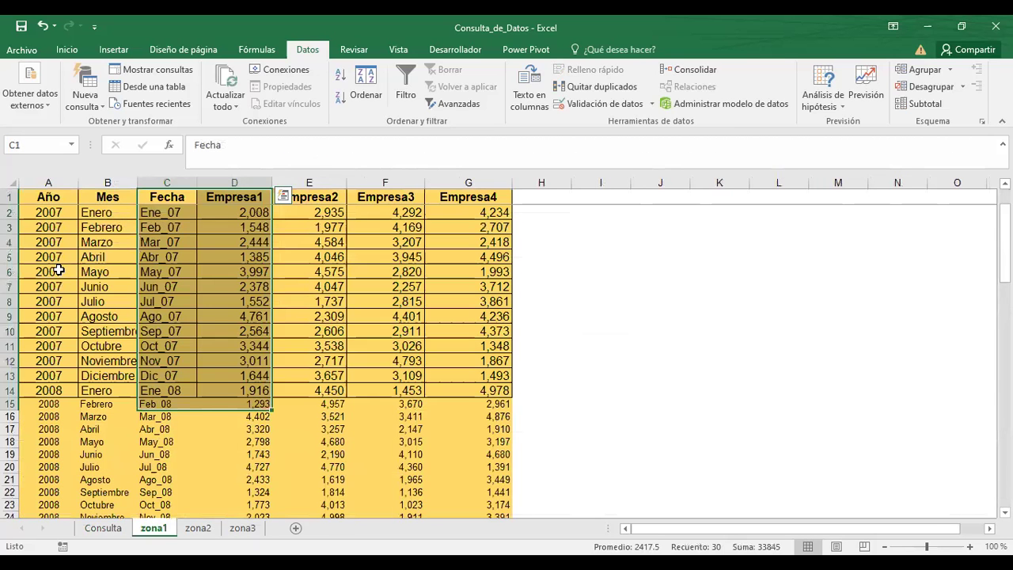
left_click(642, 314)
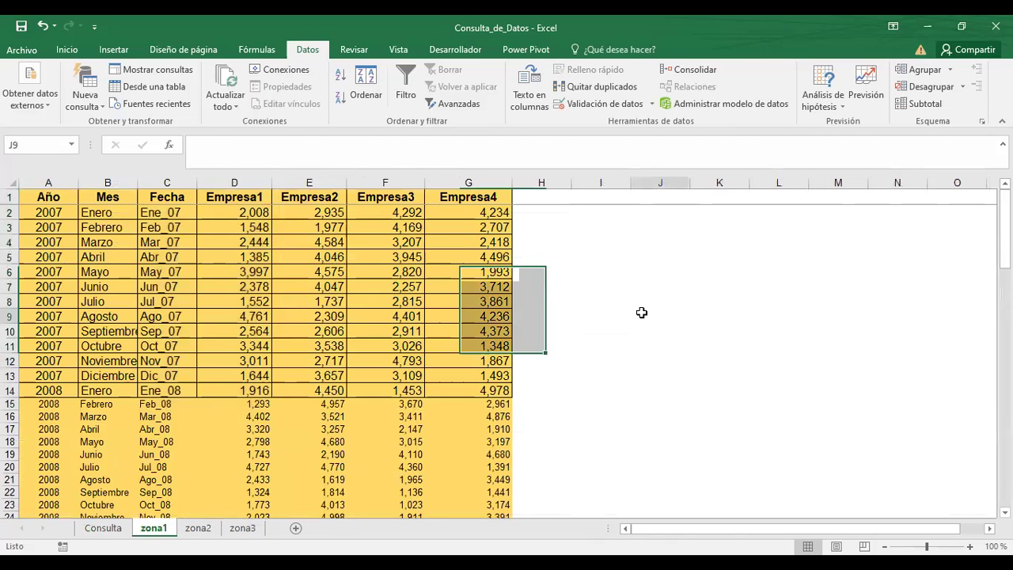
left_click(46, 196)
mouse_move(139, 208)
left_mouse_down()
mouse_move(493, 251)
mouse_move(457, 400)
left_mouse_up()
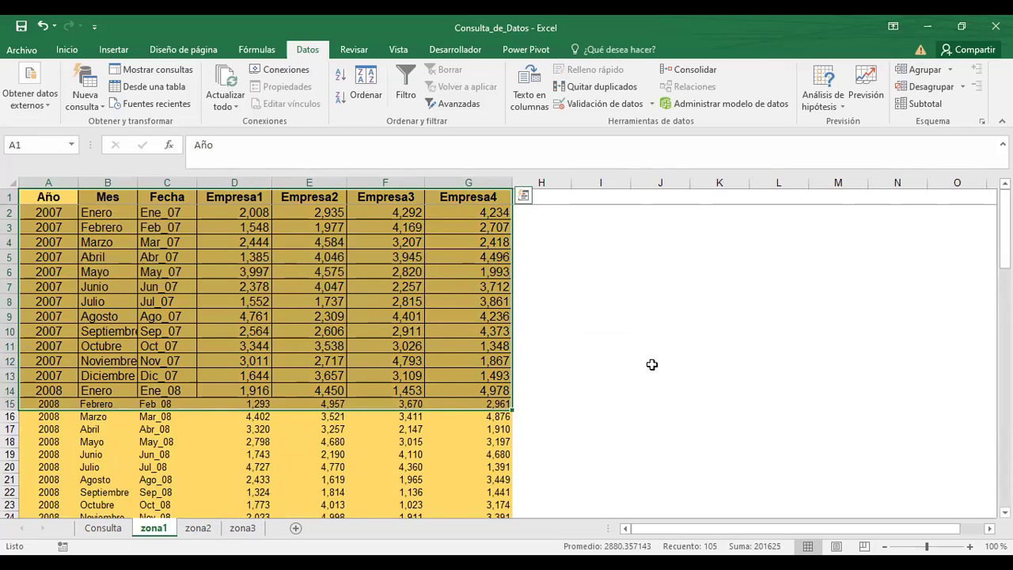
left_click(661, 327)
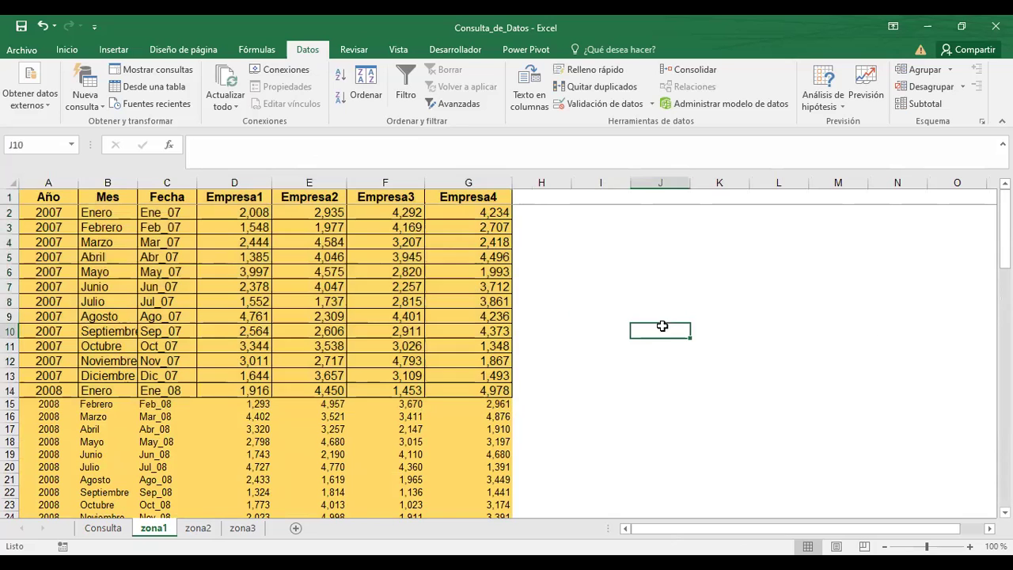
- Compare the table layout of the zona2 and zona3 sheets with that of zona1
left_click(198, 528)
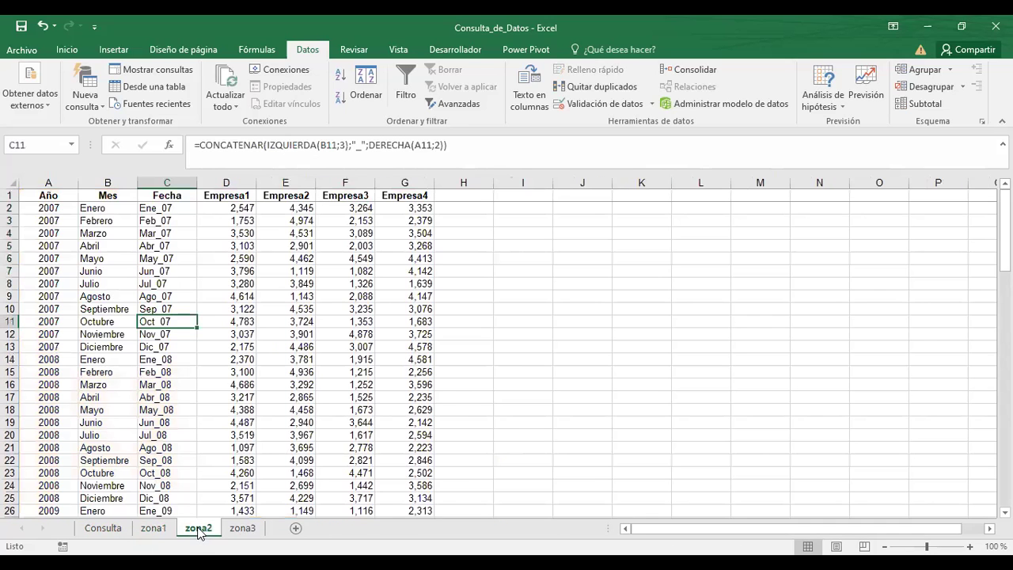
left_click(245, 528)
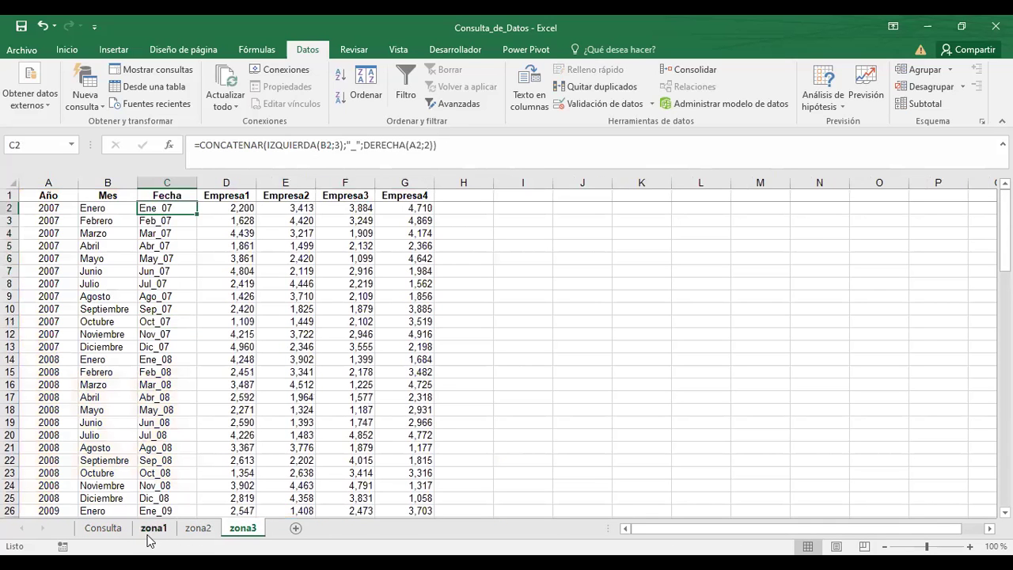
left_click(154, 528)
left_click(198, 528)
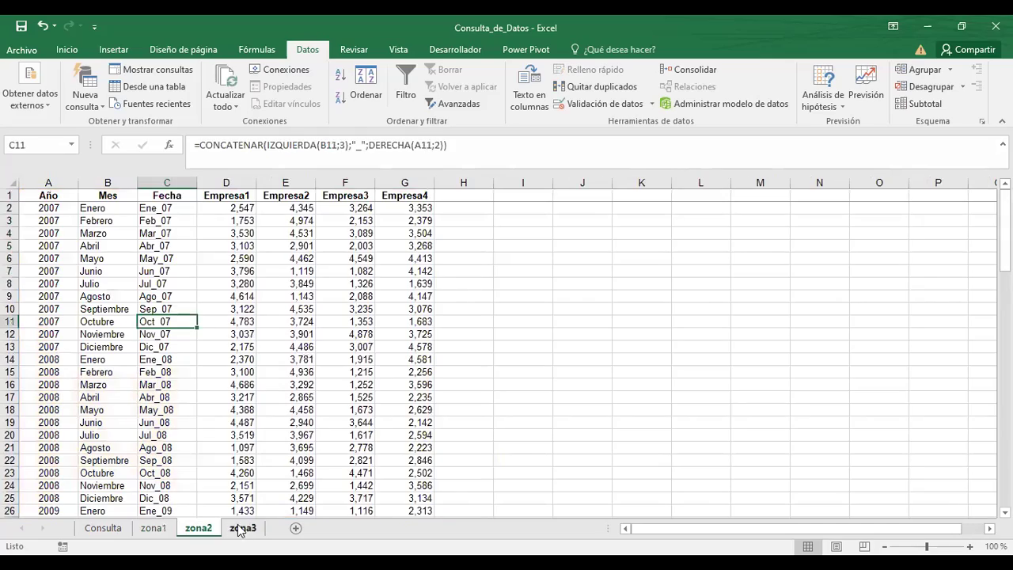
- Look through the zona1, zona2 and zona3 data sheets and return to the Consulta sheet
left_click(242, 529)
left_click(117, 529)
left_click(145, 529)
left_click(198, 529)
left_click(238, 528)
left_click(196, 528)
left_click(154, 528)
left_click(103, 528)
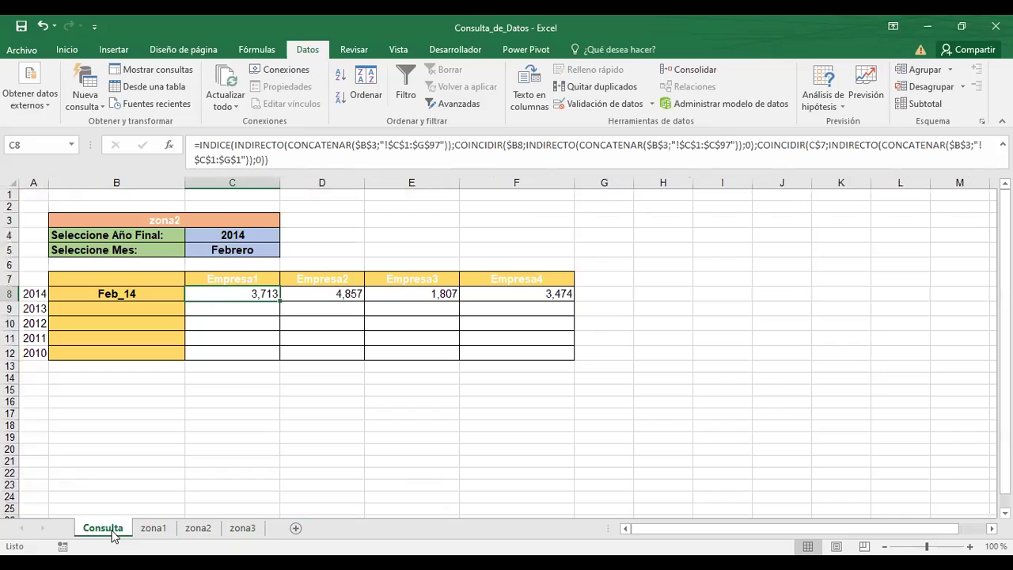
- Review the INDICE formulas in D8 and C8 and the zone selector in B3 that they reference
left_click(330, 289)
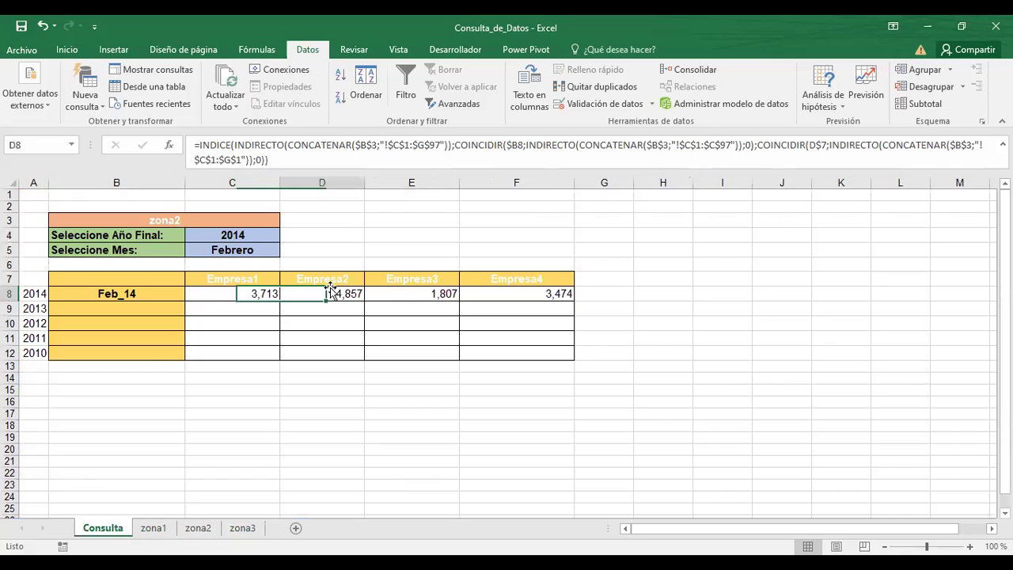
left_click(226, 294)
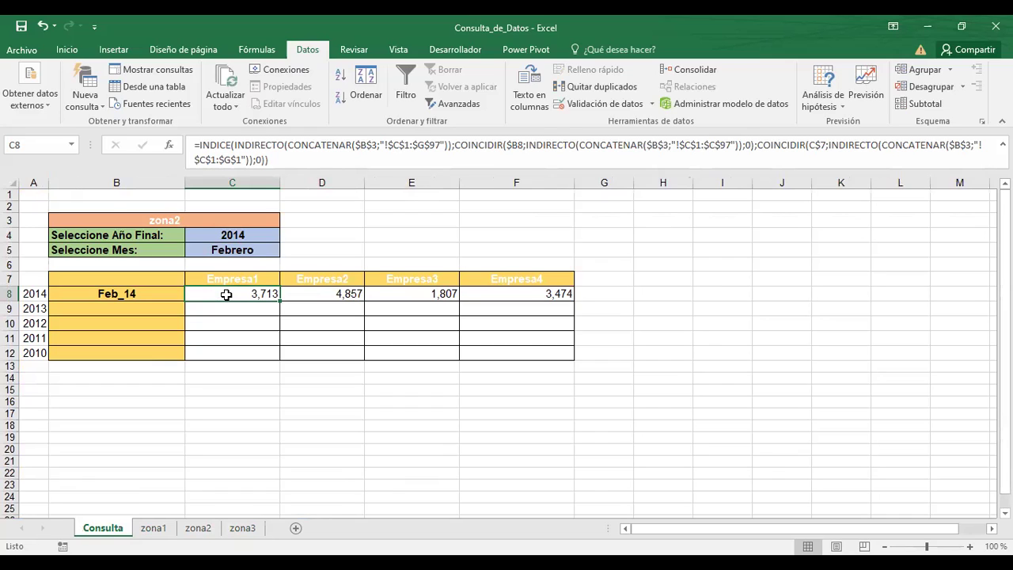
left_click(383, 222)
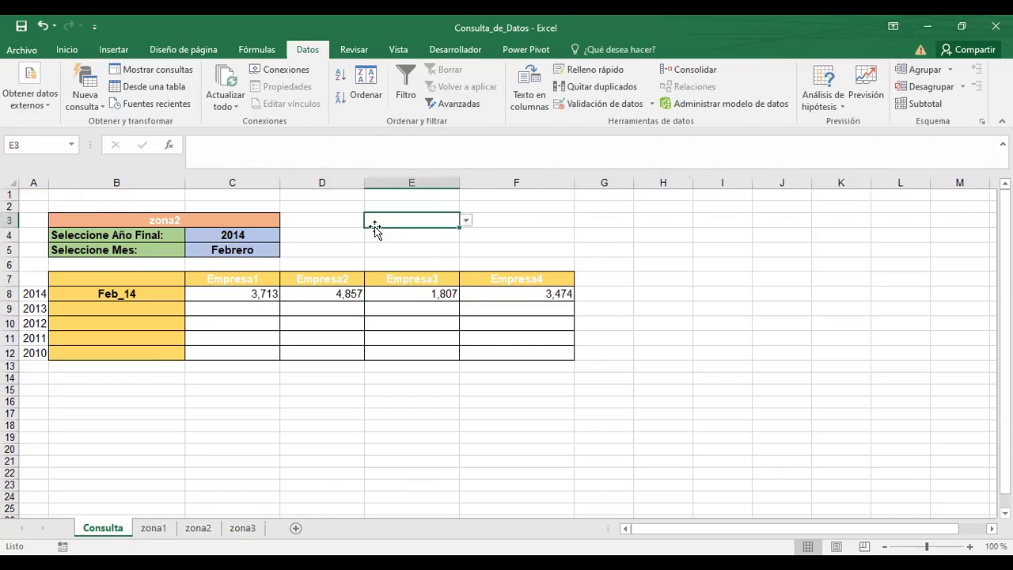
left_click(111, 221)
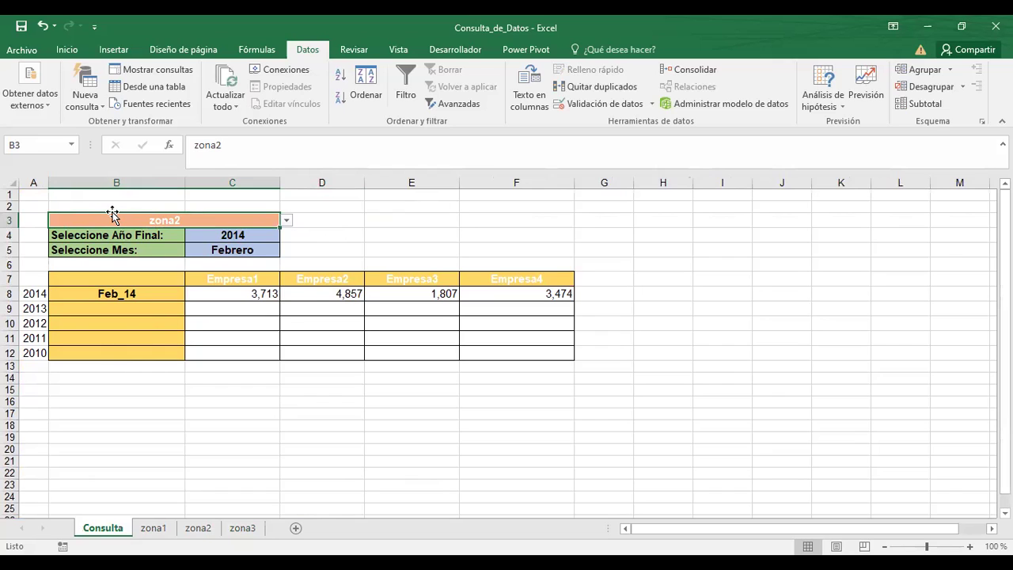
left_click(235, 295)
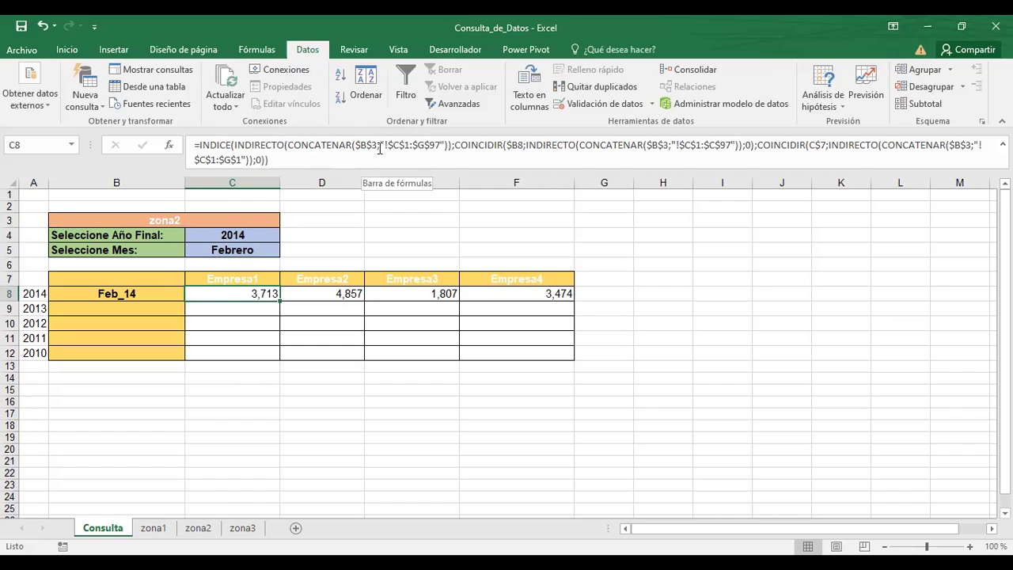
- Choose zona1 in the zone selector in B3 of the Consulta sheet
left_click(198, 221)
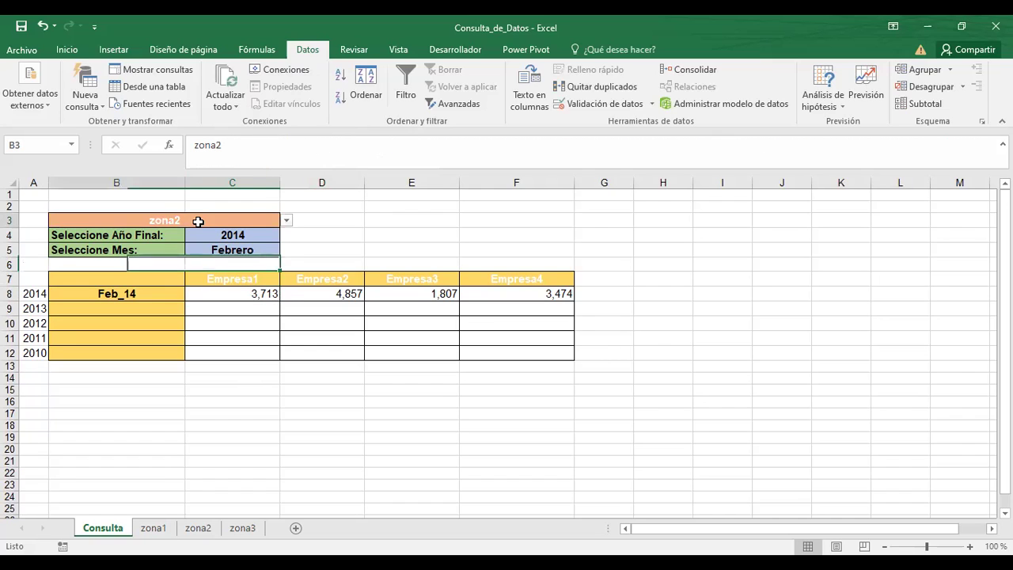
left_click(286, 221)
left_click(101, 243)
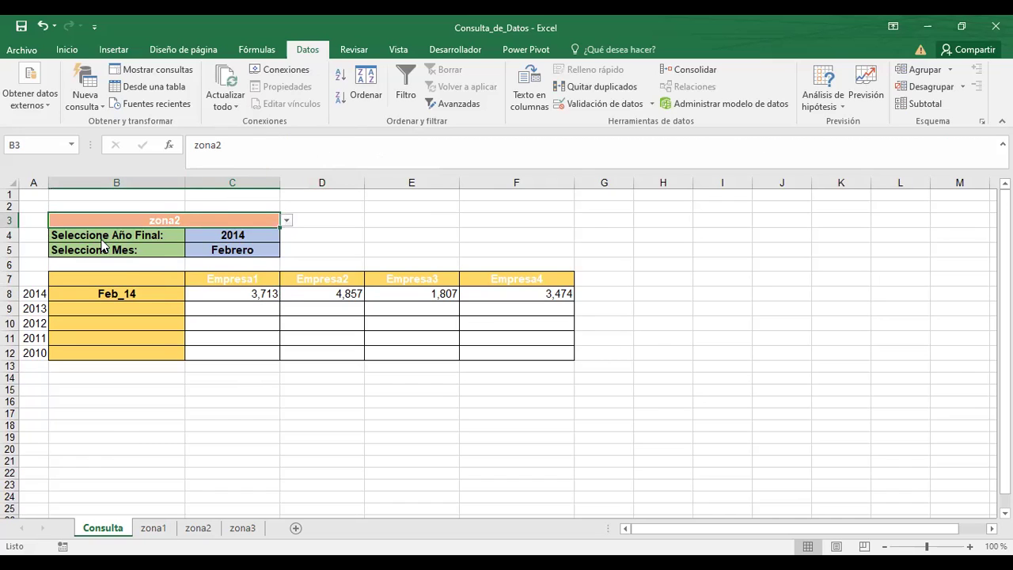
left_click(286, 221)
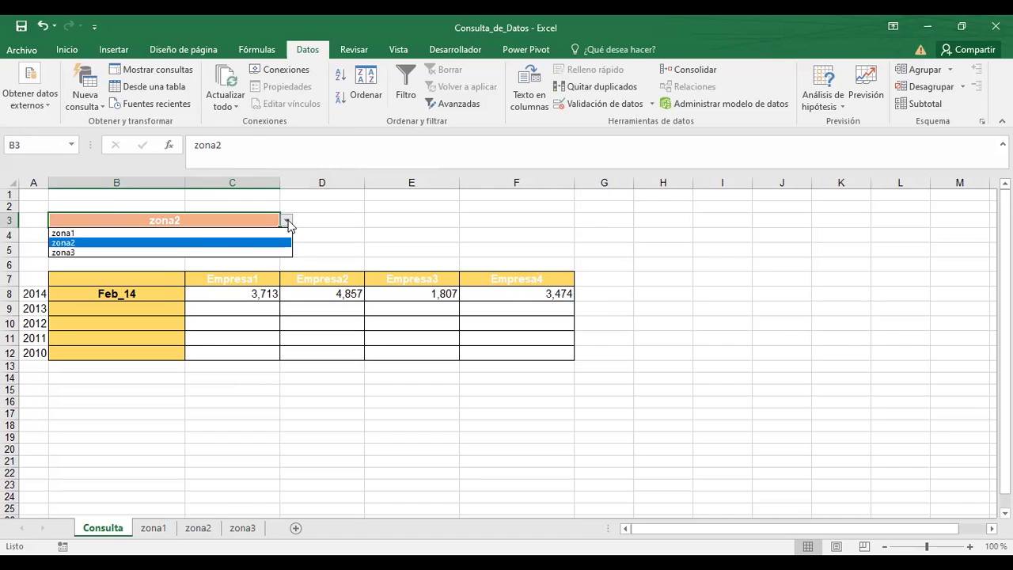
left_click(142, 232)
left_click(354, 208)
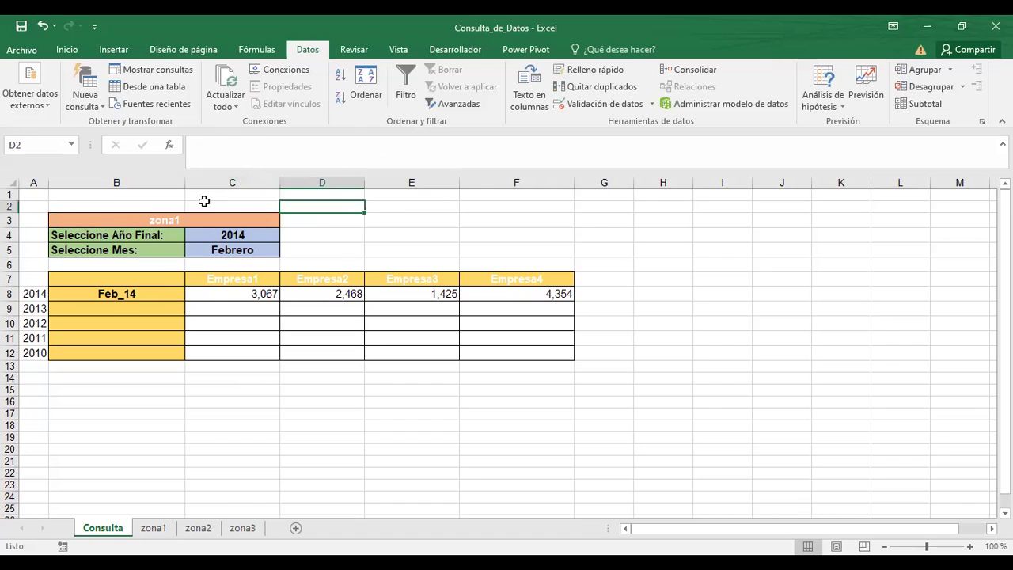
- Examine the date formula in B8 and the "!$C$1:$G$97" text inside the first CONCATENAR of C8's formula
left_click(210, 294)
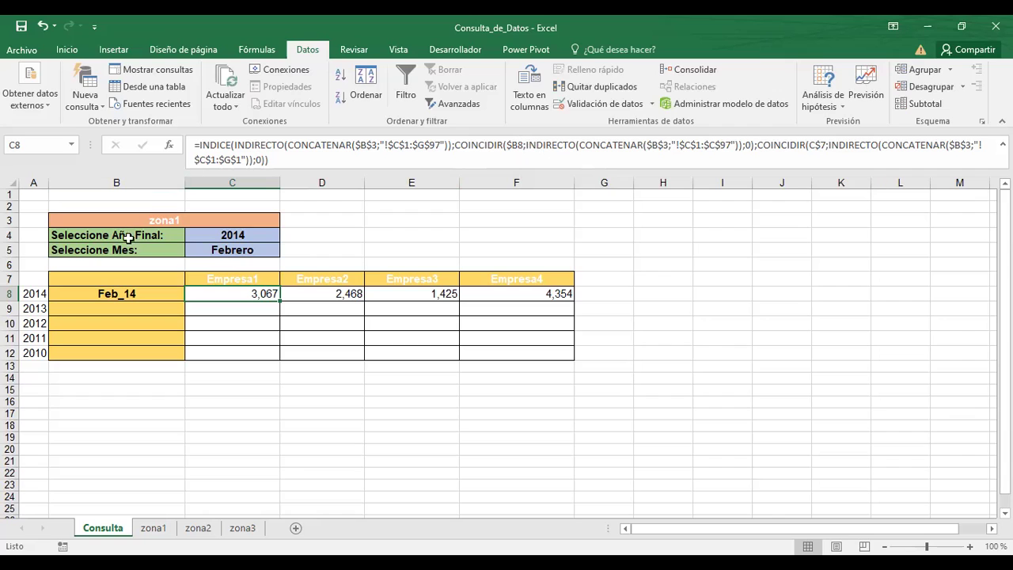
left_click(140, 291)
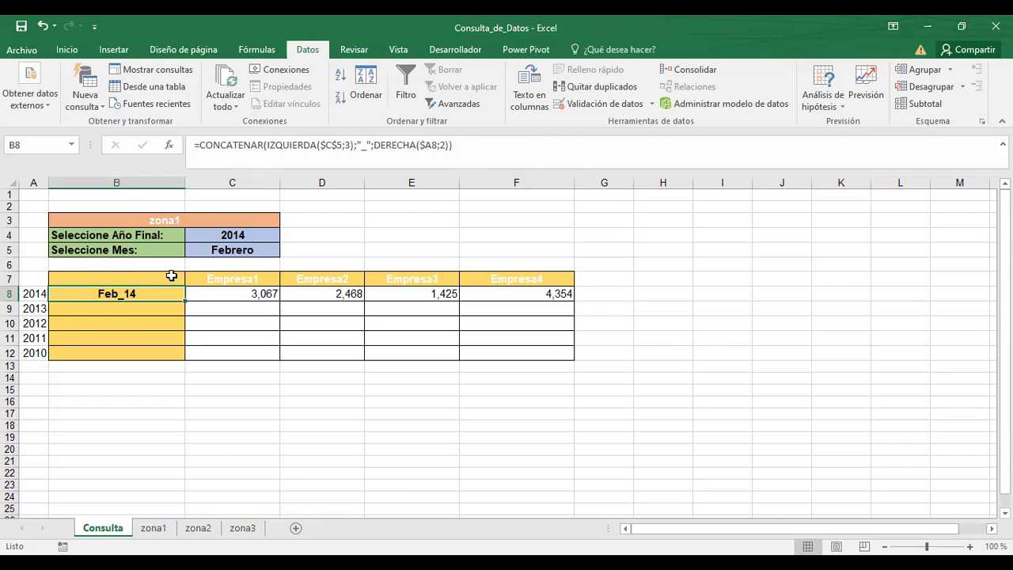
left_click(225, 293)
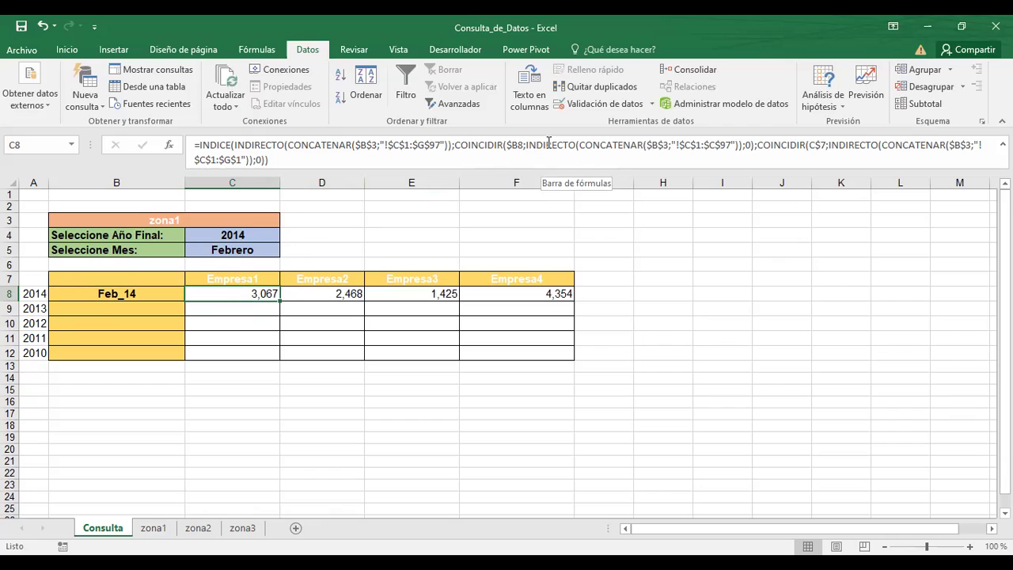
left_click(390, 145)
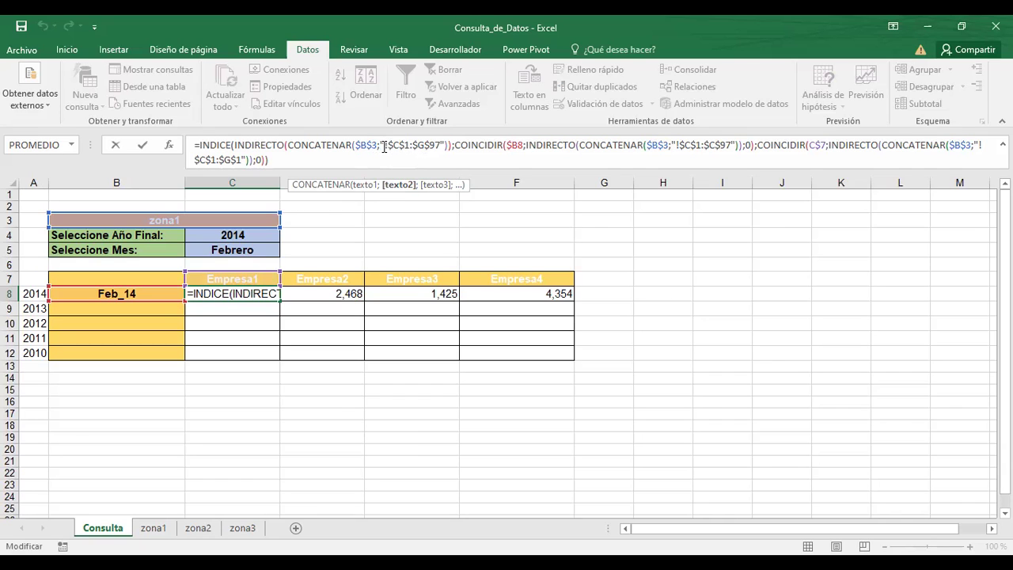
left_click_drag(384, 147, 444, 151)
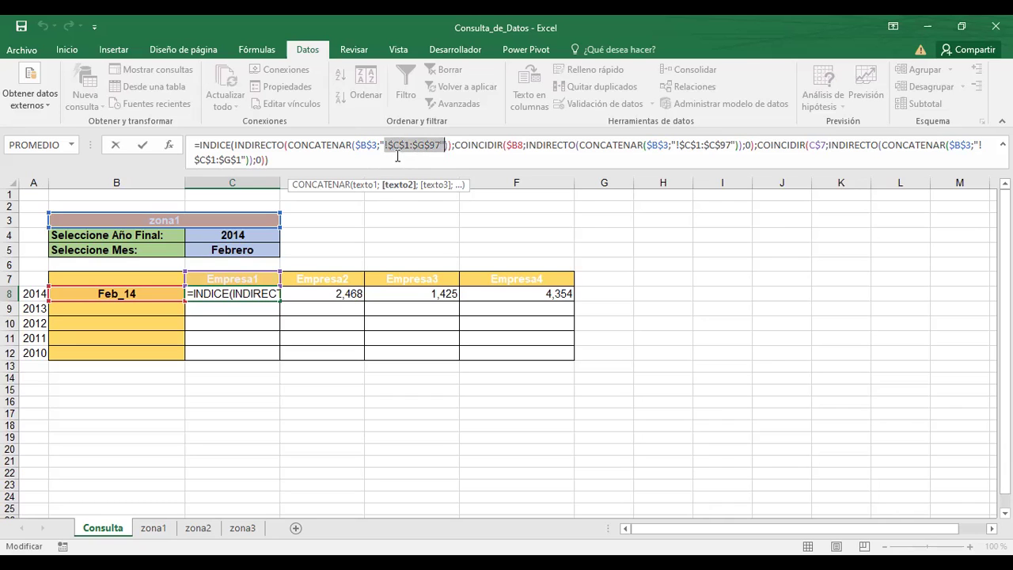
left_click(697, 279)
- Inspect where the data tables start on zona1, selecting A1:G10, and on zona2, selecting cell A1
left_click(153, 532)
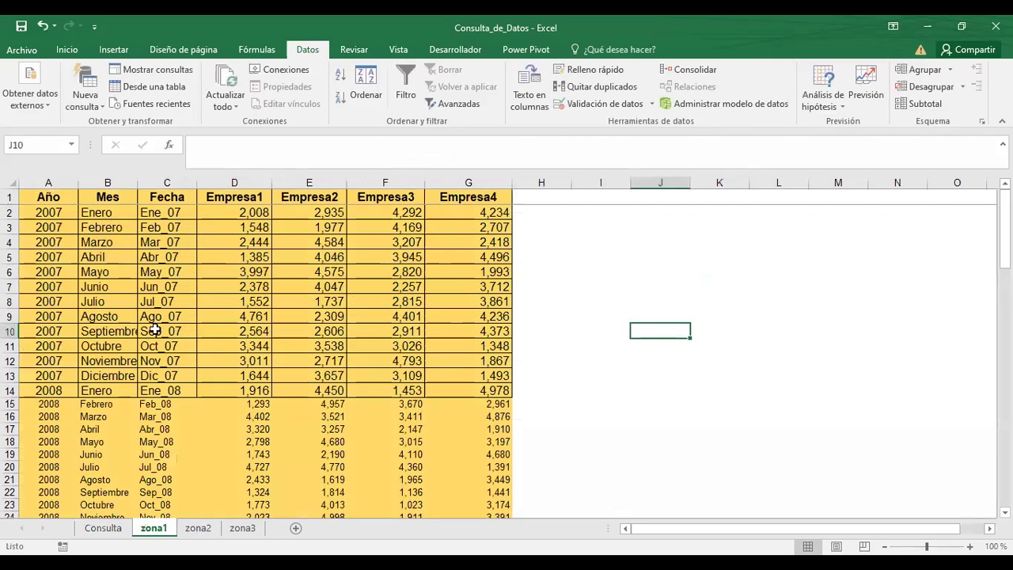
left_click(49, 197)
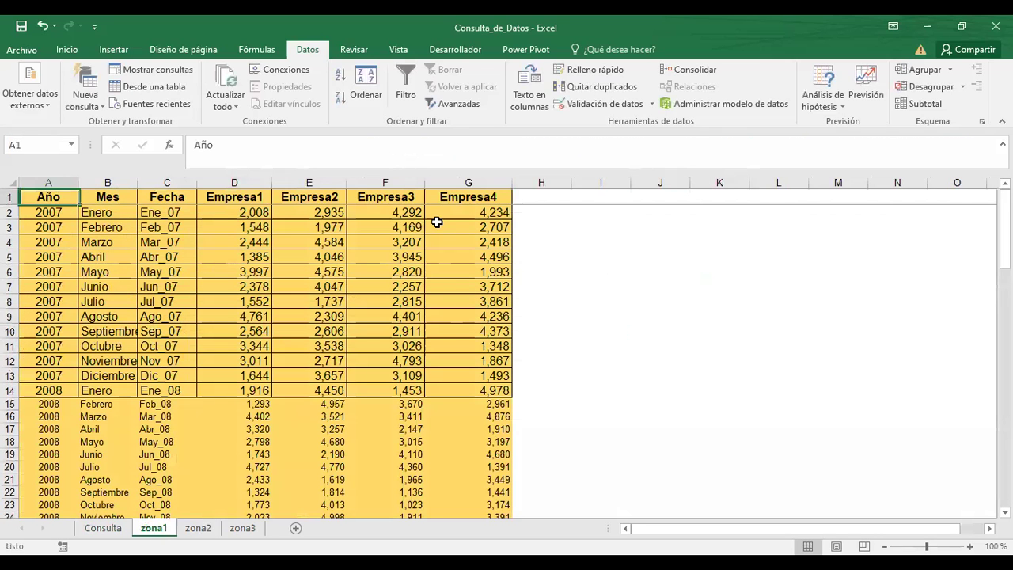
left_click(432, 334, "shift")
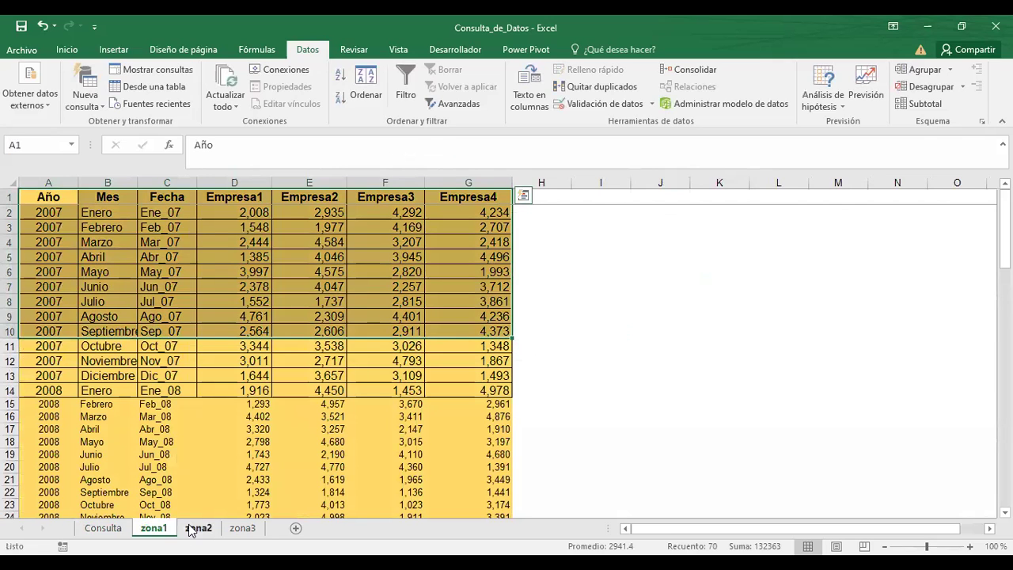
left_click(194, 527)
left_click(42, 200)
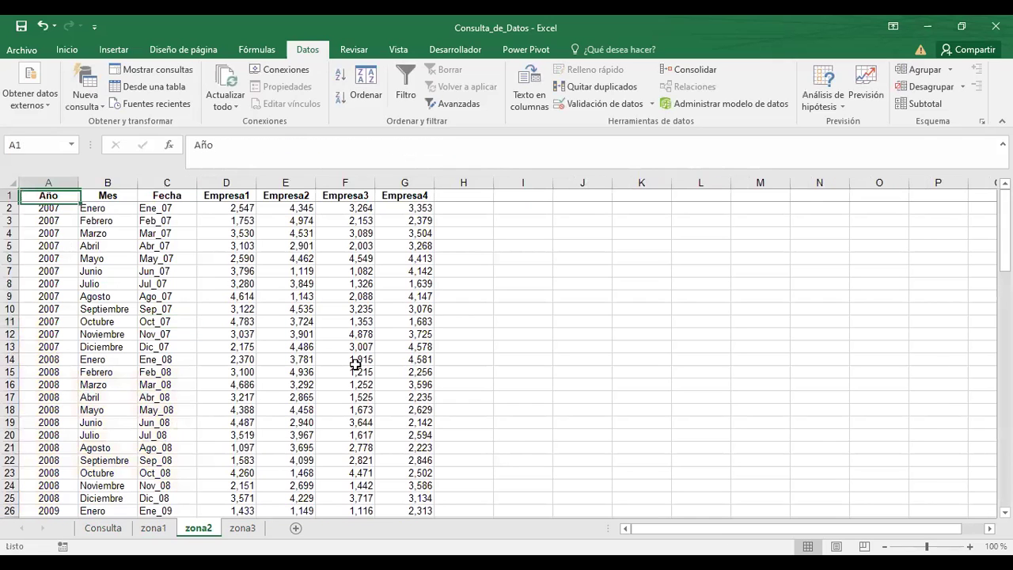
- Check that zona3's table starts at A1, comparing its position with the tables on the other zone sheets
left_click(244, 528)
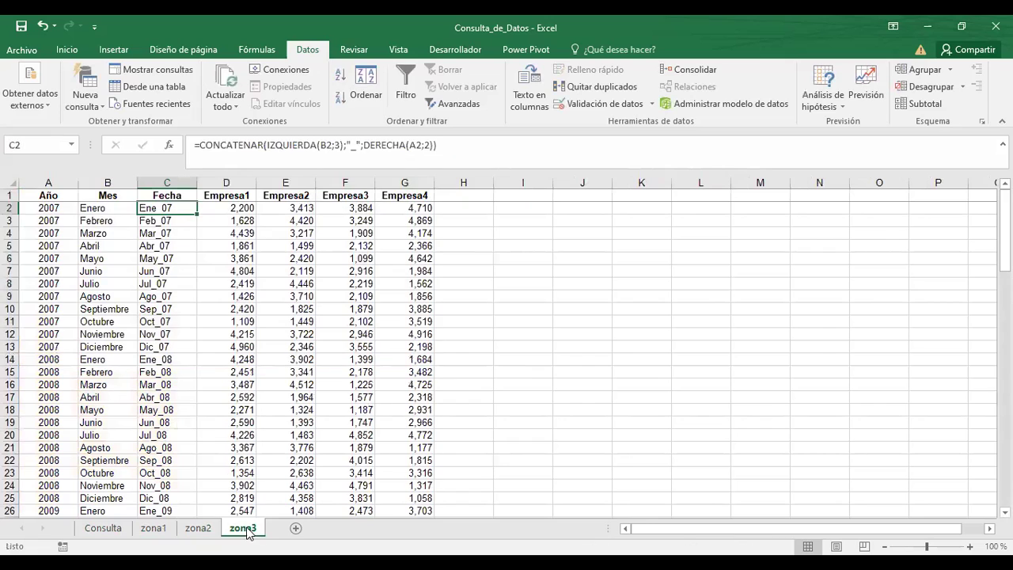
left_click(72, 217)
left_click_drag(49, 198, 87, 221)
left_click(59, 190)
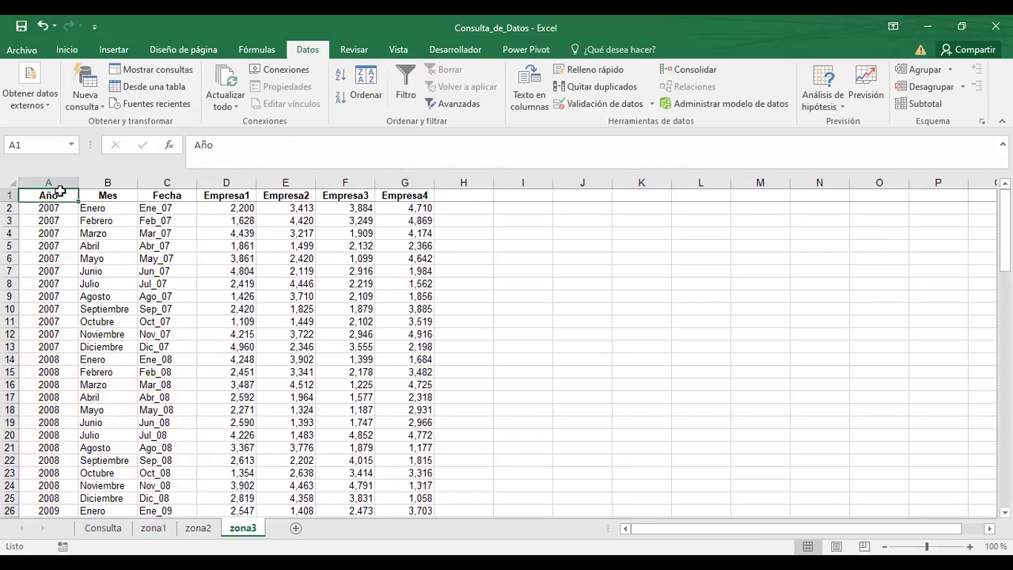
left_click(156, 528)
left_click(198, 528)
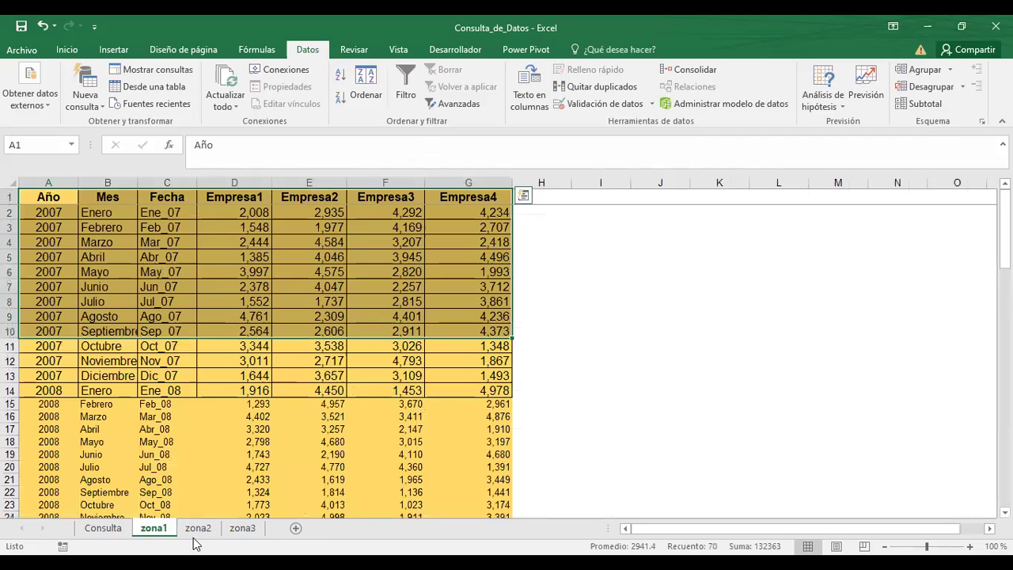
left_click(242, 528)
left_click(153, 528)
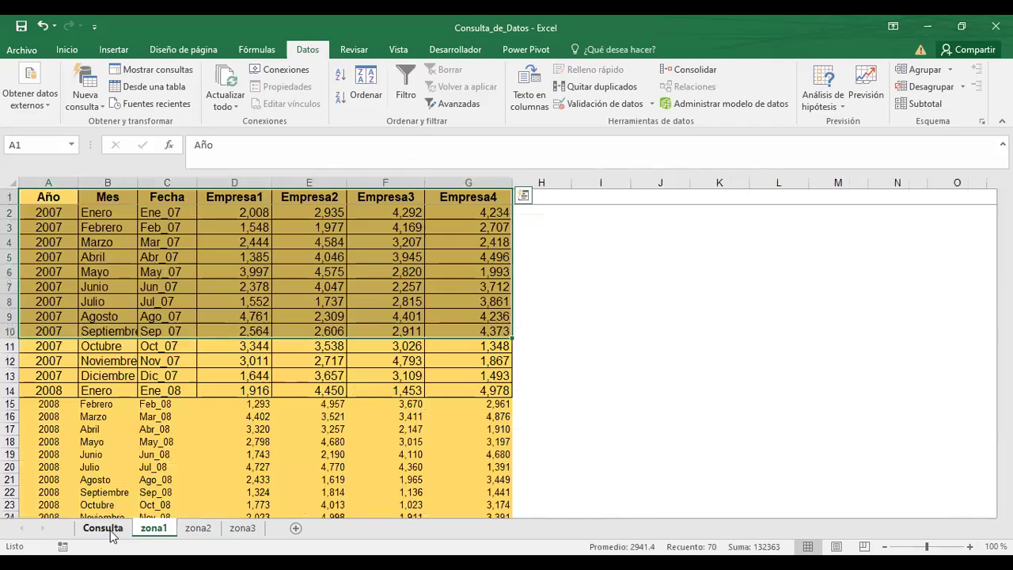
- Inspect the $C$1:$G$97 range reference within C8's formula on Consulta, leaving the formula without saving edits
left_click(103, 527)
left_click(224, 293)
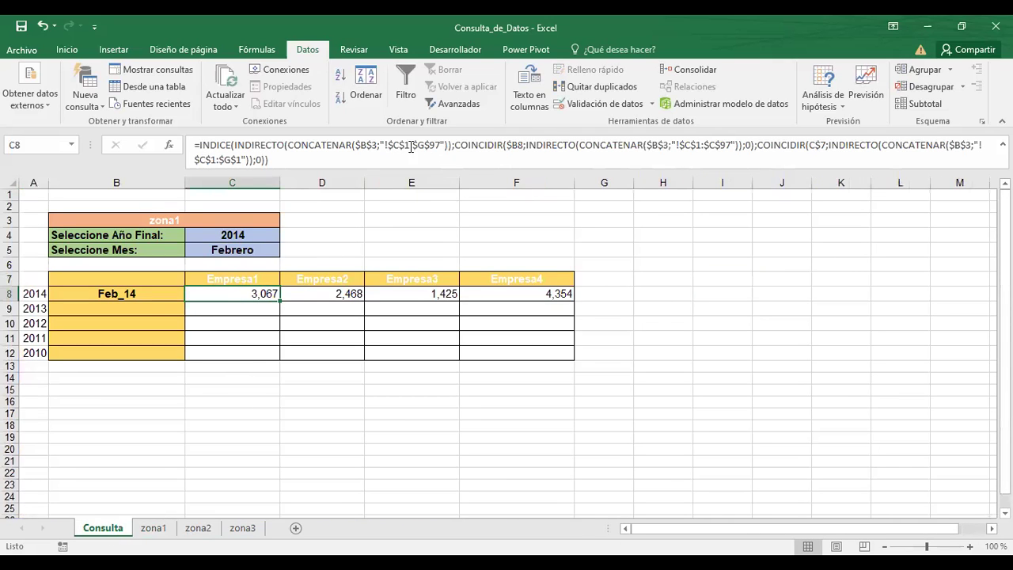
left_click_drag(387, 145, 443, 150)
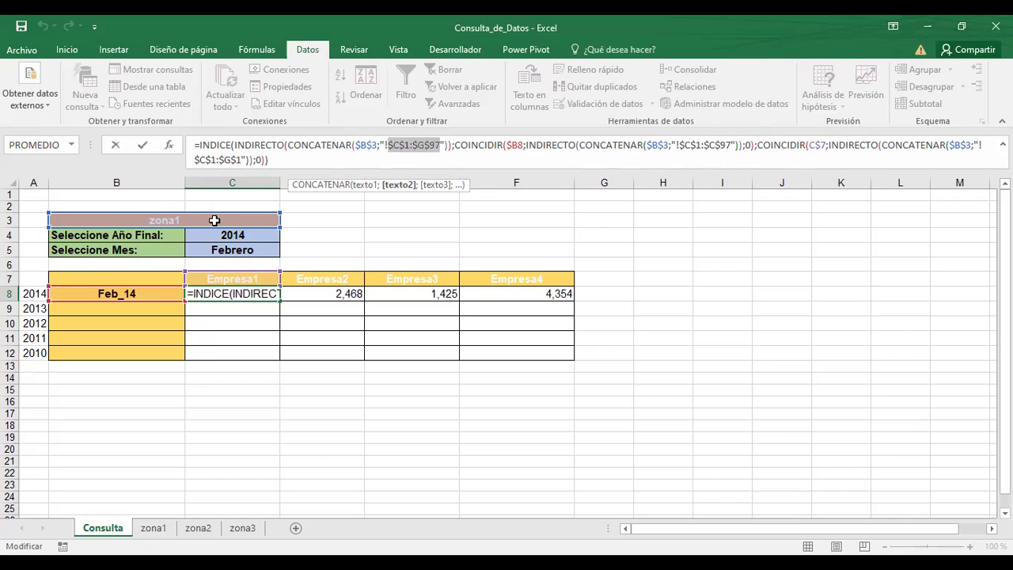
left_click(229, 279)
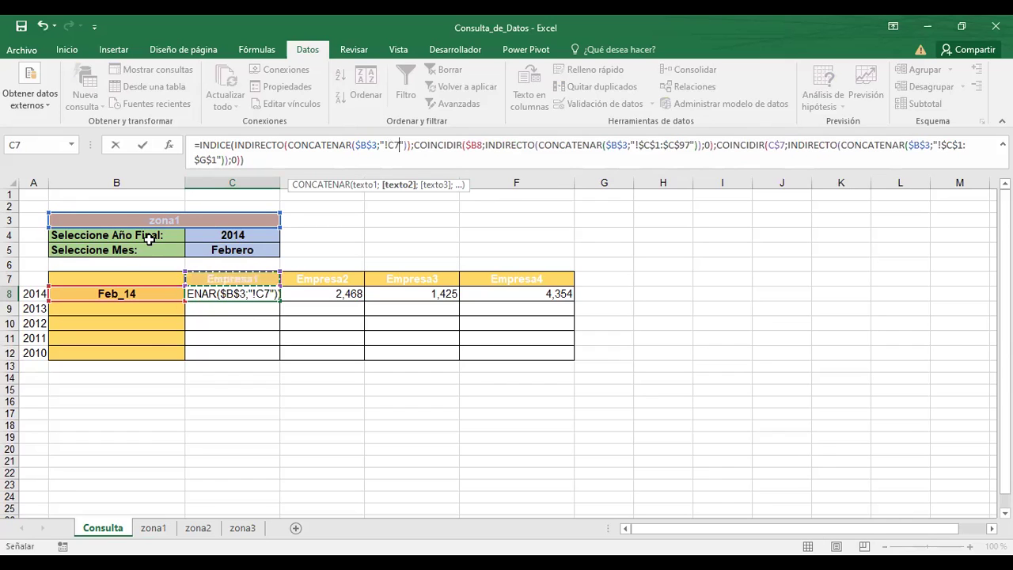
key("Escape")
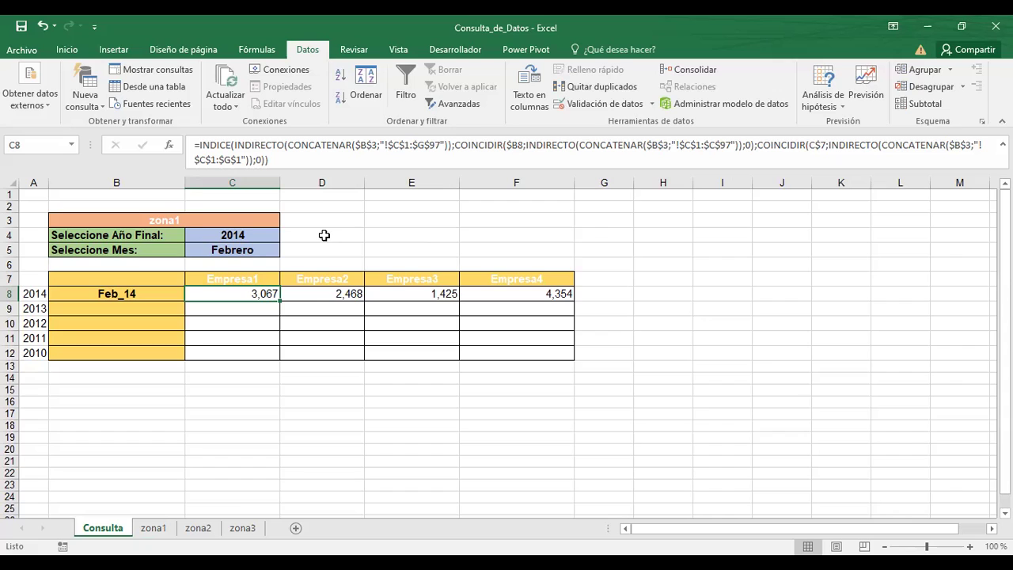
- Review the formulas in B8 and C8 and highlight the whole query area A1:G14 on Consulta
left_click(112, 293)
left_click(243, 292)
mouse_move(29, 195)
left_mouse_down()
mouse_move(472, 219)
mouse_move(591, 354)
mouse_move(593, 377)
left_mouse_up()
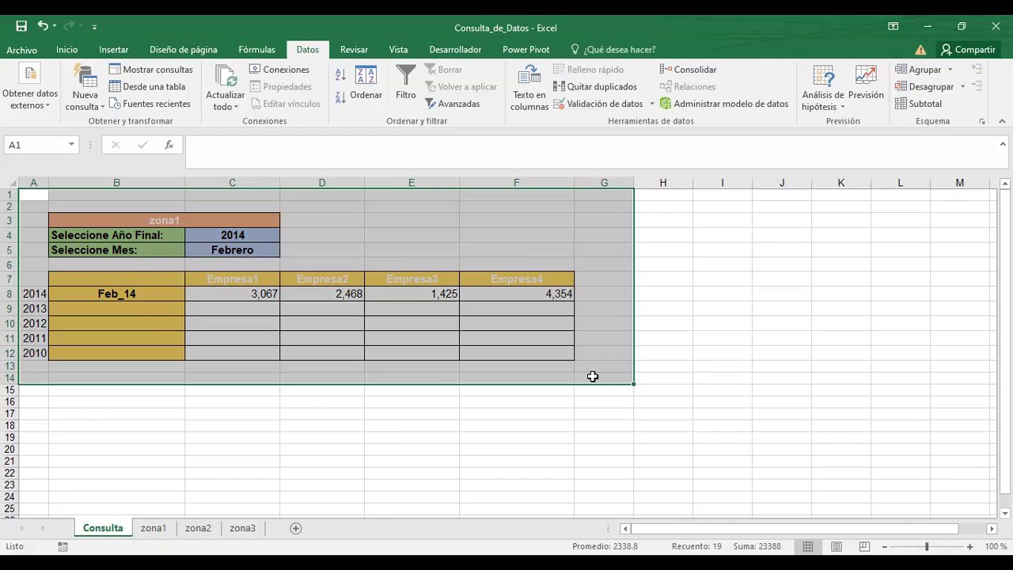
left_click(684, 339)
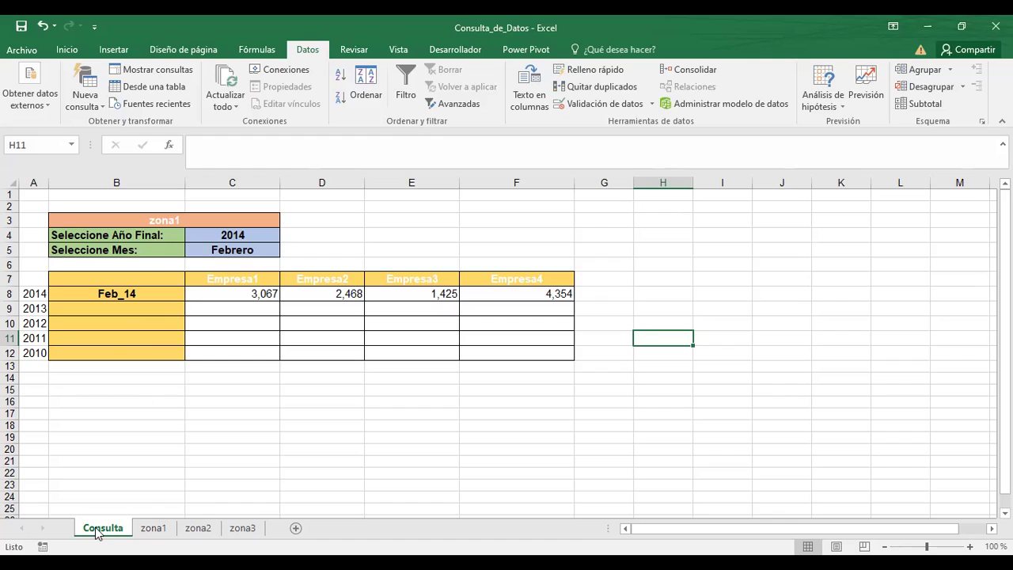
- Compare the B8 and C8 formulas on Consulta with the month in B2 and the CONCATENAR date formula in C2 of zona1
left_click(116, 294)
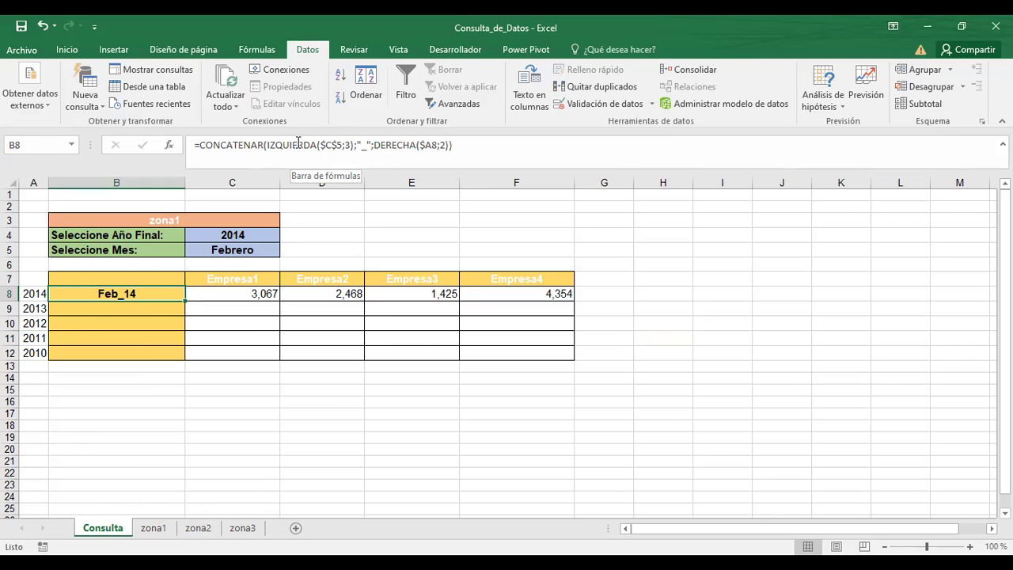
left_click(233, 294)
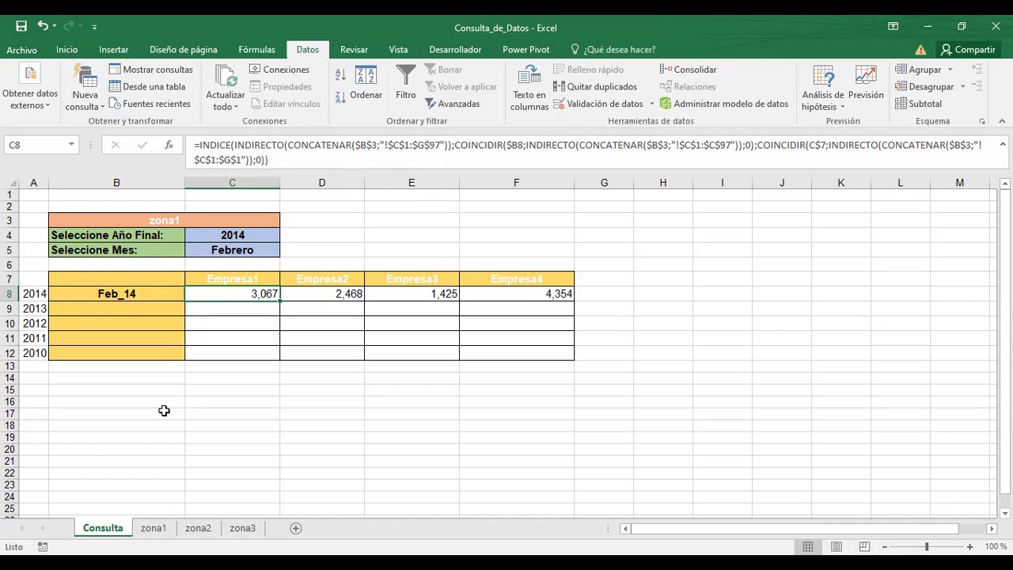
left_click(144, 532)
left_click(617, 347)
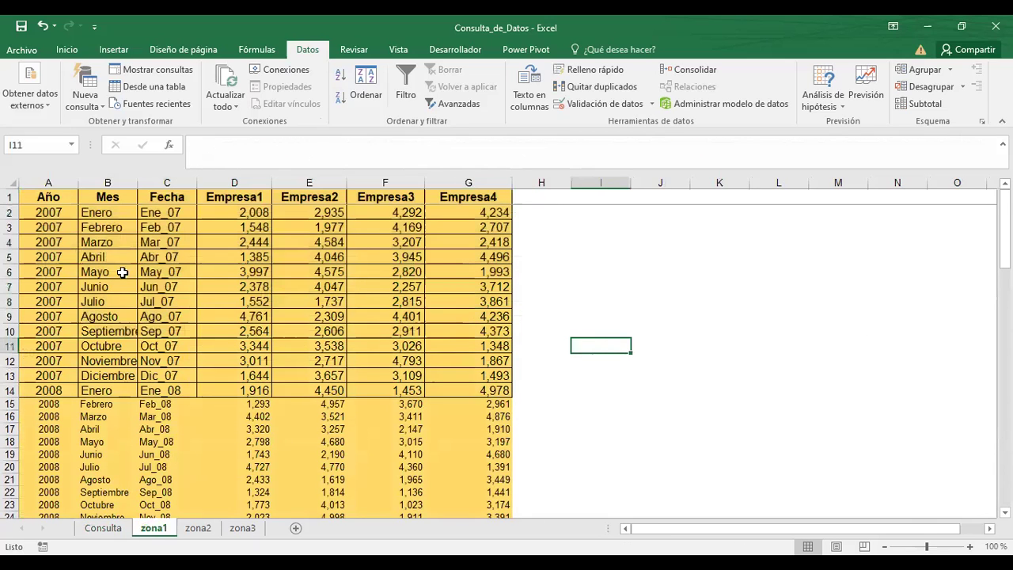
left_click(91, 212)
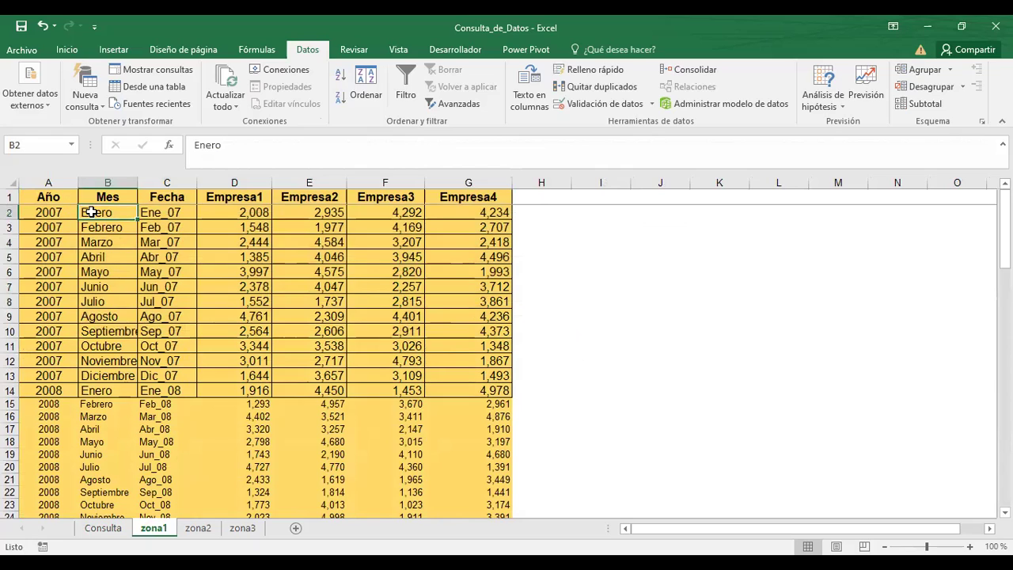
left_click(176, 211)
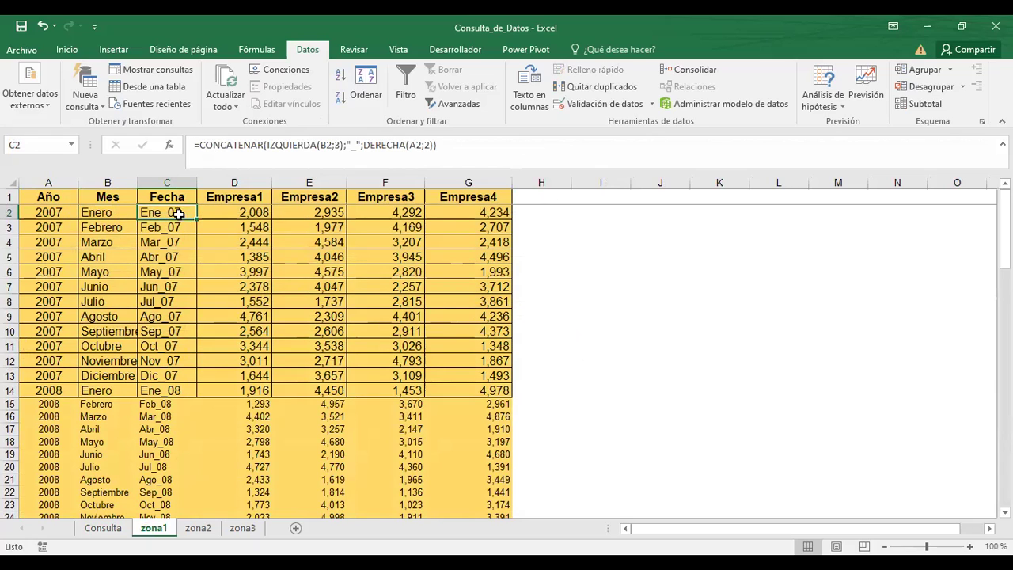
left_click(102, 527)
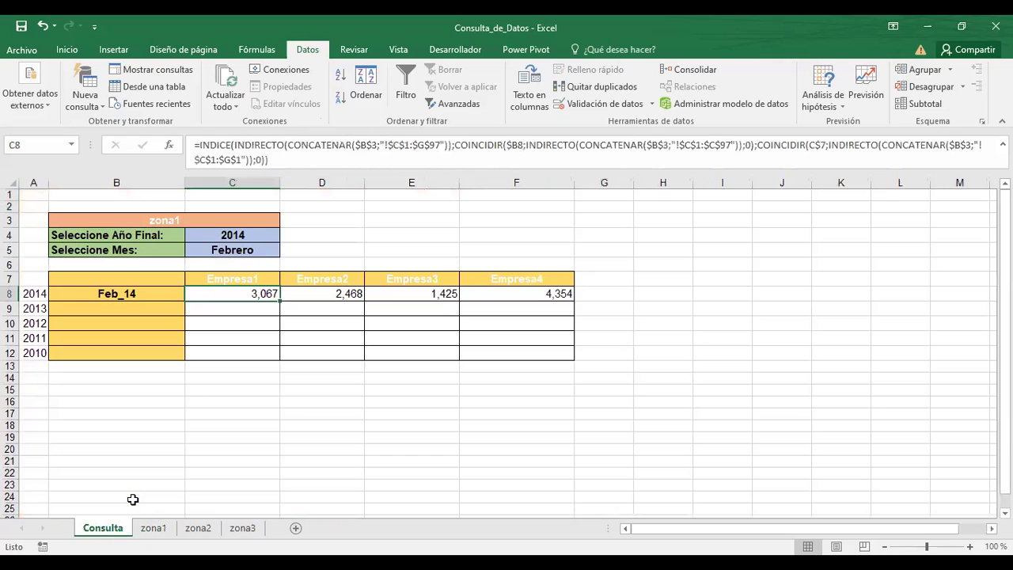
- Inspect B8's CONCATENAR formula on Consulta, highlighting the 3-character argument of IZQUIERDA and leaving the formula without edits
left_click(117, 290)
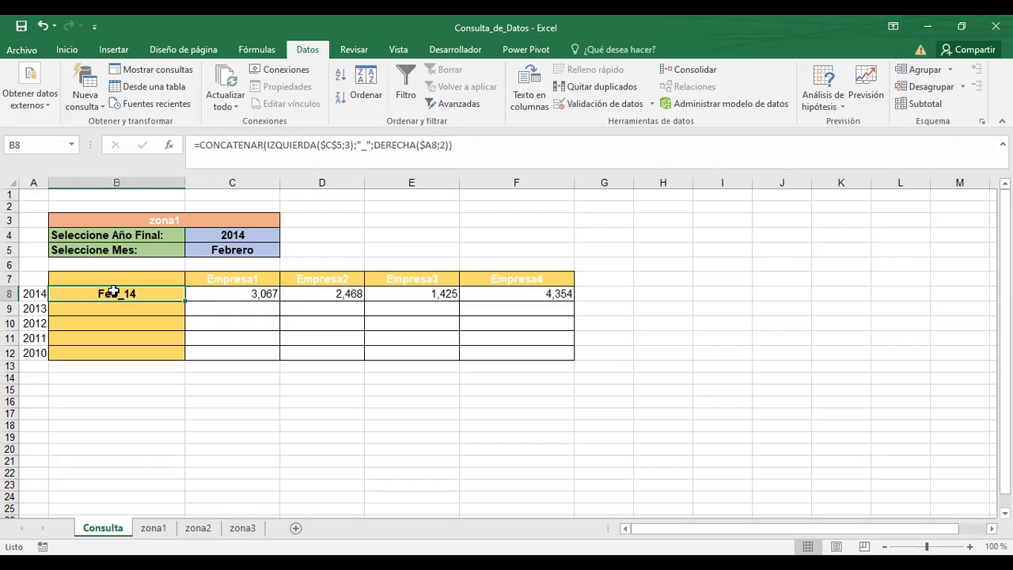
left_click(356, 149)
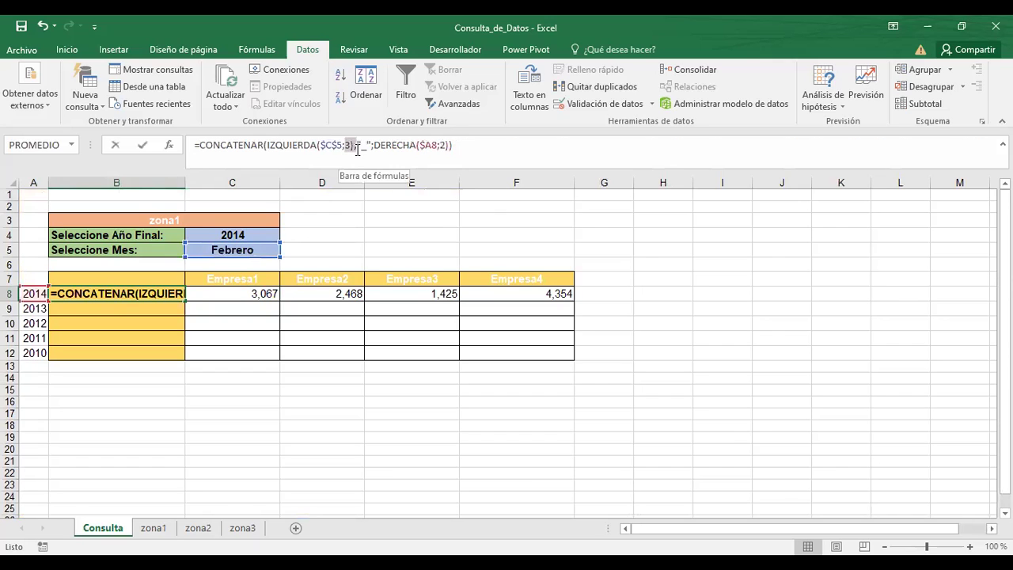
left_click(135, 294)
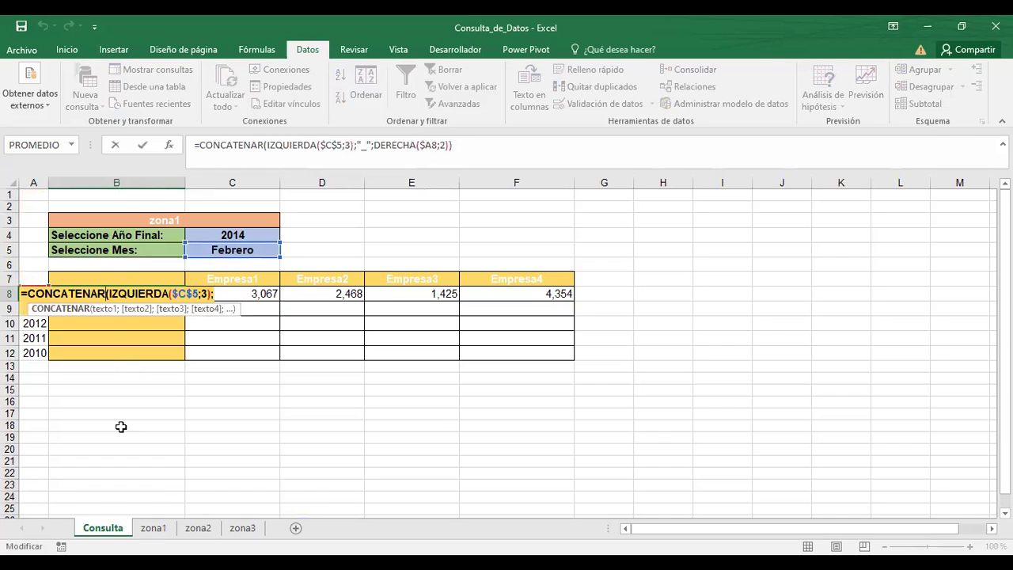
left_click(119, 291)
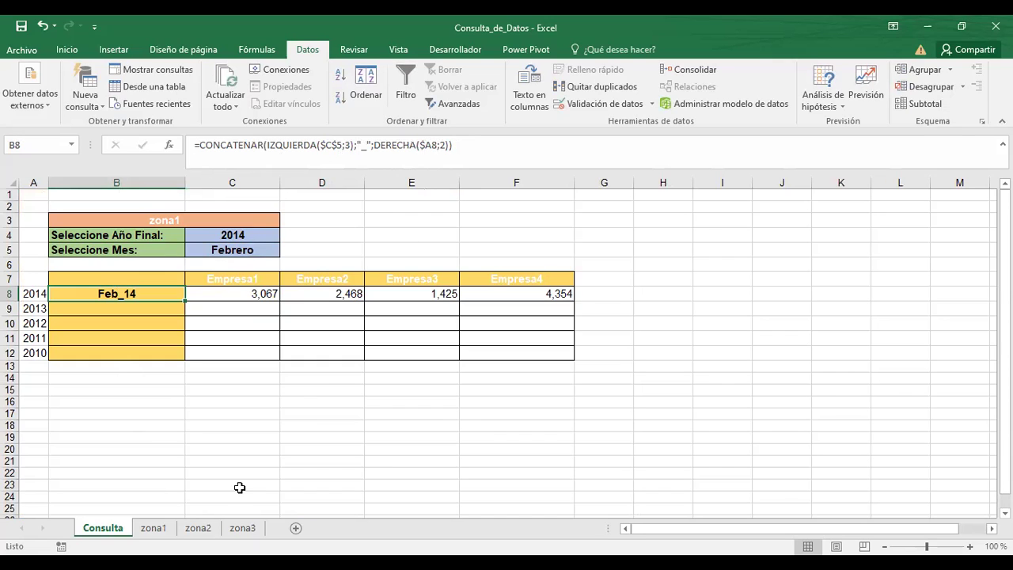
- Compare the Fecha columns on zona1 and zona2 with the date label in B8 on Consulta
left_click(153, 528)
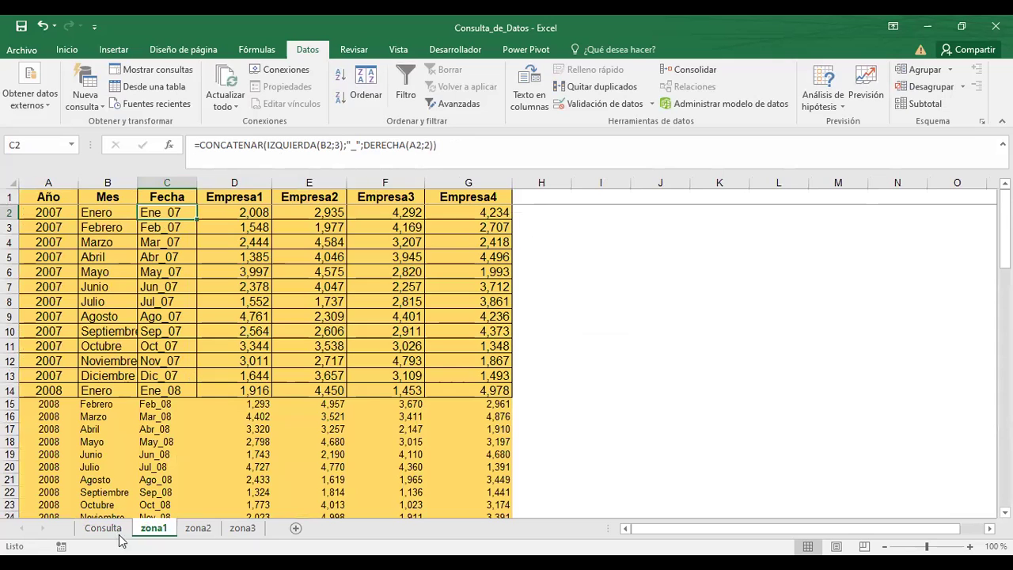
left_click(208, 533)
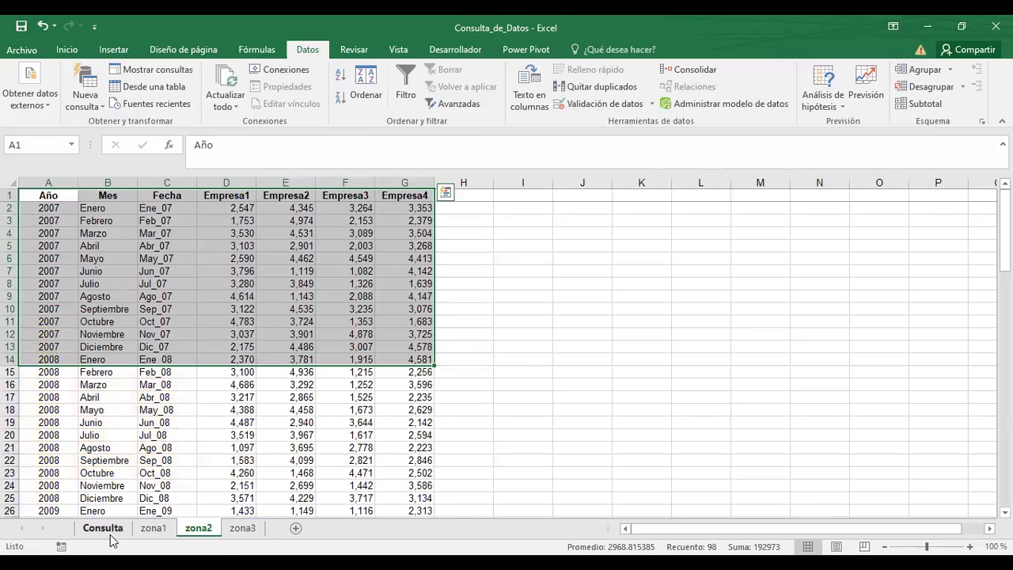
left_click(111, 530)
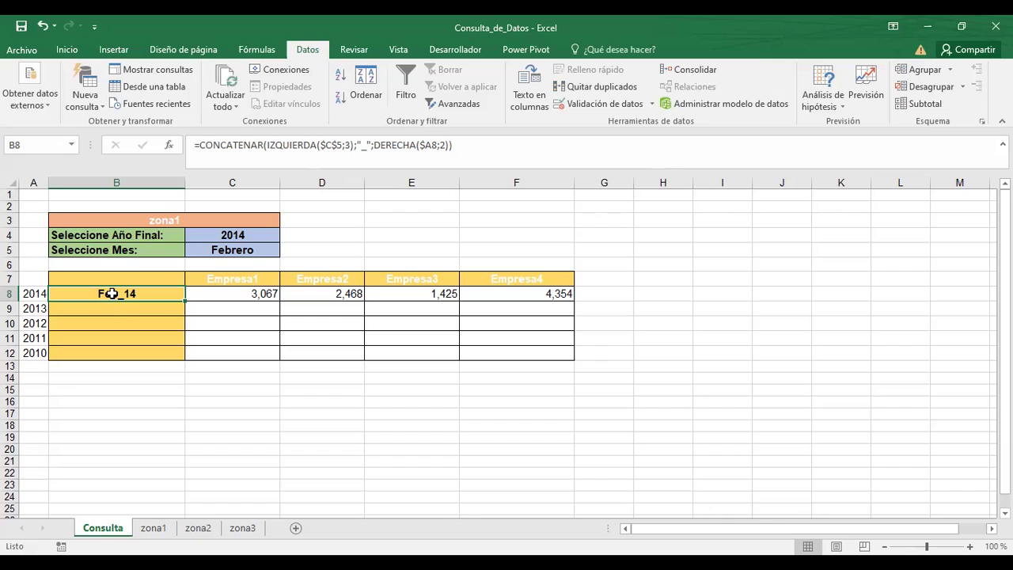
- Examine the INDICE function and its matriz argument supplied by INDIRECTO in C8's formula on Consulta
left_click(248, 293)
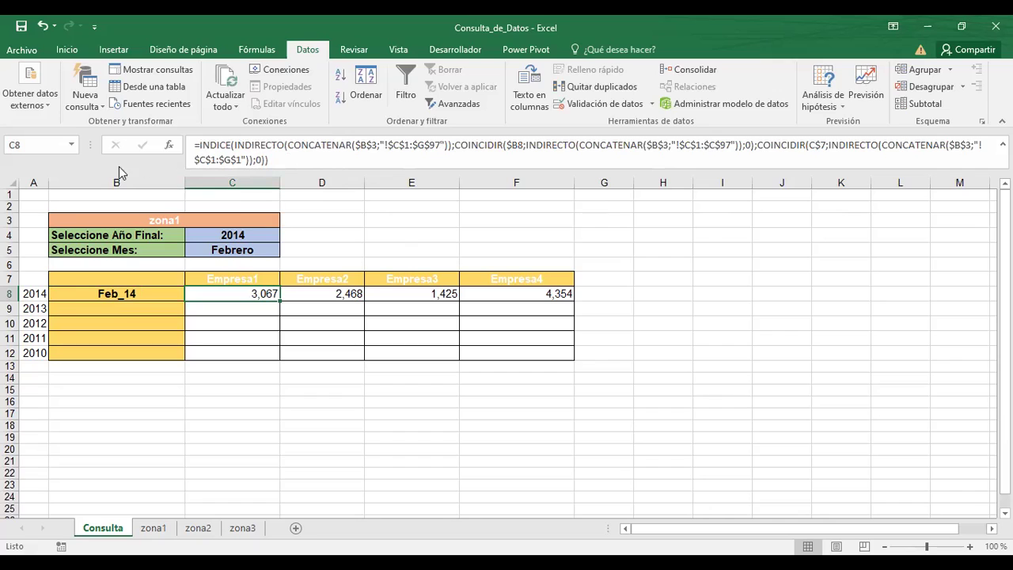
left_click(318, 145)
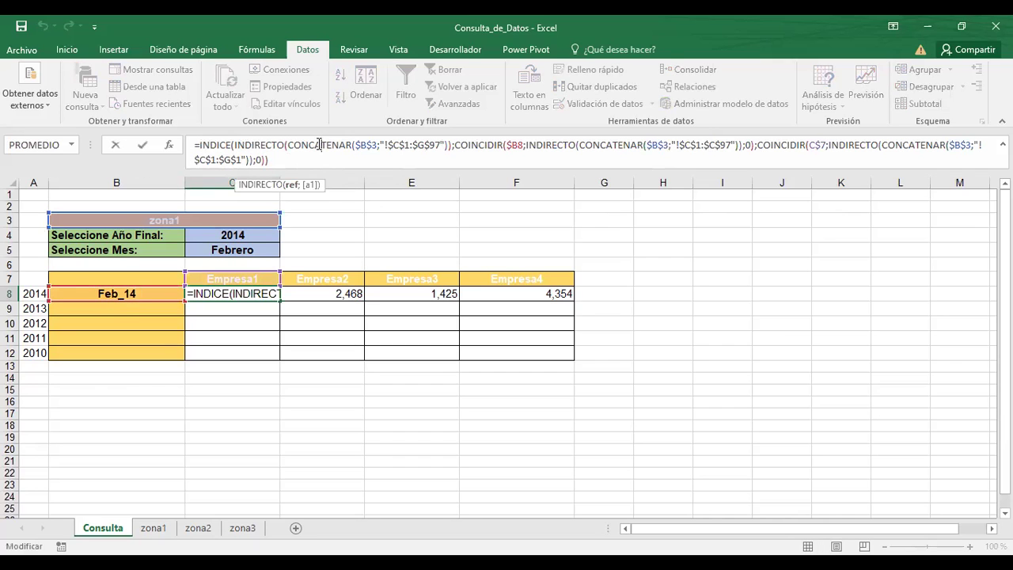
key("F2")
key("F2")
left_click(268, 145)
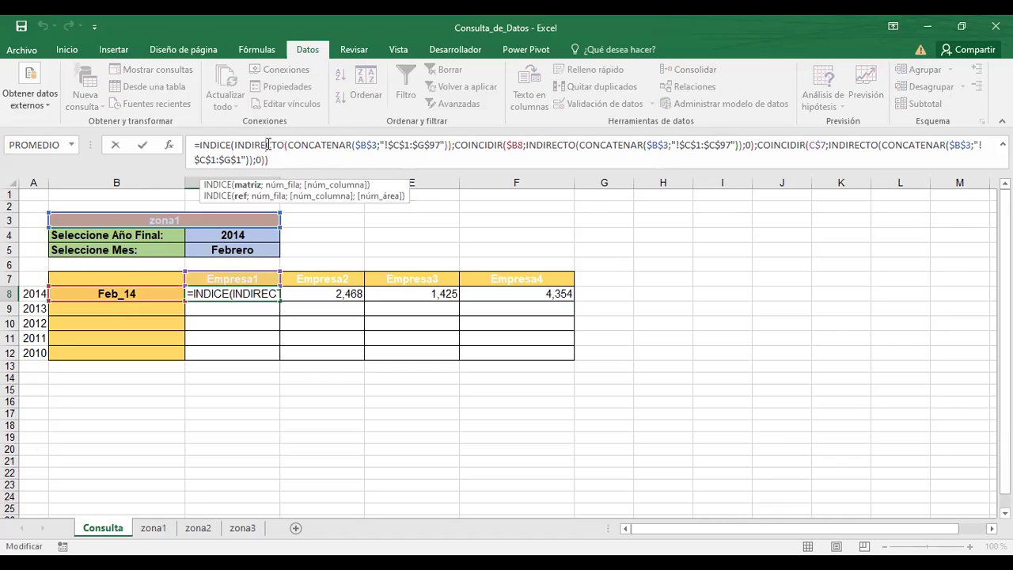
left_click(217, 145)
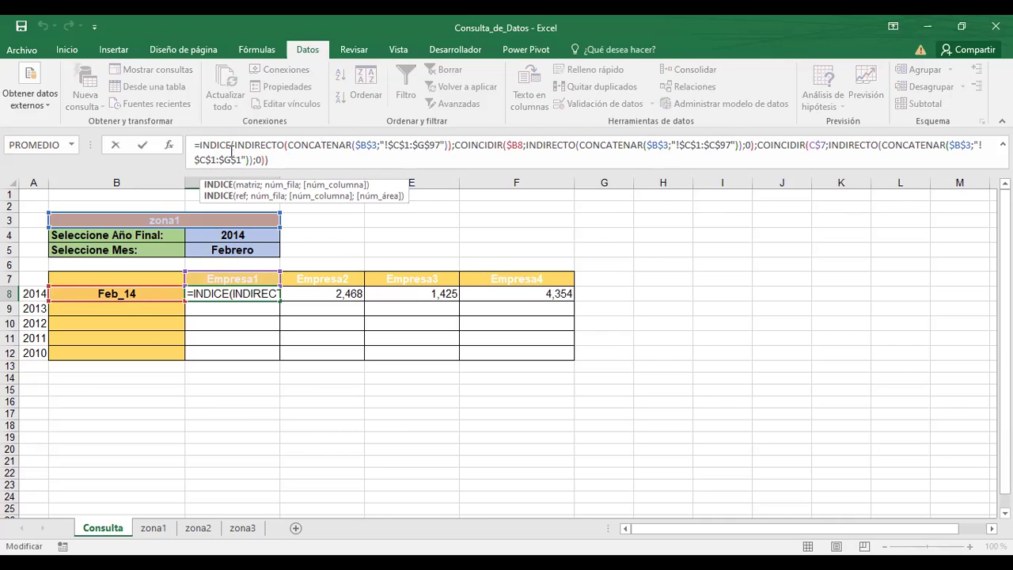
left_click(262, 143)
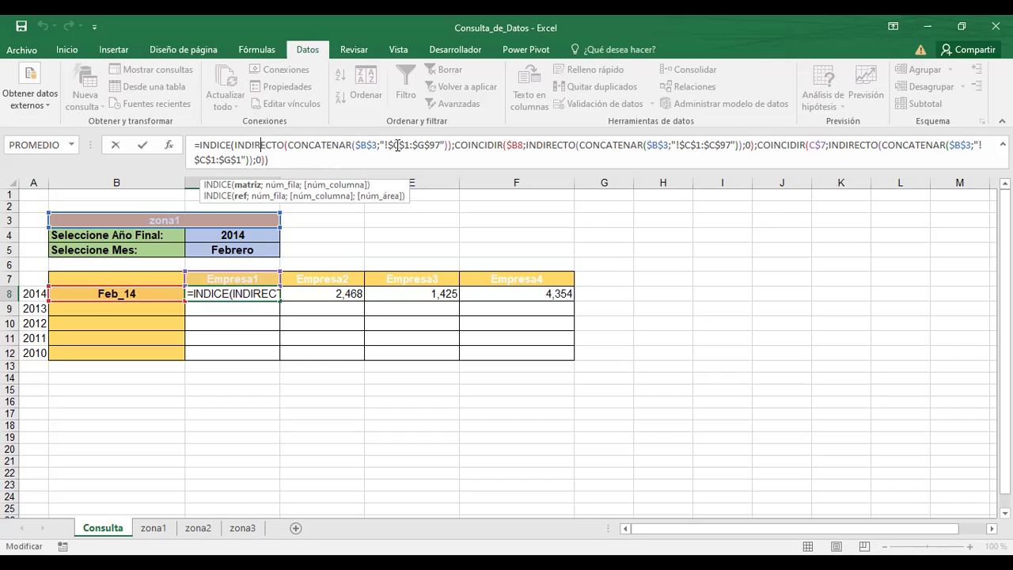
- Trace how the first INDIRECTO in C8 gets its reference from $B$3 and the text "!$C$1:$G$97"
left_click_drag(377, 145, 445, 147)
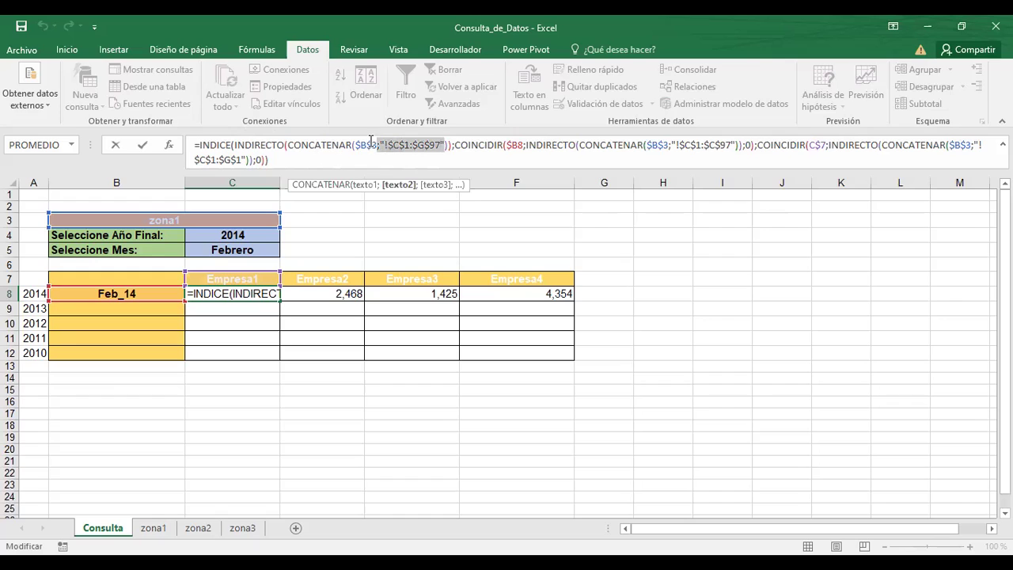
left_click(365, 145)
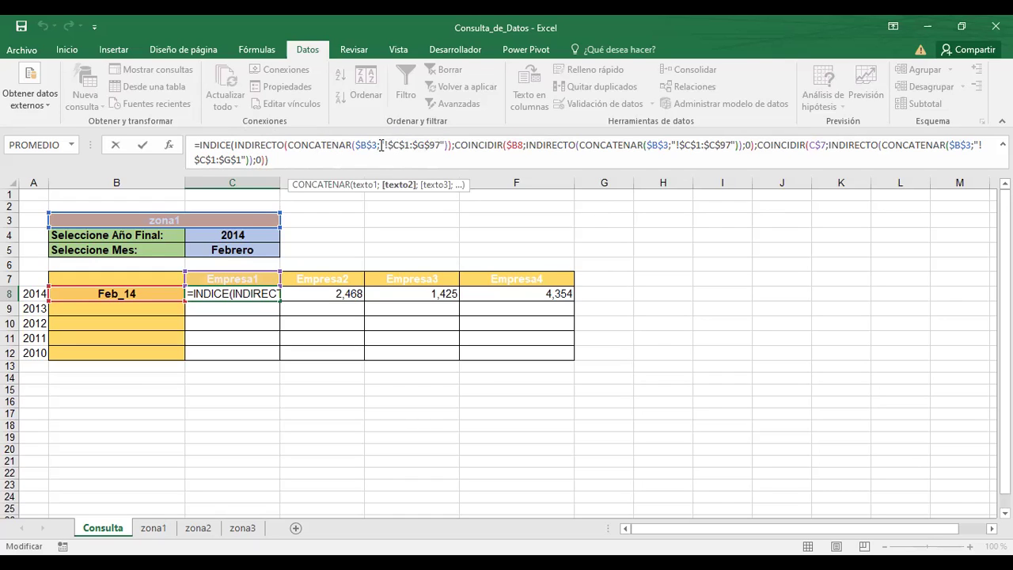
left_click(263, 145)
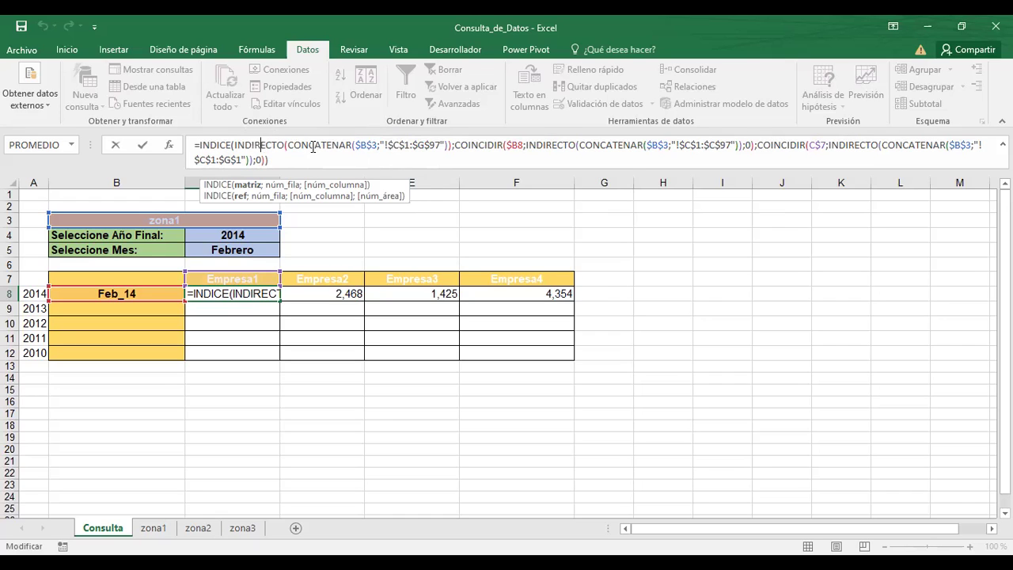
left_click(370, 143)
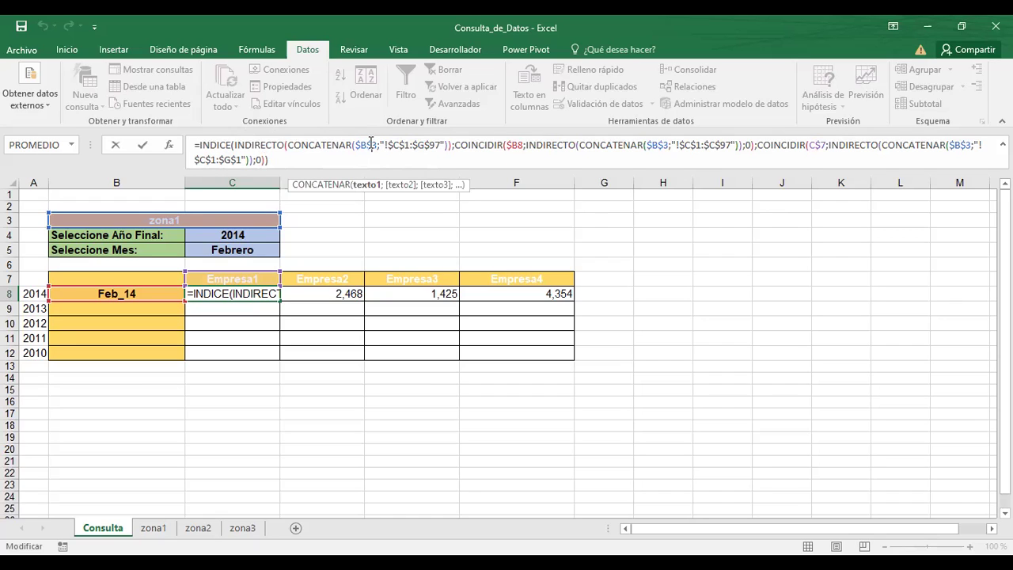
- Highlight the texto1 and texto2 arguments of the first CONCATENAR in C8, individually and together as the full range reference
left_click(397, 186)
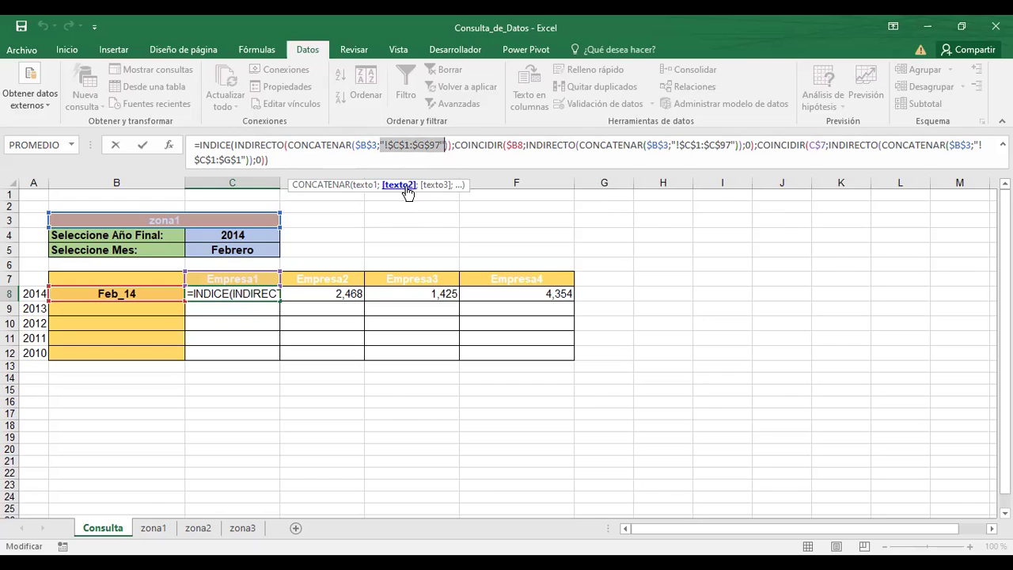
left_click(368, 186)
left_click(397, 187)
left_click(372, 188)
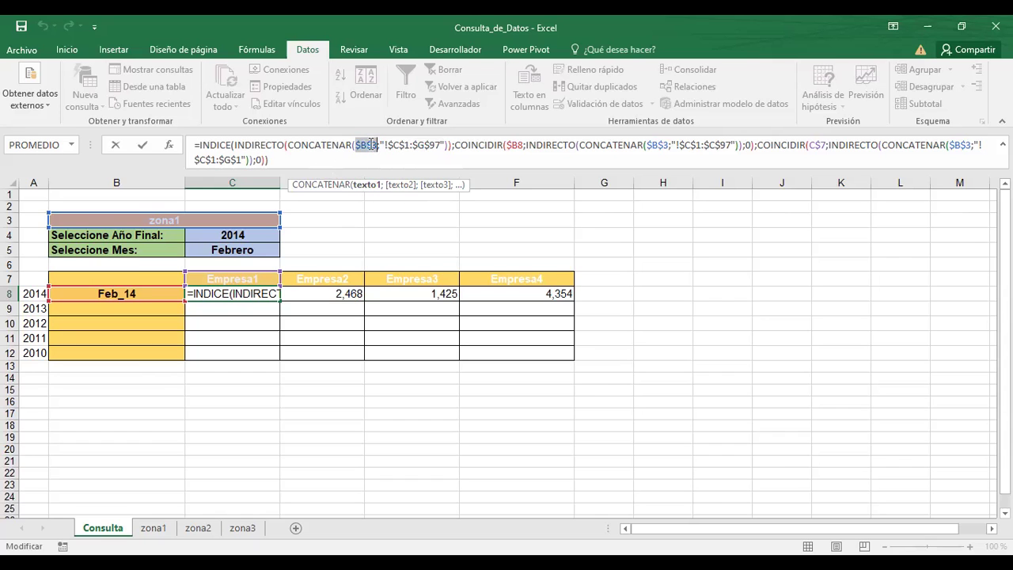
left_click_drag(367, 147, 418, 146)
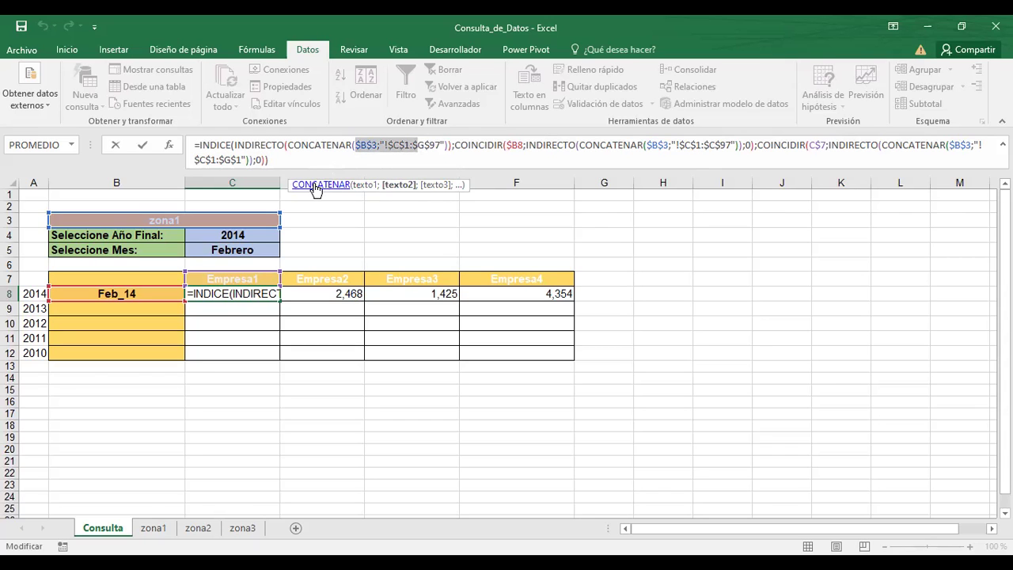
left_click(358, 186)
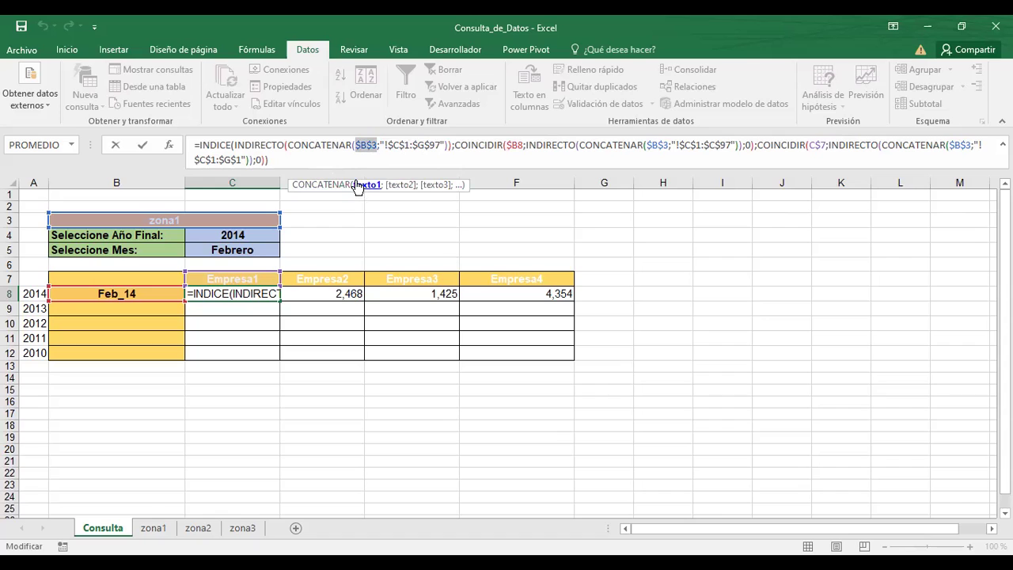
left_click(400, 186)
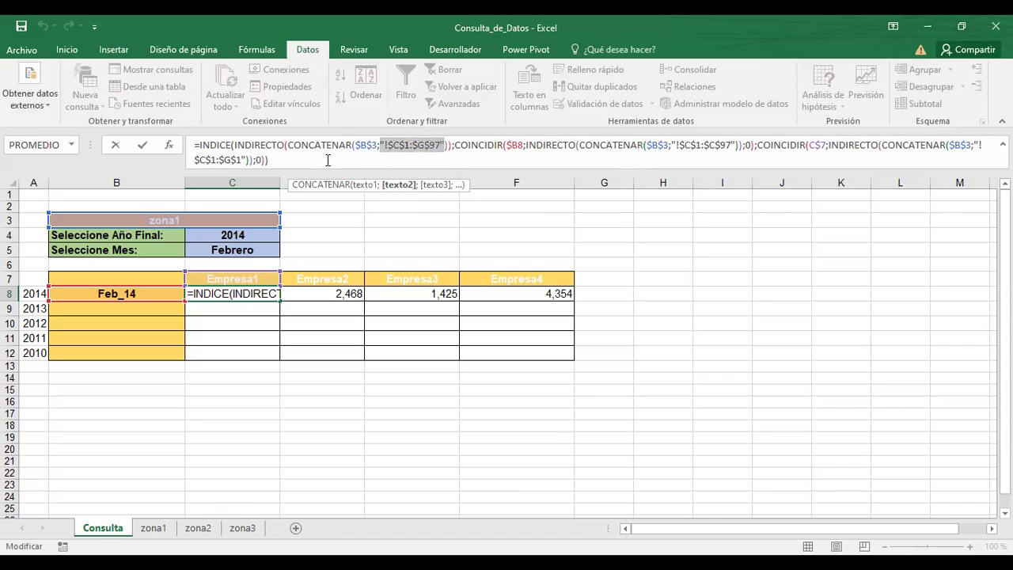
left_click_drag(354, 147, 439, 149)
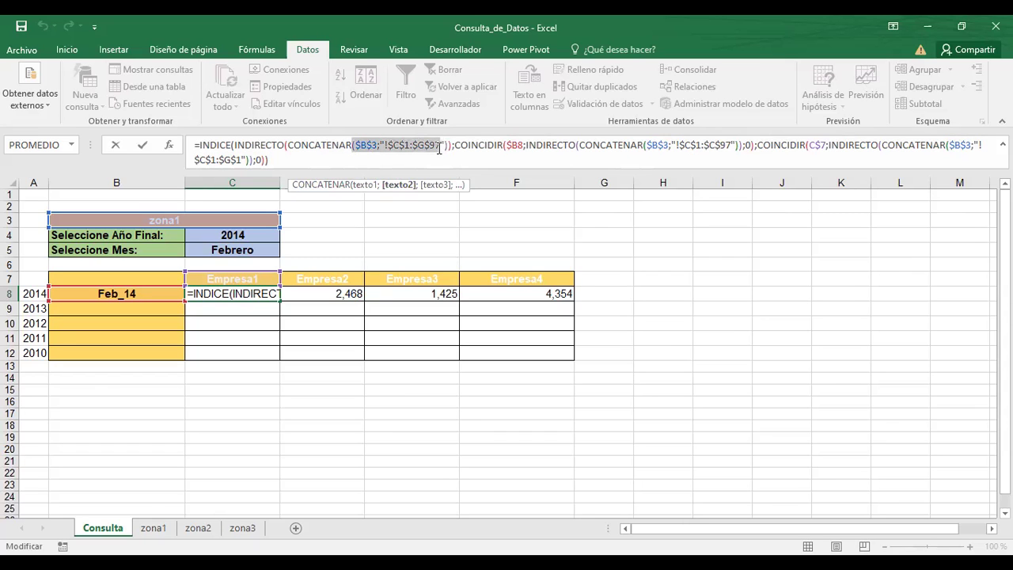
- Highlight the CONCATENAR arguments inside both COINCIDIR functions of C8 and leave the formula without edits
left_click(663, 145)
left_click_drag(663, 145, 725, 149)
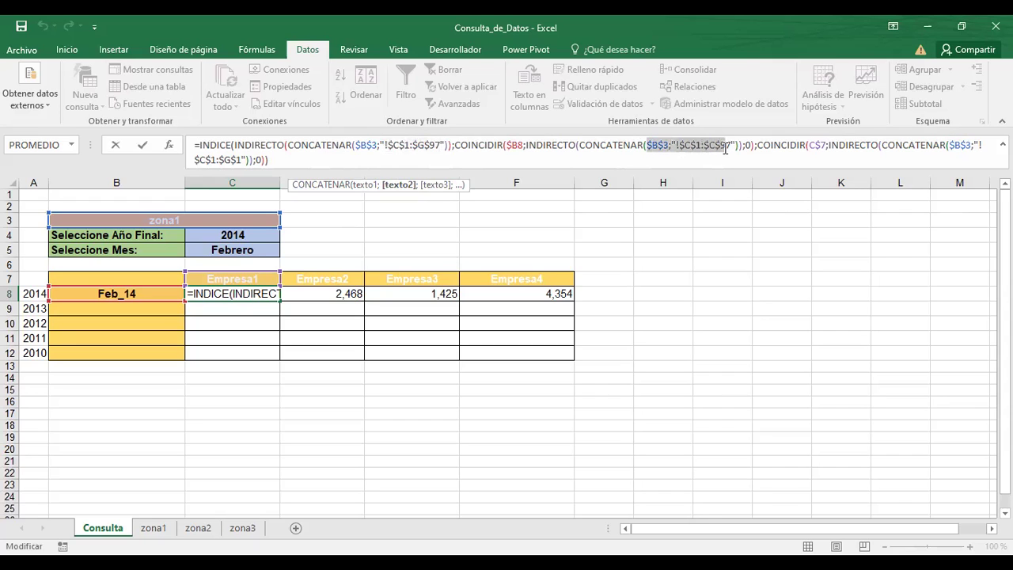
left_click(946, 146)
left_click_drag(861, 172, 204, 165)
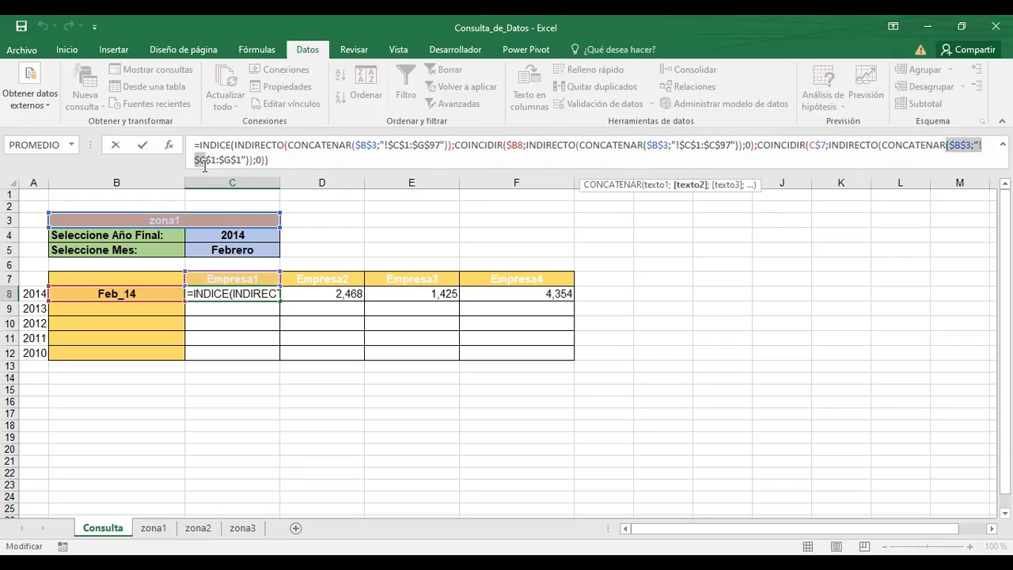
left_click(356, 153)
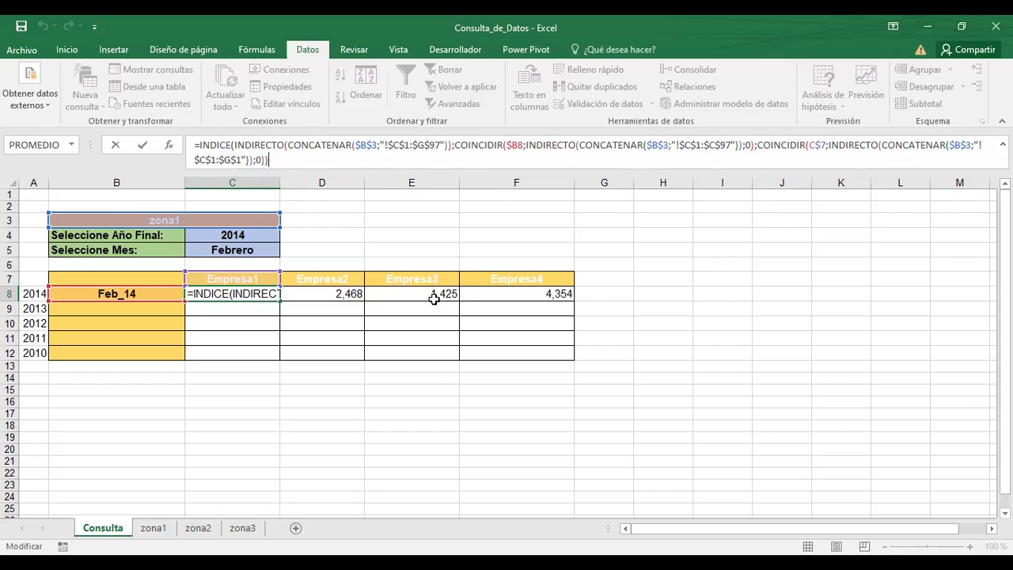
key("ctrl+Return")
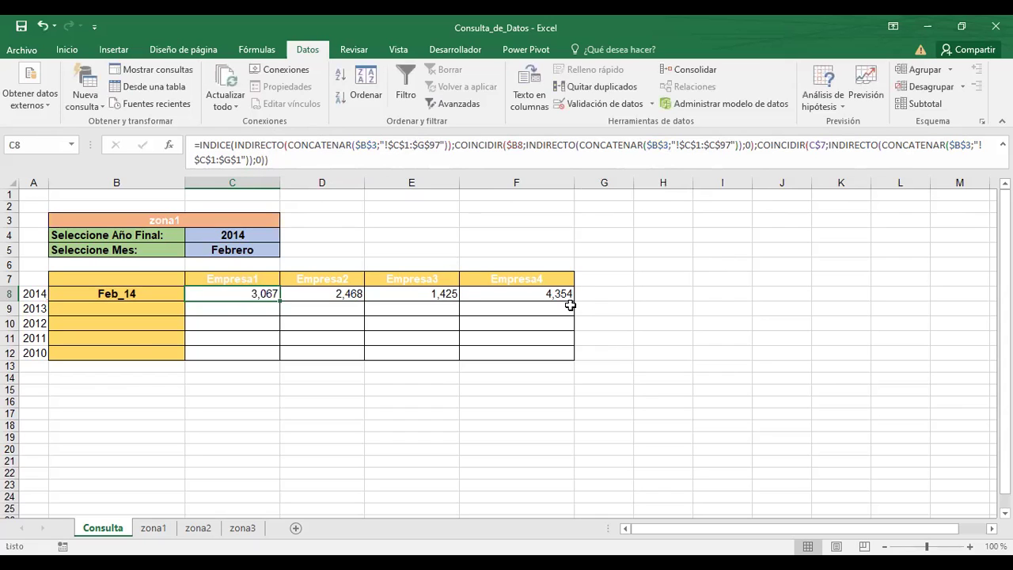
- Review B8's CONCATENAR date formula alongside C8's INDICE formula on Consulta
left_click(108, 293)
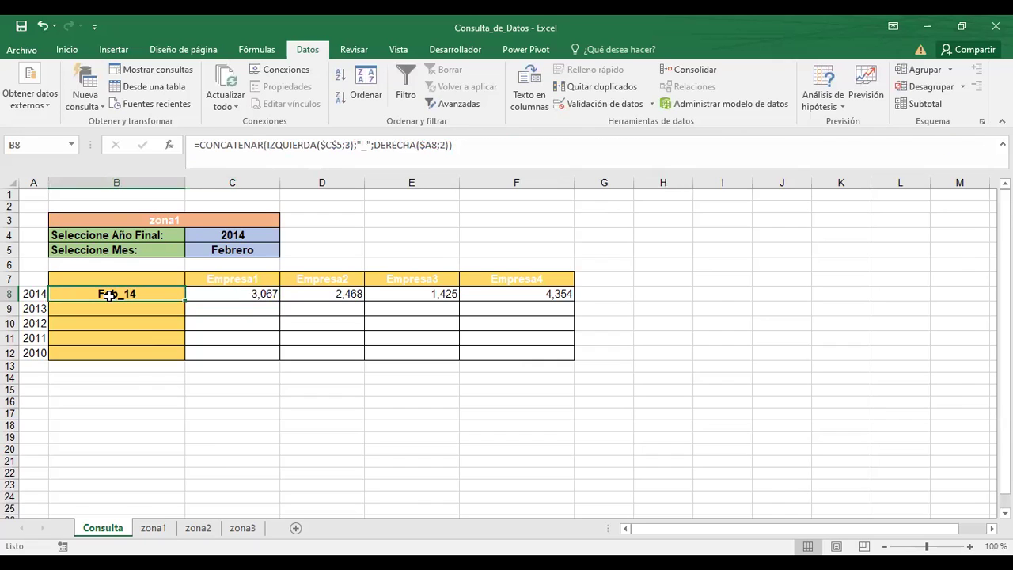
left_click(250, 295)
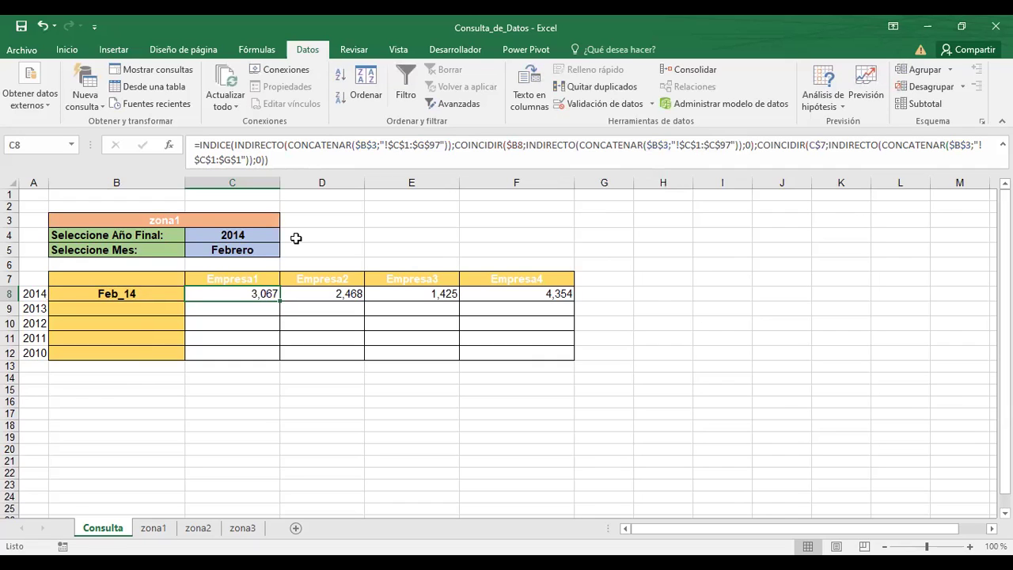
left_click(98, 295)
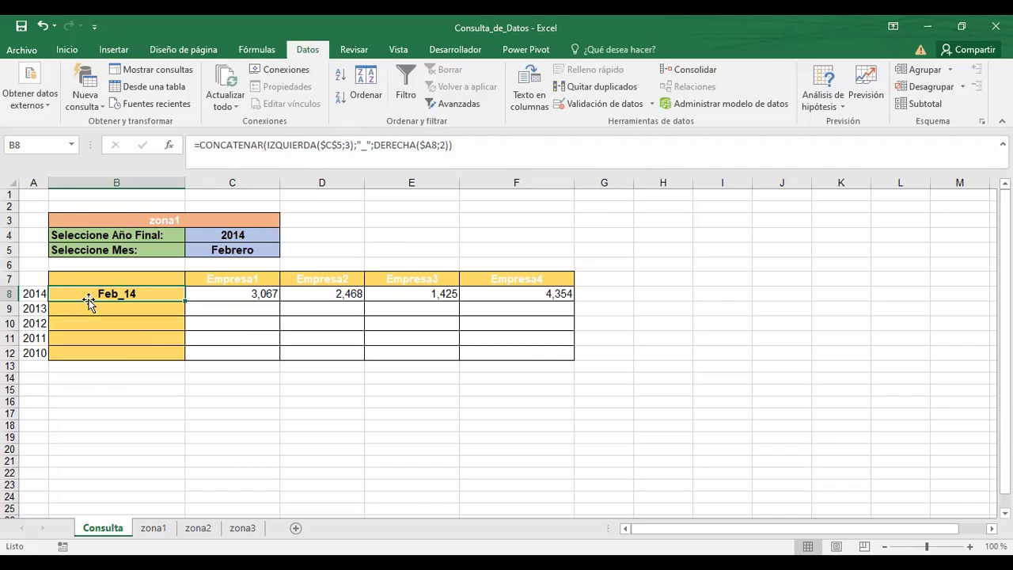
left_click(199, 291)
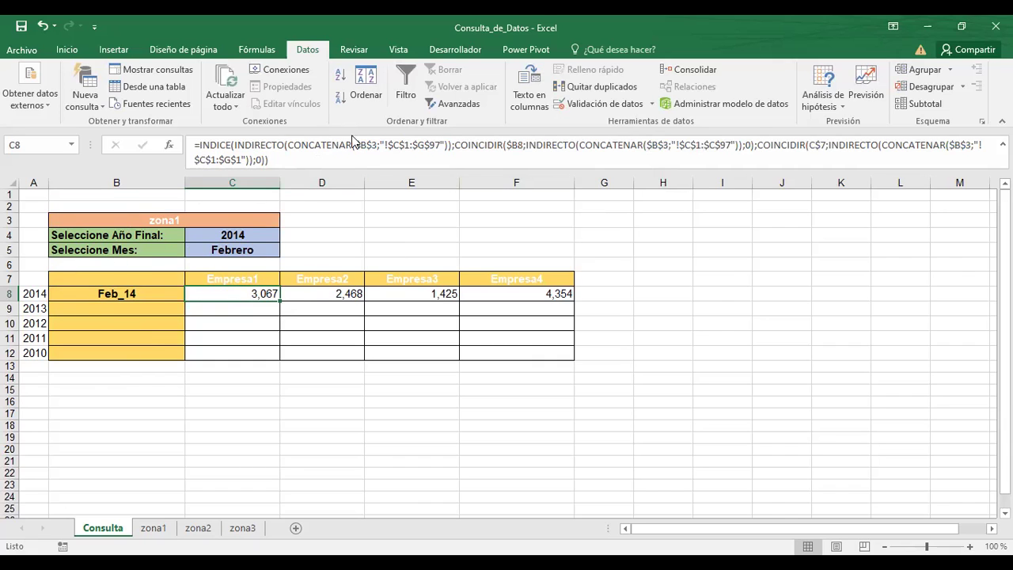
- Highlight the zona1 source table from A1 across to column G, then clear the highlight
left_click(154, 530)
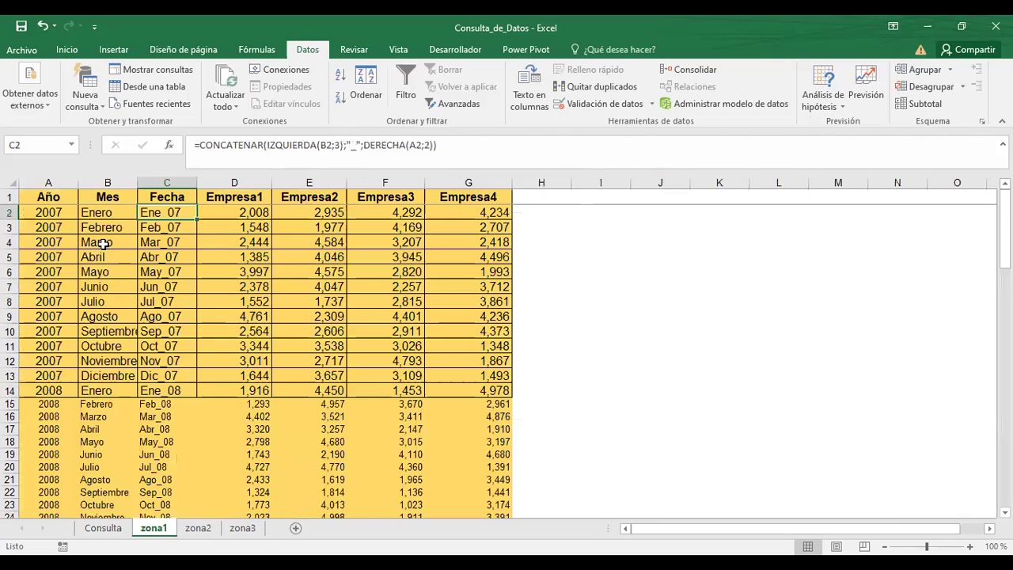
left_click(45, 195)
left_click_drag(45, 195, 468, 509)
left_click(574, 391)
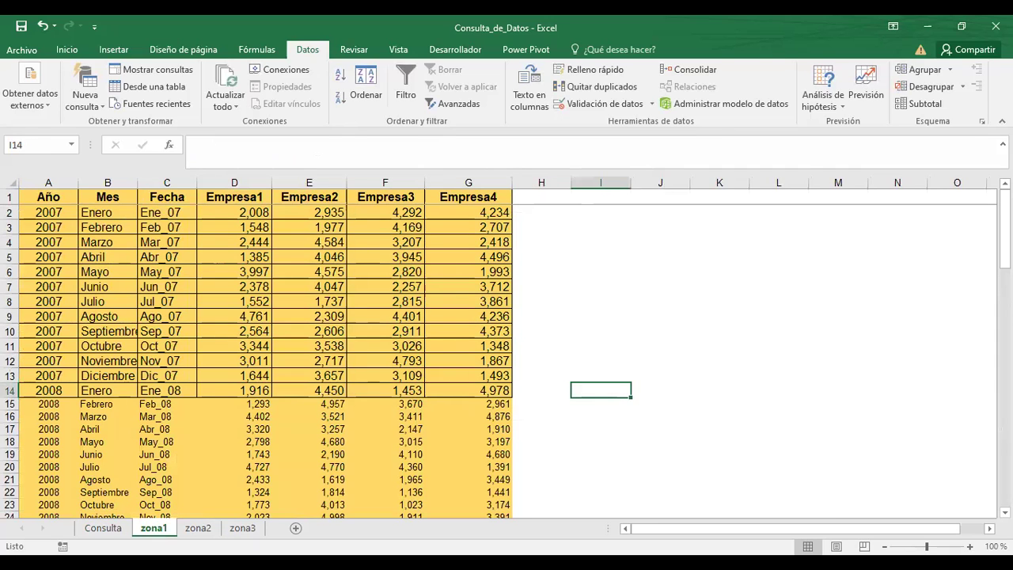
- Compare the query table on Consulta with the source data layout on zona1
left_click(101, 528)
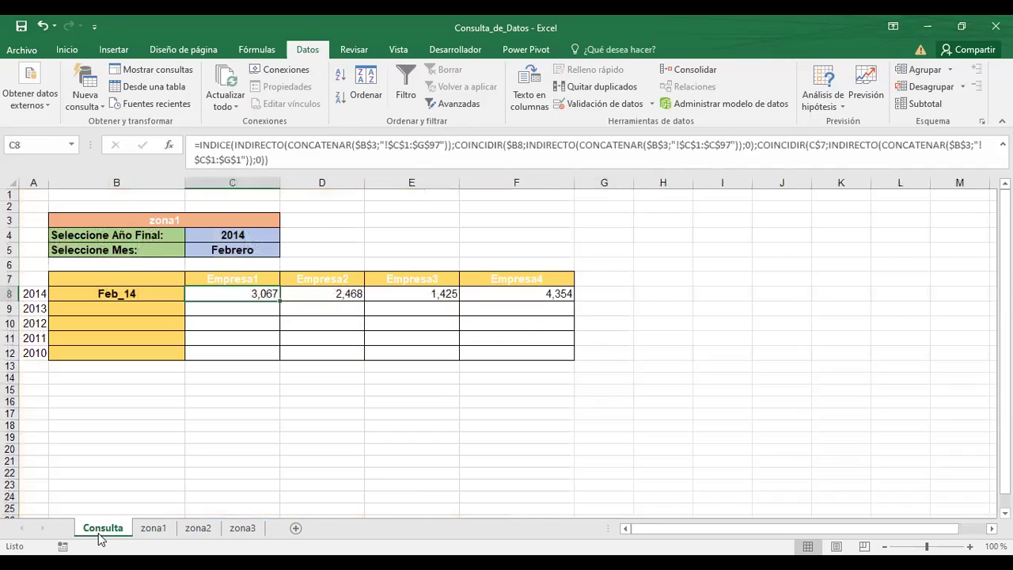
left_click(330, 231)
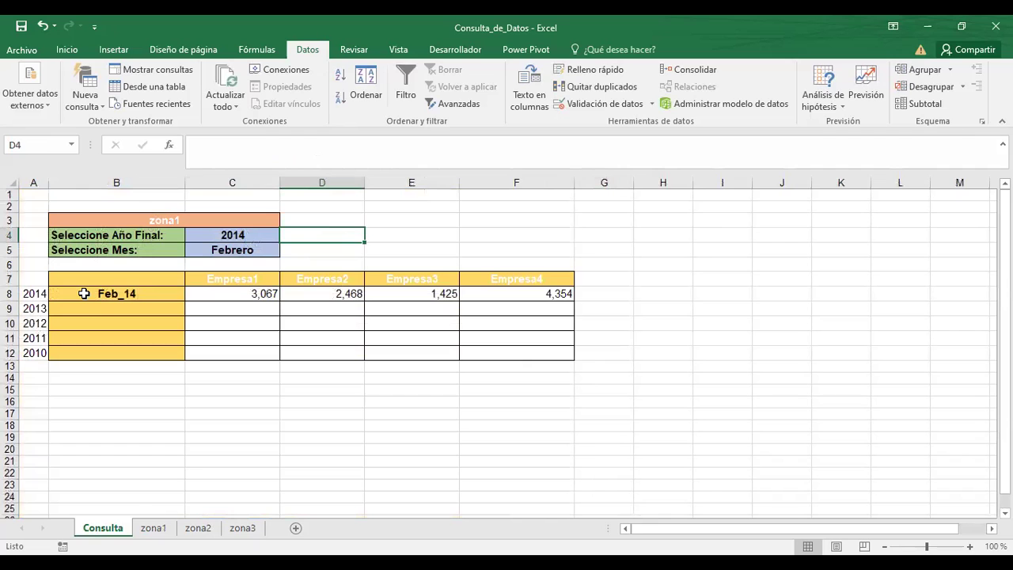
left_click(153, 528)
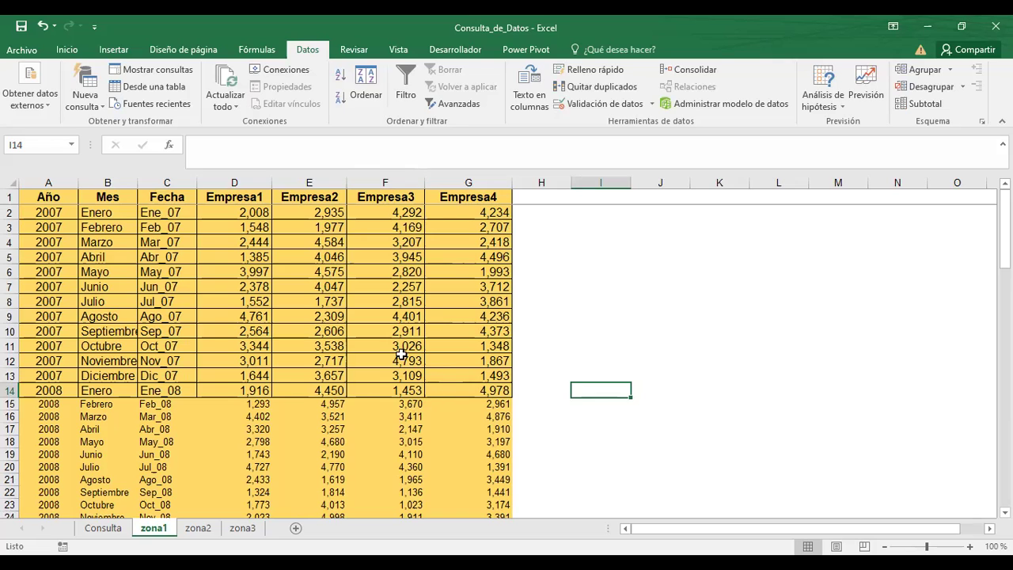
- Compare B8's CONCATENAR date formula on Consulta with the Mes and Fecha columns on zona1, highlighting B1:C5 there
left_click(108, 528)
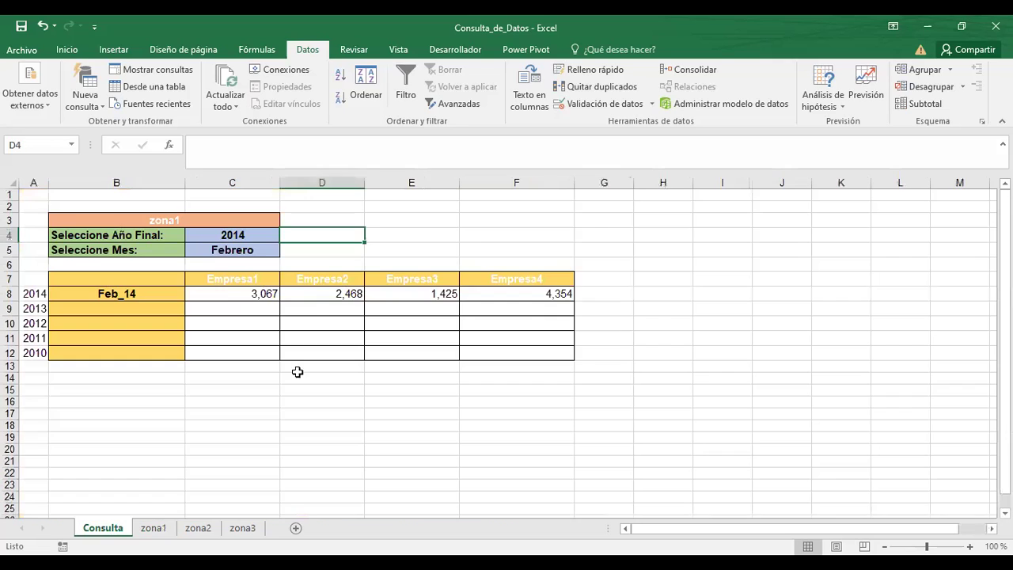
left_click(117, 295)
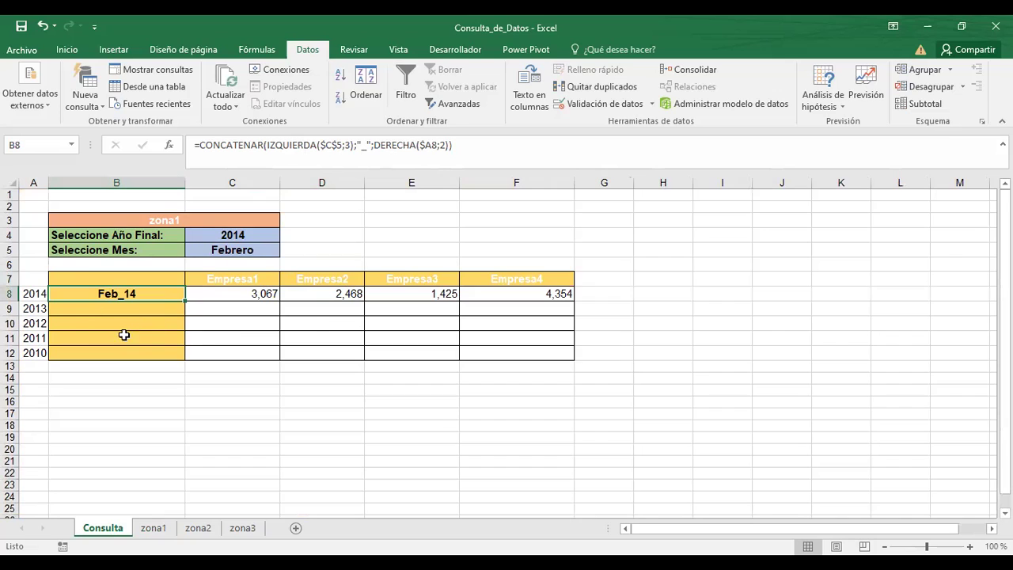
left_click(685, 303)
left_click(135, 292)
left_click(154, 528)
left_click(109, 201)
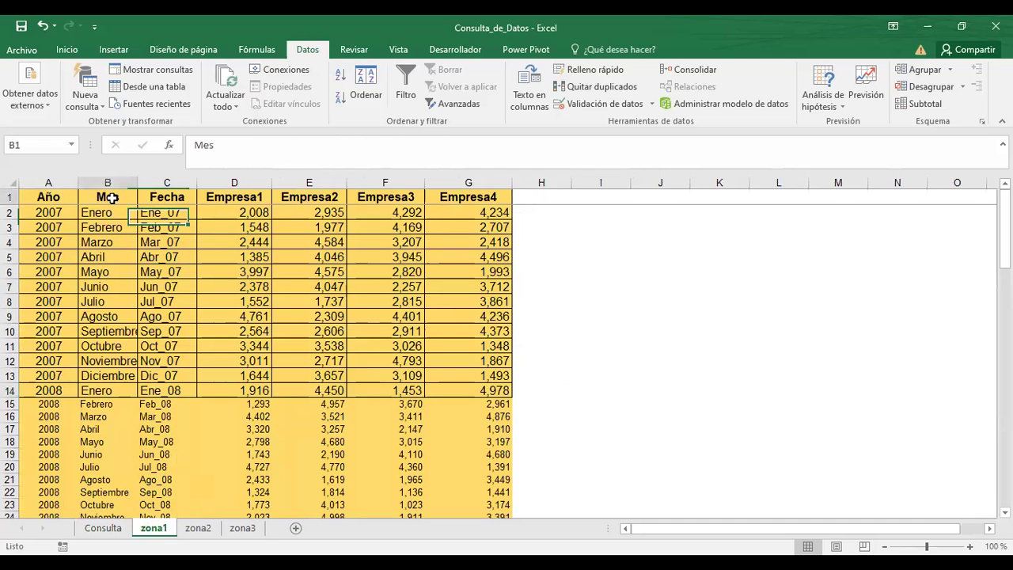
left_click(145, 249, "shift")
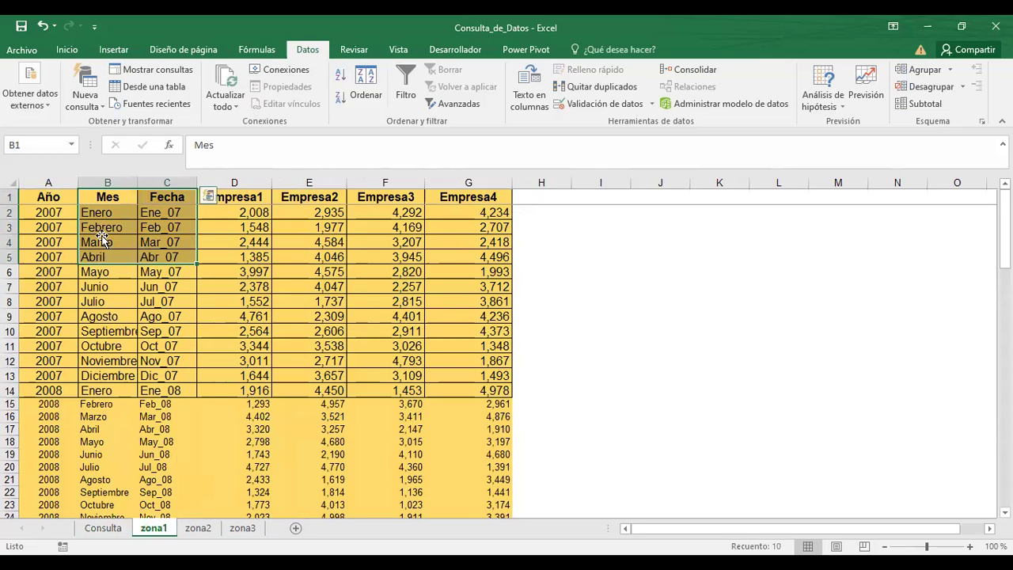
- Inspect the cell references in B8's CONCATENAR formula on Consulta and leave the formula without edits
left_click(105, 528)
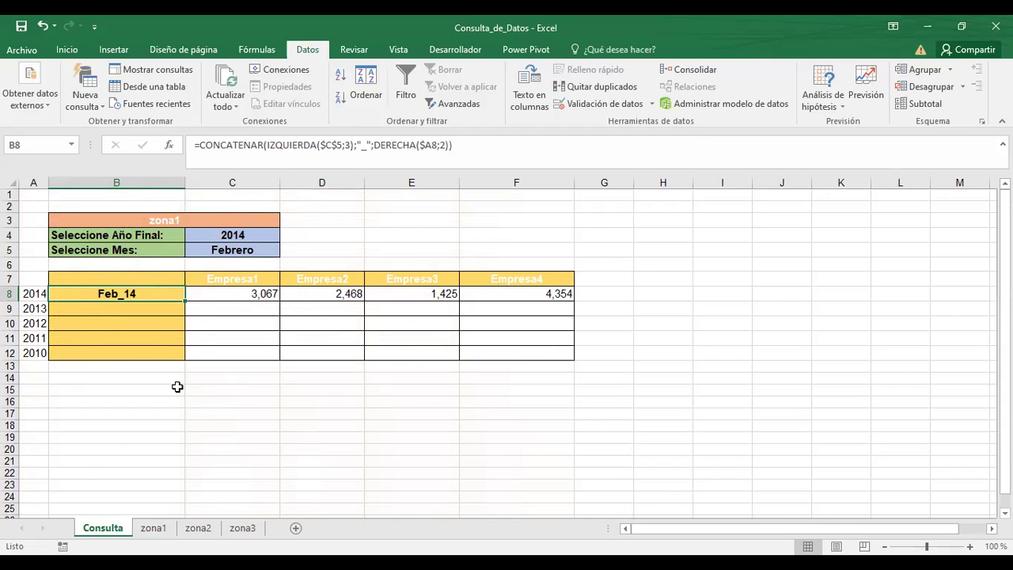
left_click(274, 148)
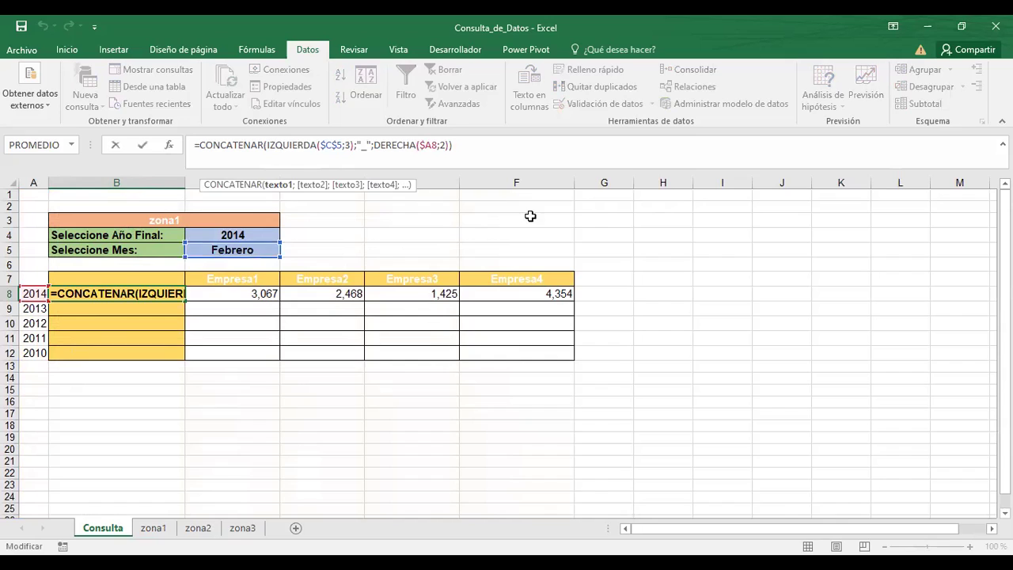
key("ctrl+Return")
- Set the Seleccione Año Final selector in C4 to 2010
left_click(274, 238)
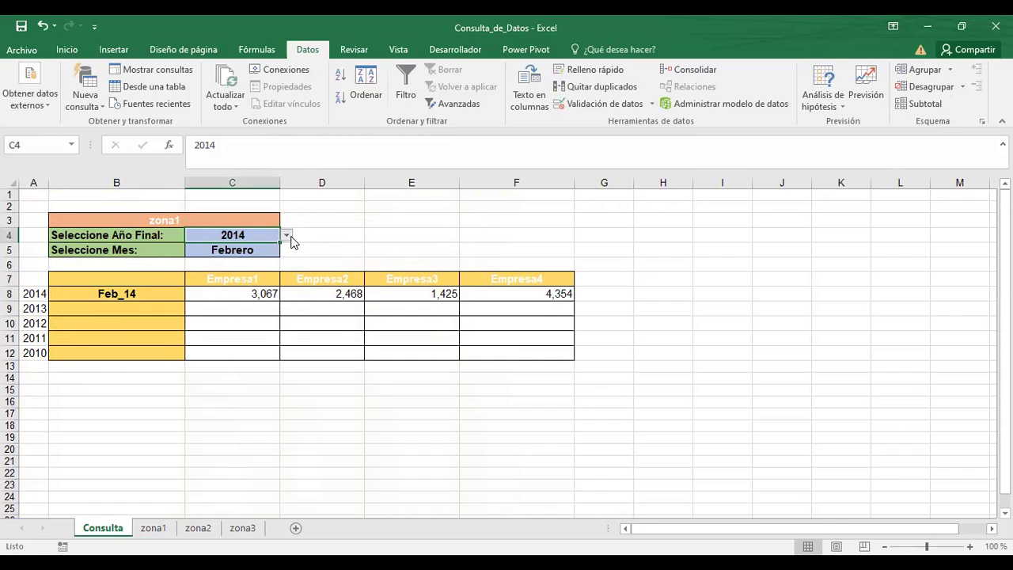
left_click(287, 234)
left_click(222, 255)
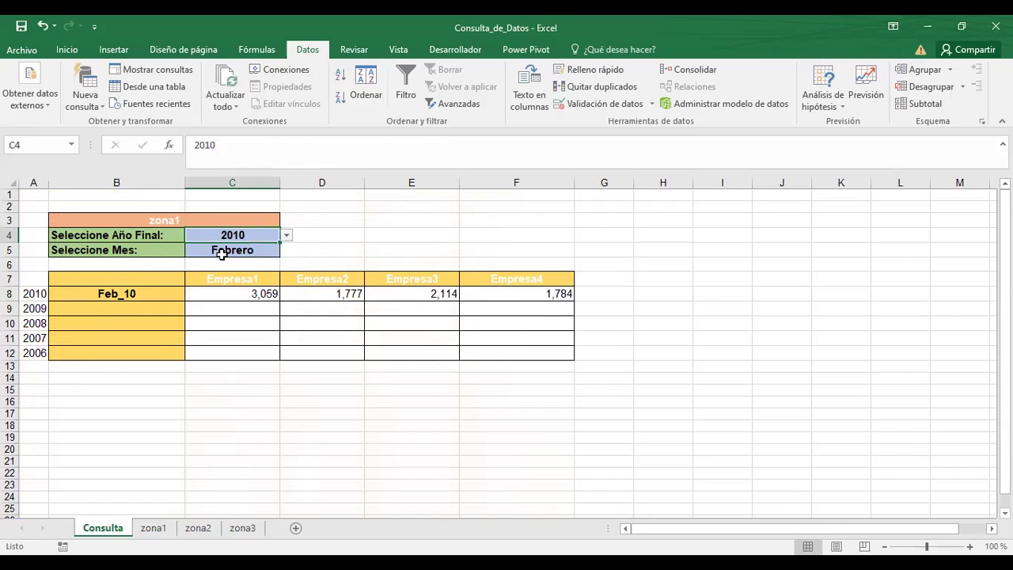
- Review B8's date formula, highlight the $B8 lookup value in C8's first COINCIDIR, and leave the formula without edits
left_click(132, 294)
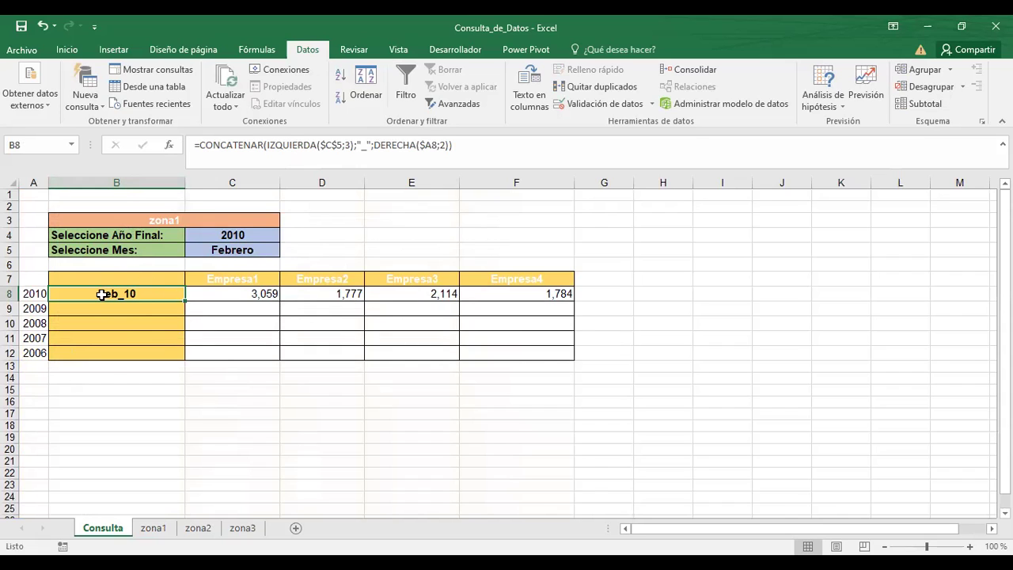
left_click(215, 295)
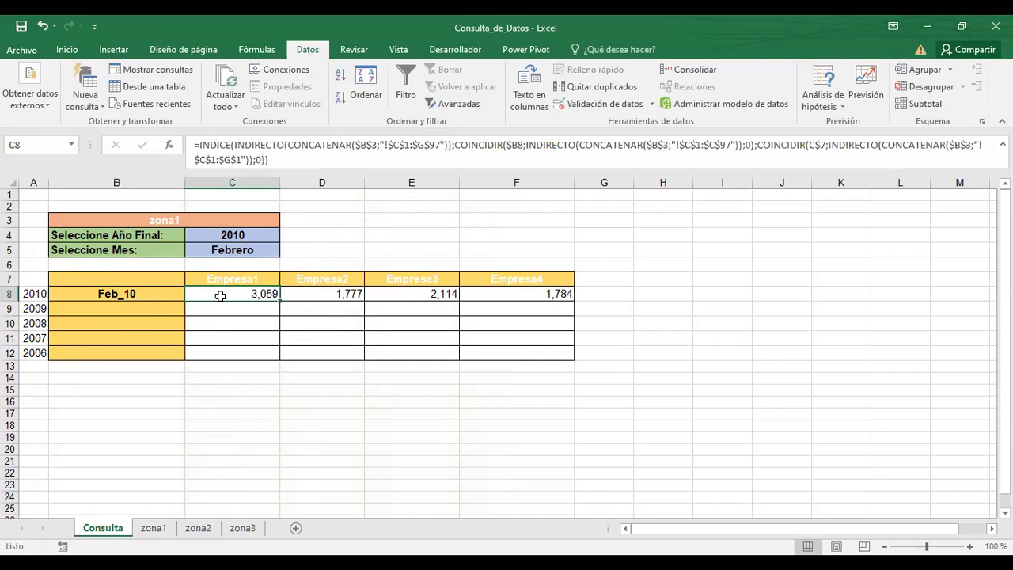
double_click(518, 146)
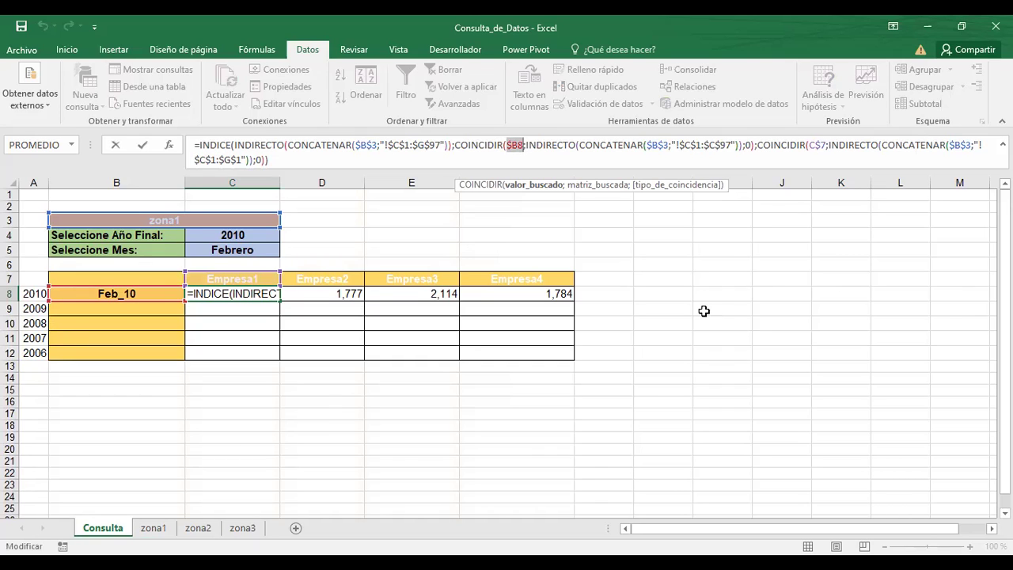
key("ctrl+Return")
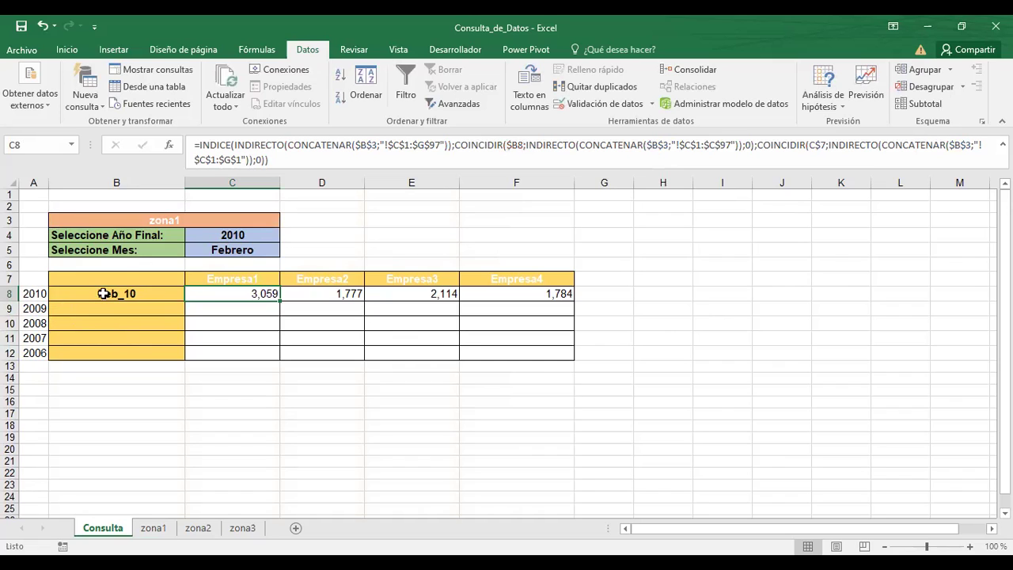
left_click(245, 236)
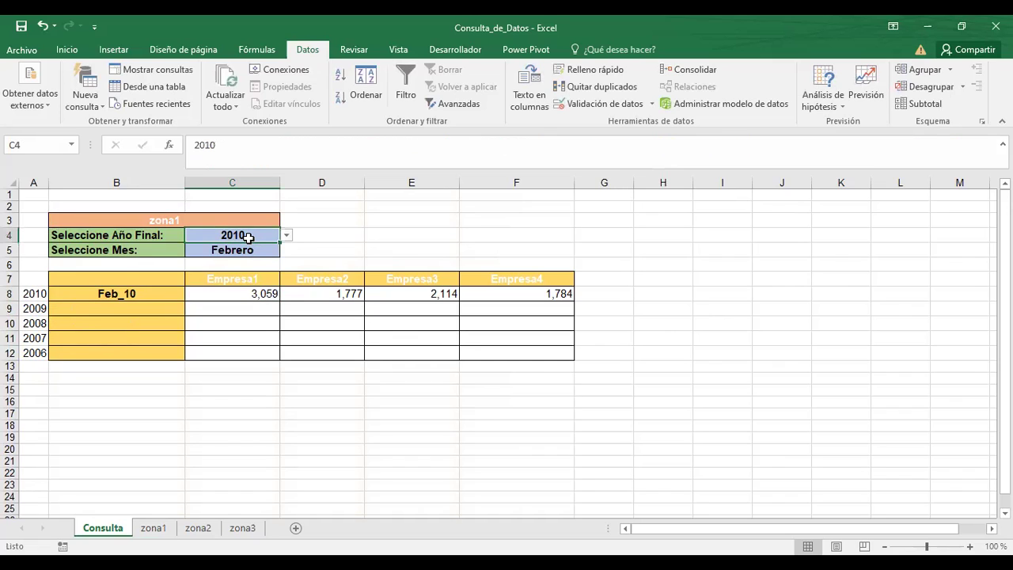
left_click_drag(187, 253, 106, 287)
left_click(235, 237)
left_click(382, 231)
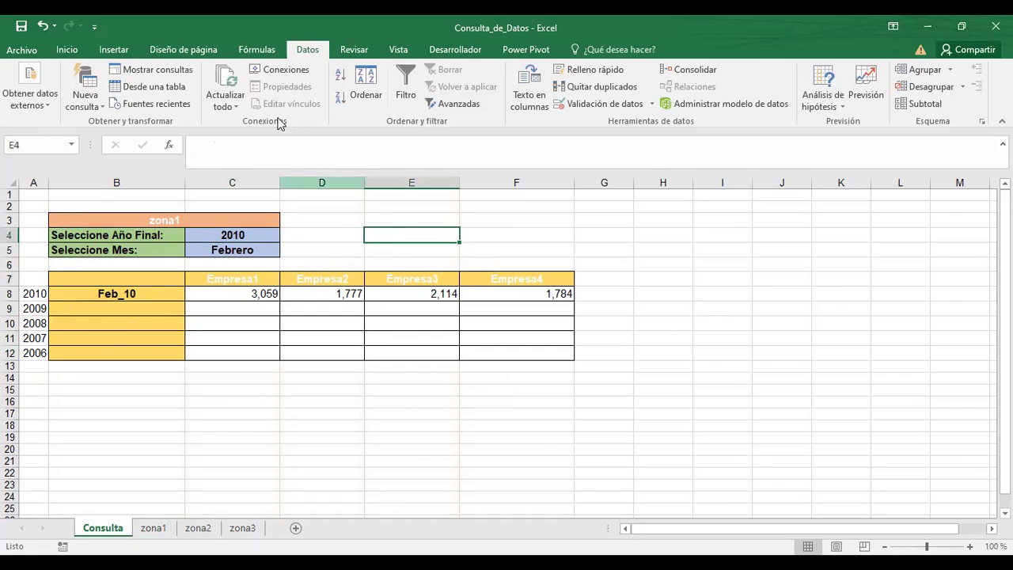
left_click(113, 49)
left_click(337, 231)
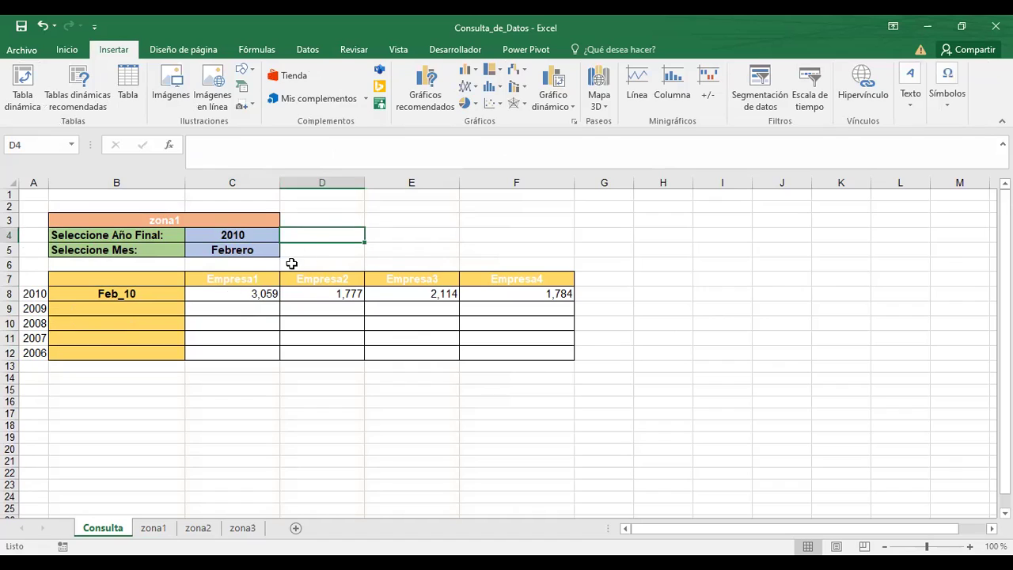
- Review how C8's INDICE formula relies on the date text built by B8's CONCATENAR formula
left_click(123, 295)
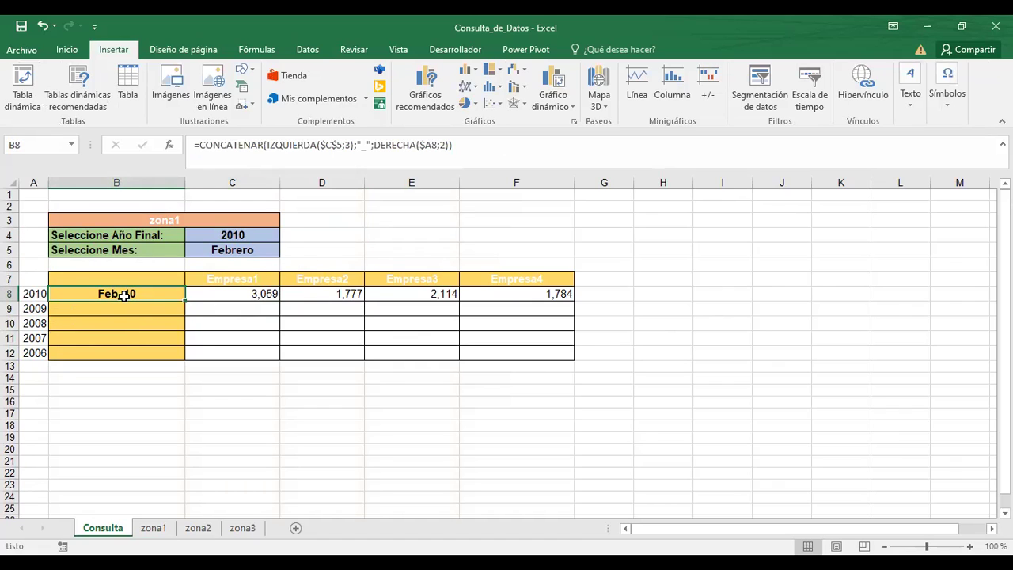
left_click(208, 291)
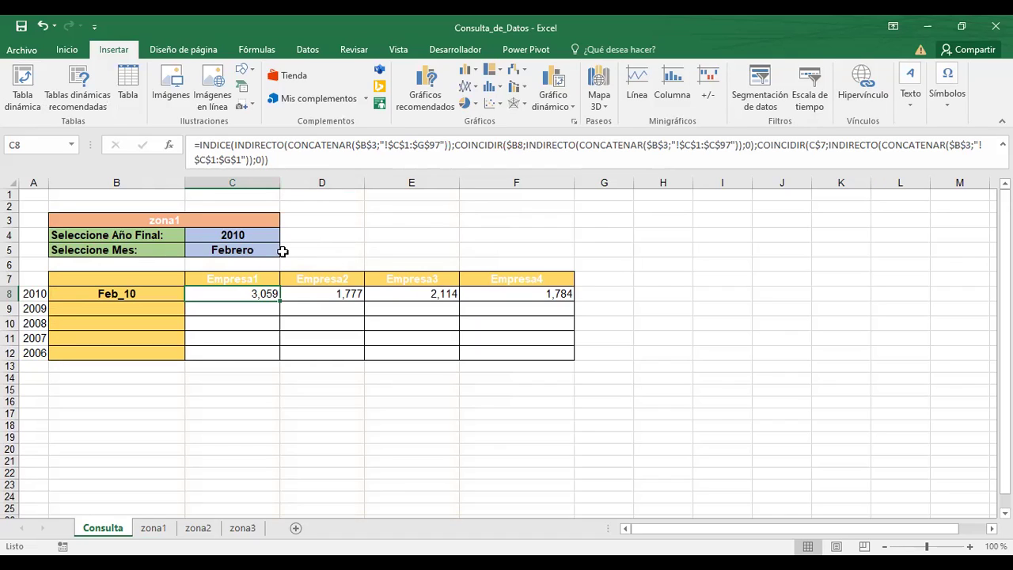
left_click(295, 230)
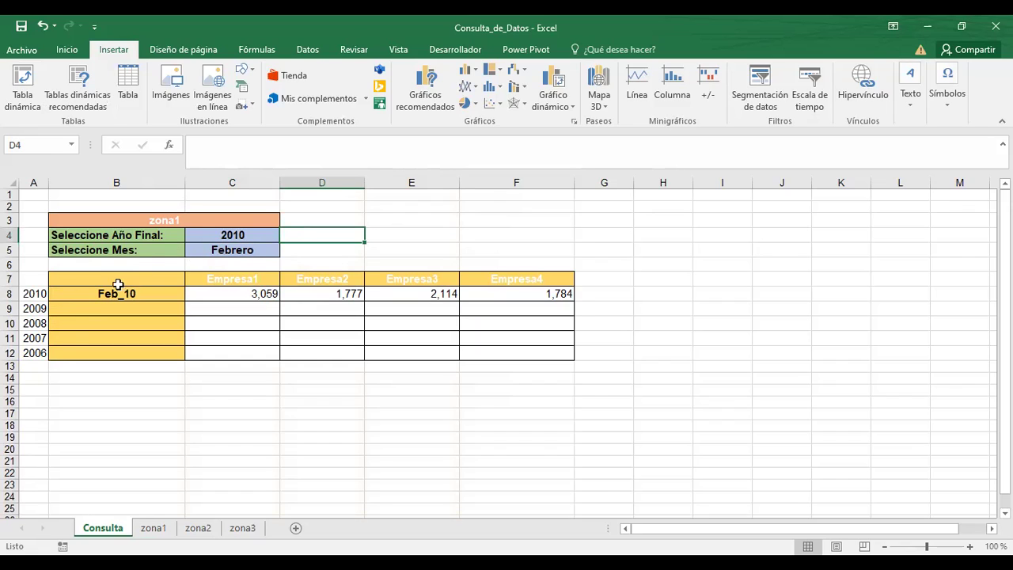
left_click(391, 221)
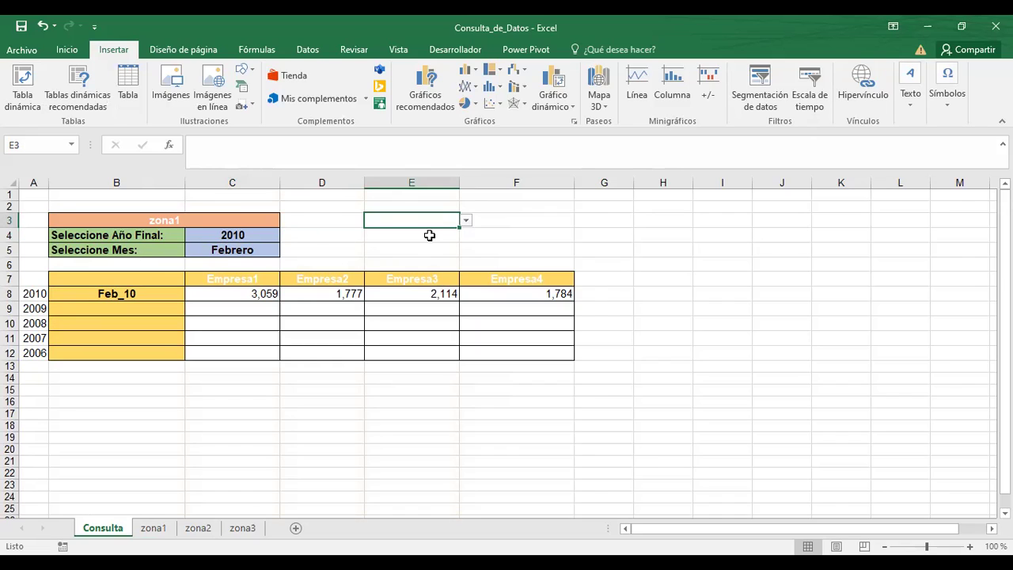
left_click(247, 292)
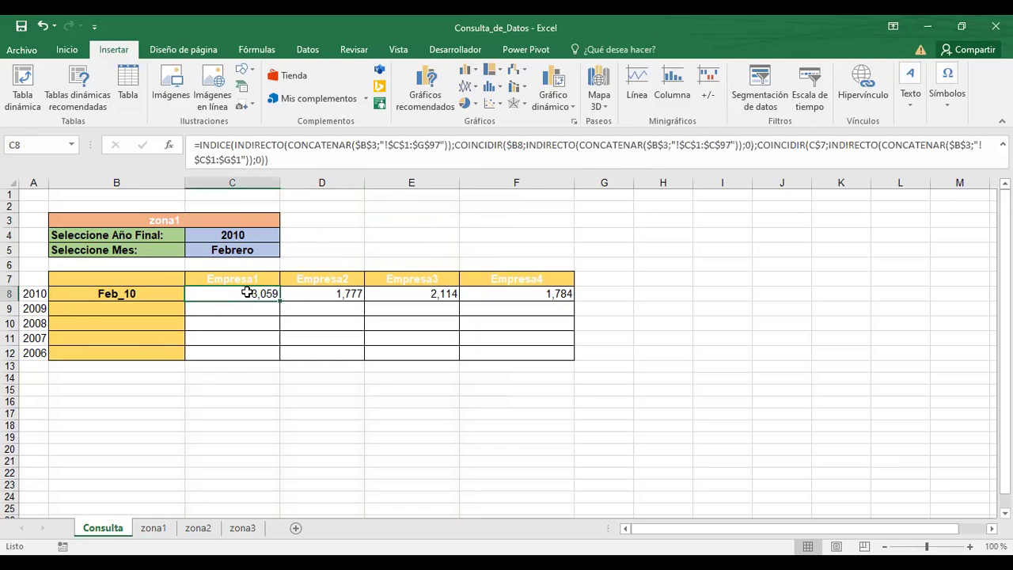